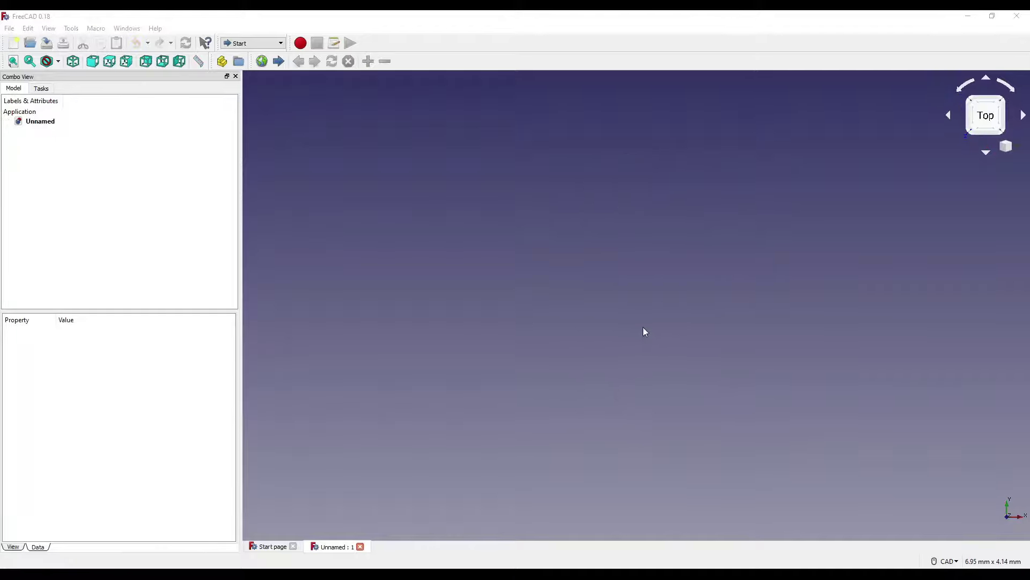
- Switch to the Part Design workbench and start a new sketch on the XZ plane
left_click(252, 44)
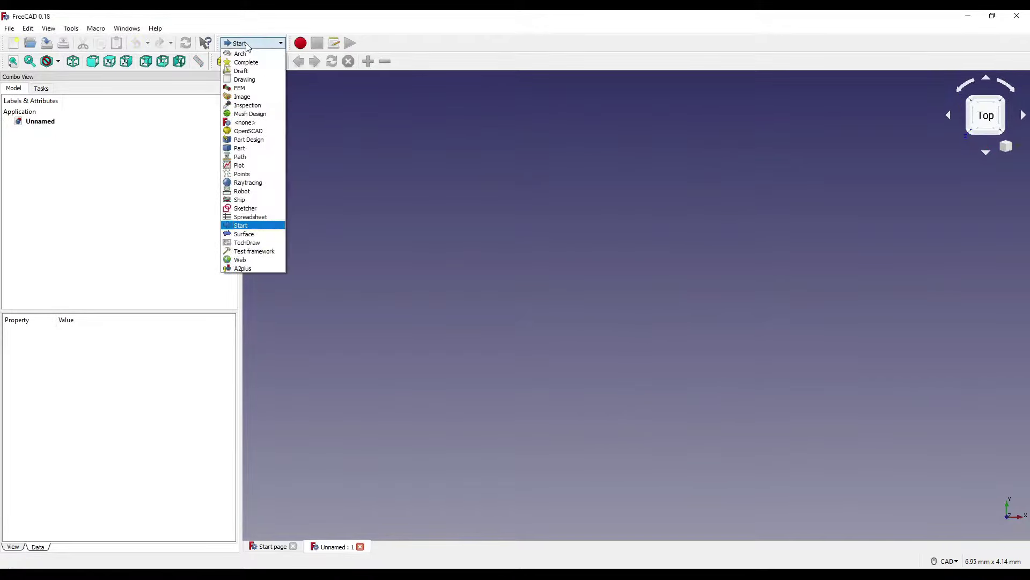
left_click(249, 139)
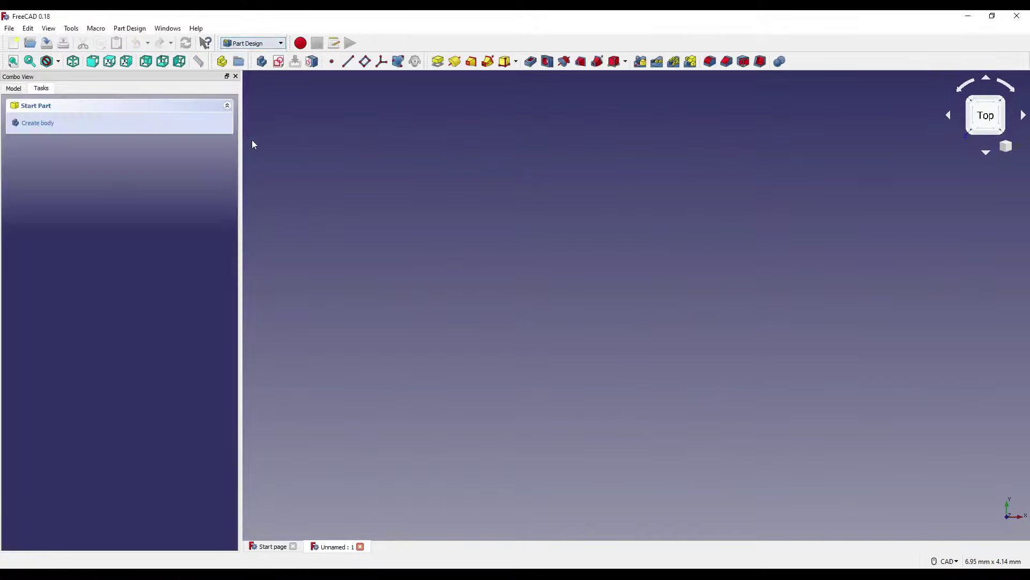
left_click(279, 62)
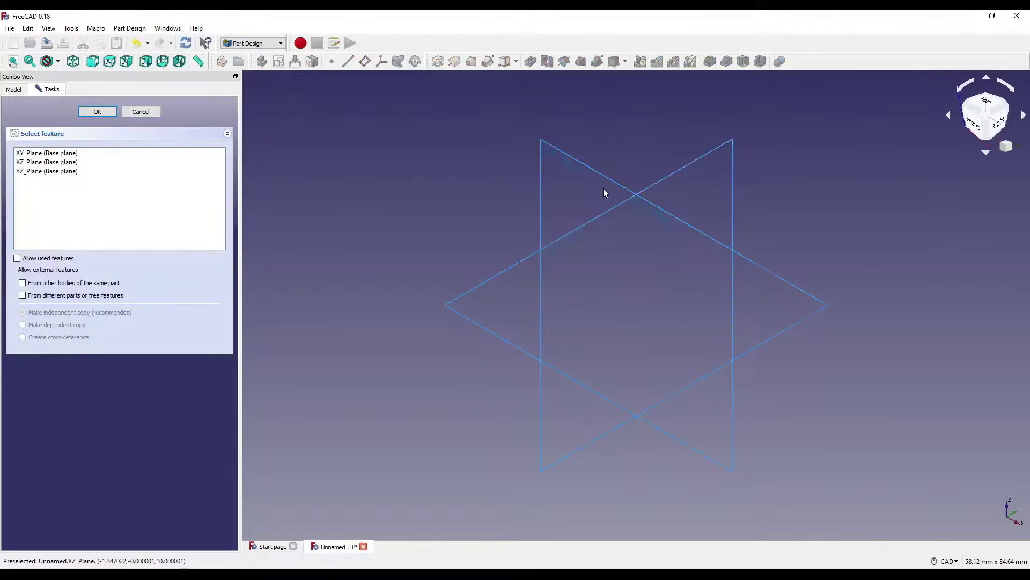
left_click(572, 164)
left_click(98, 112)
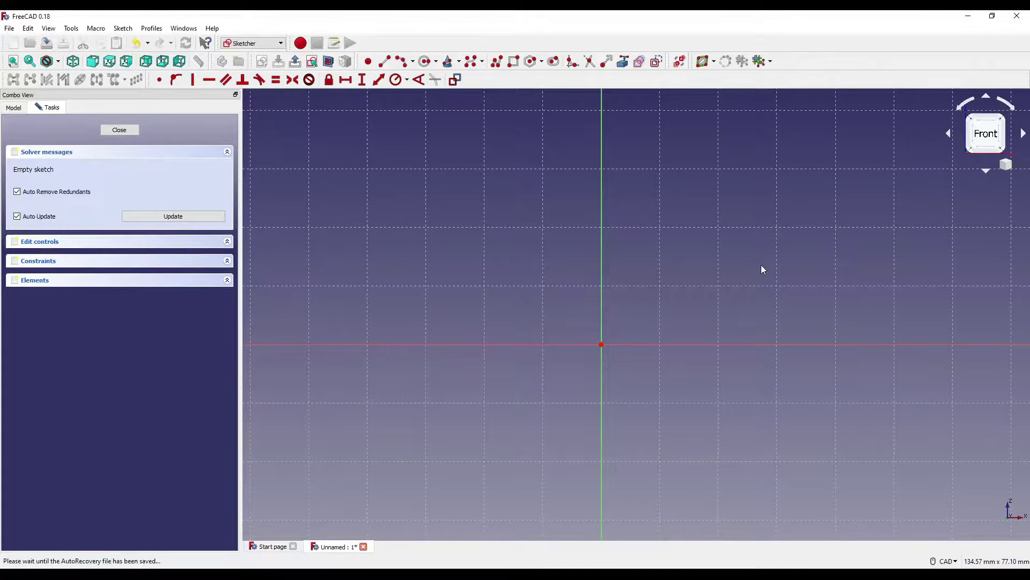
- Draw a polyline from the origin: a horizontal base along the negative X axis, a short vertical line, and a line slanting up towards the vertical axis
left_click(496, 61)
middle_click_drag(562, 244, 575, 278)
left_click(615, 378)
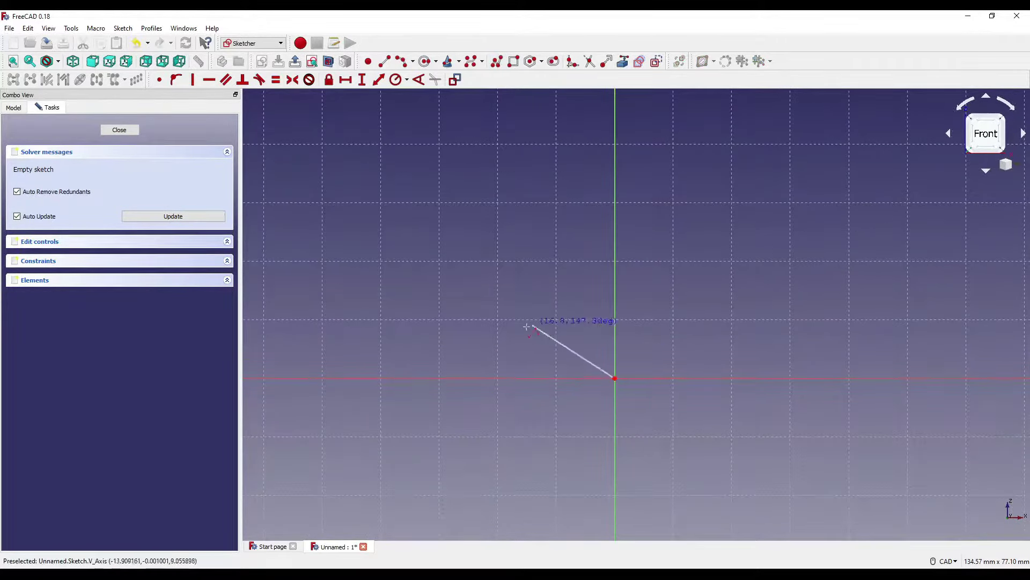
left_click(533, 378)
scroll(553, 362, "up", 4)
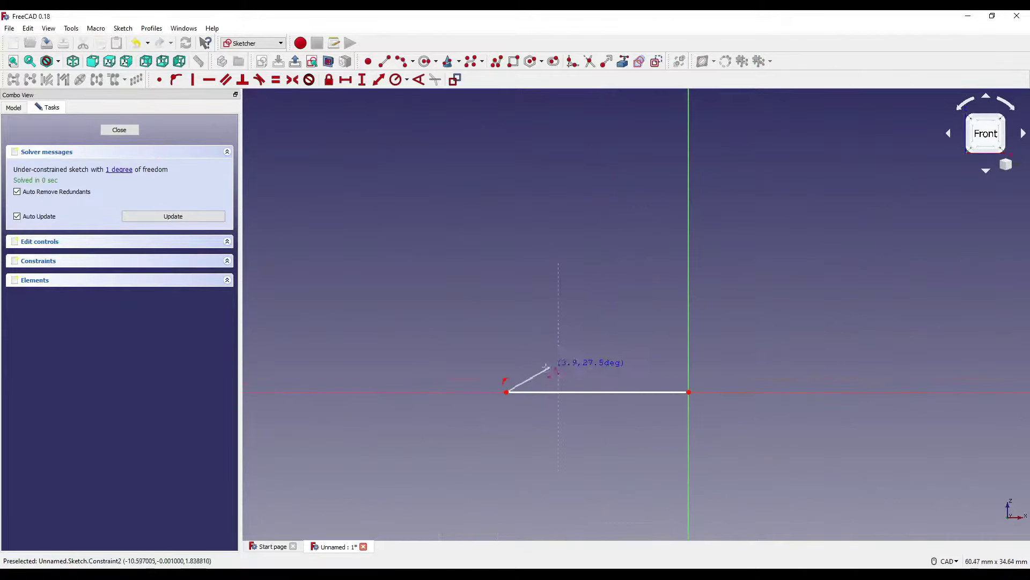
left_click(506, 358)
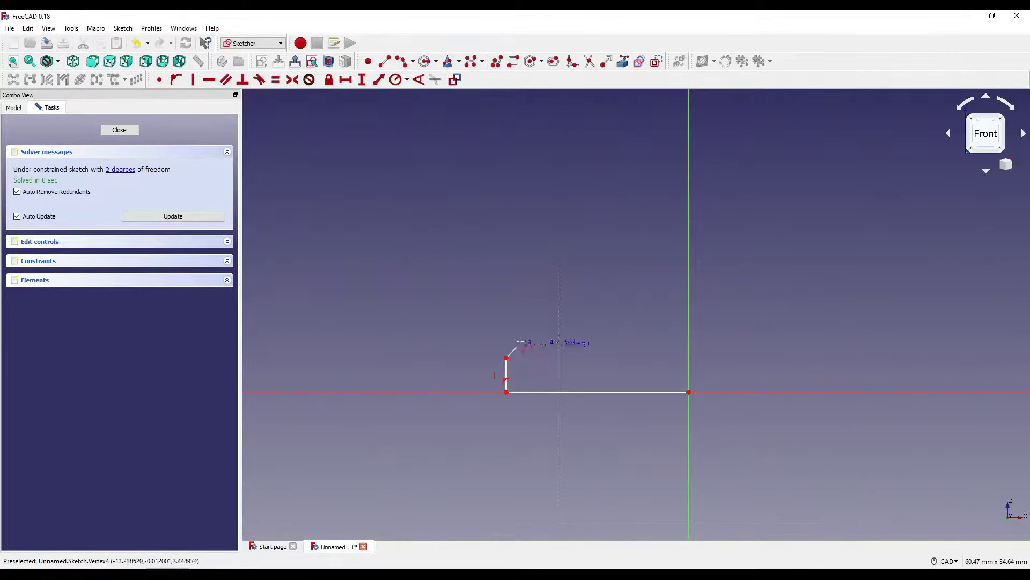
left_click(540, 324)
middle_click_drag(646, 268, 606, 253)
right_click(575, 307)
right_click(613, 227)
scroll(606, 254, "up", 2)
middle_click_drag(506, 259, 515, 195)
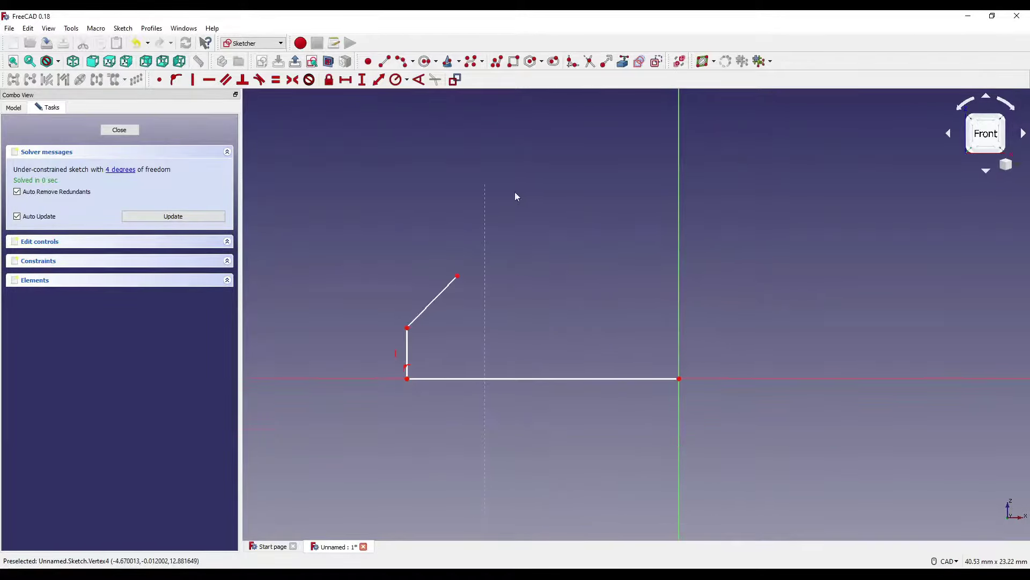
- Set the base line's horizontal length to 13 mm and the slanted line's horizontal extent to 2 mm
left_click(348, 79)
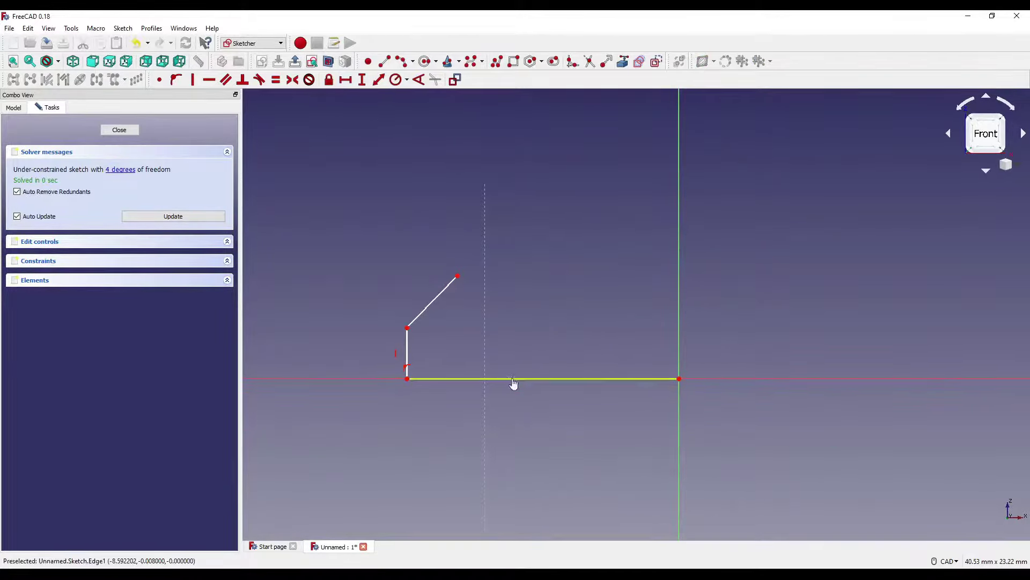
left_click(513, 379)
type("13")
key("Return")
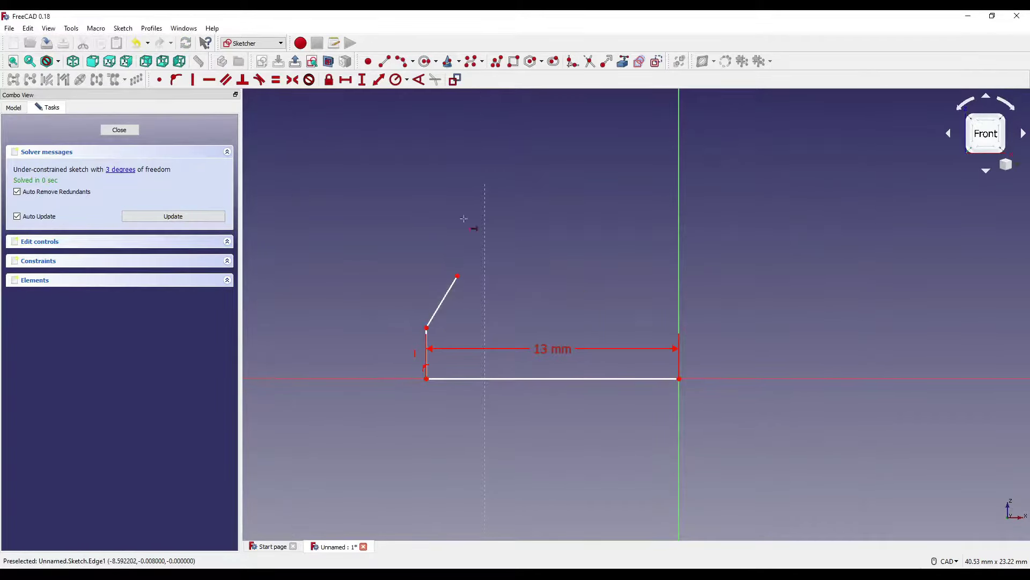
left_click(437, 301)
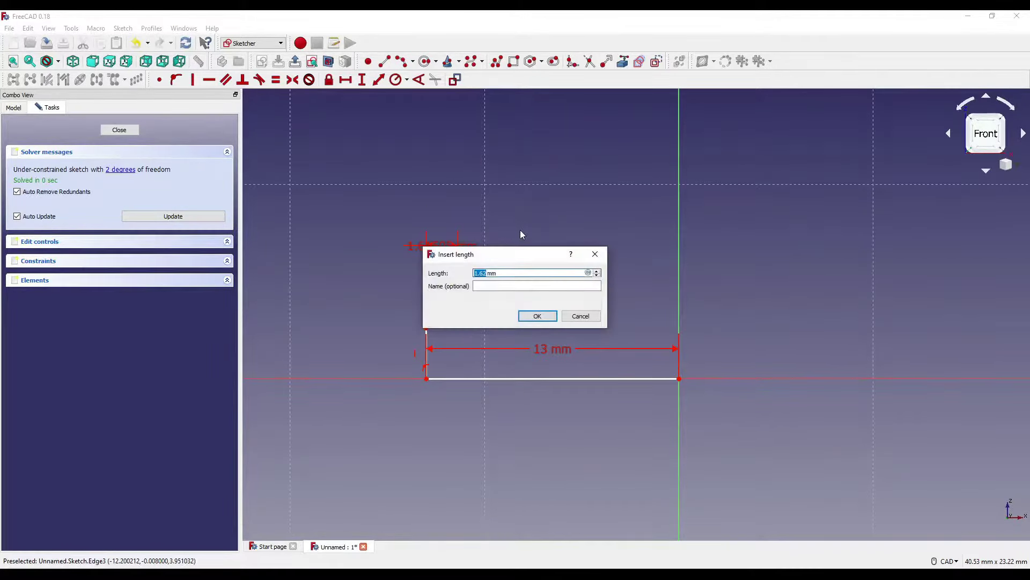
type("2")
key("Return")
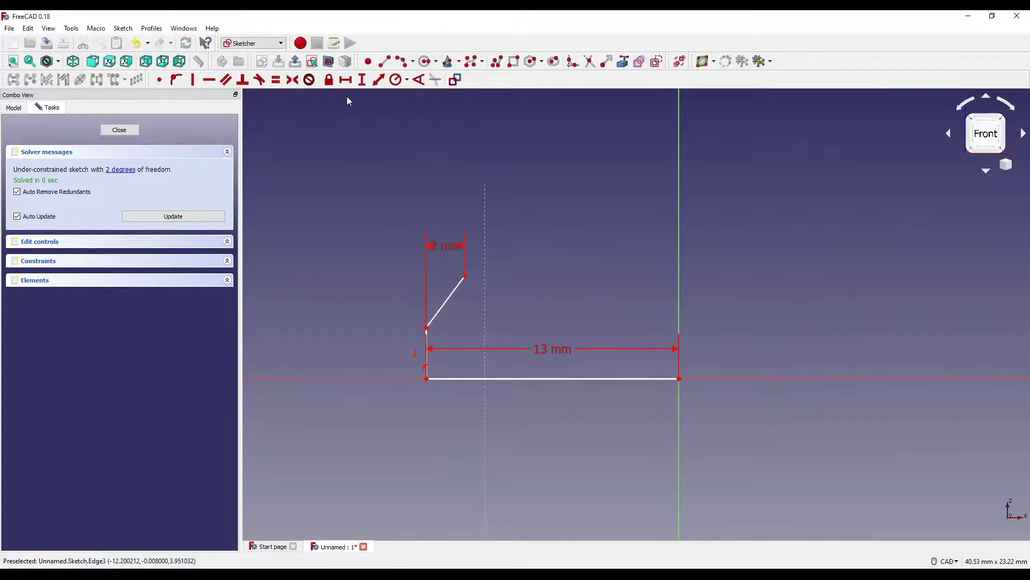
- Set the slanted line's height to 2 mm and the vertical line's to 3 mm, and place the 13 mm dimension below the base
left_click(362, 79)
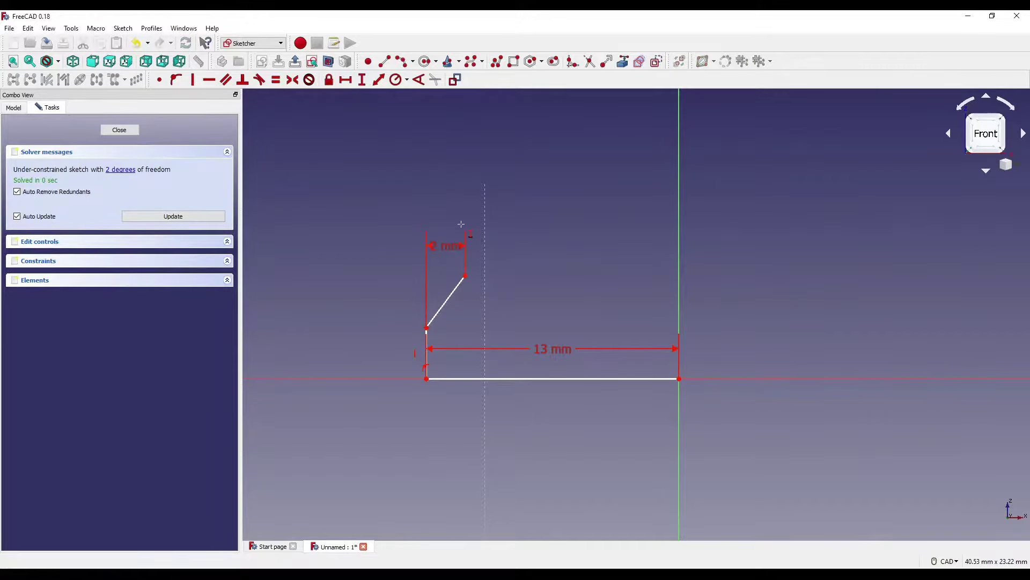
left_click(446, 302)
type("2")
key("Return")
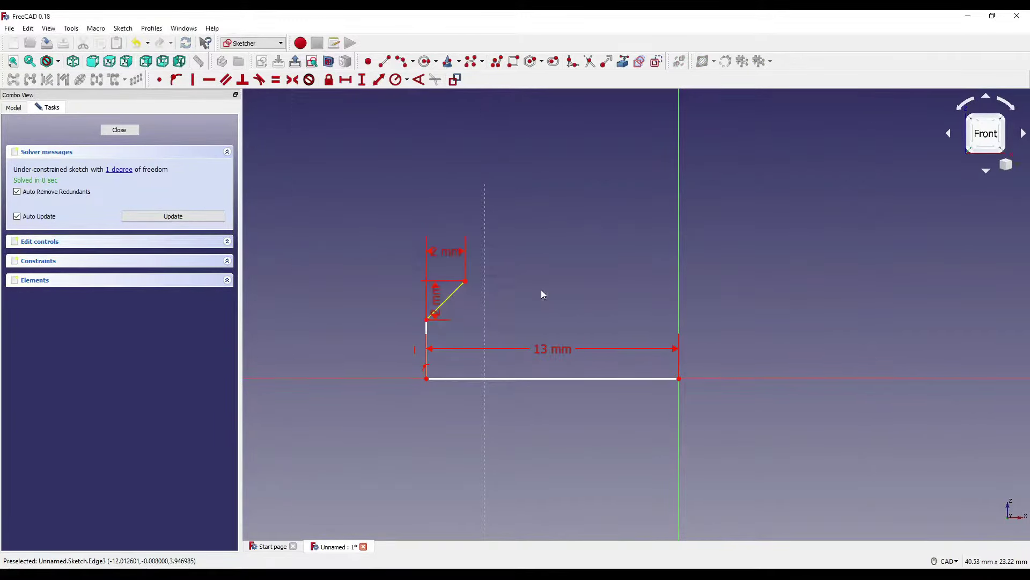
left_click(426, 354)
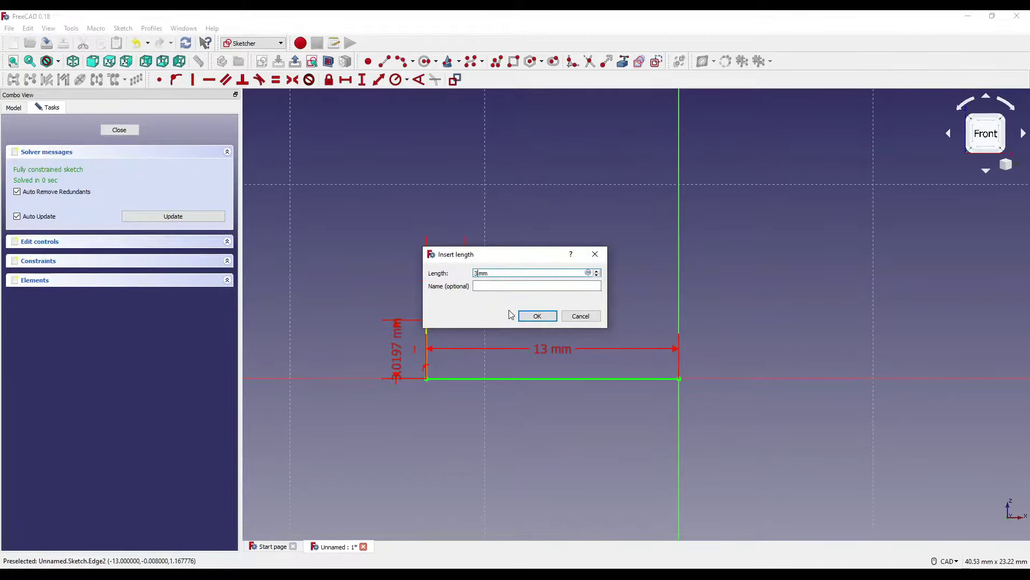
type("3")
key("Return")
right_click(538, 259)
middle_click_drag(554, 328, 542, 347)
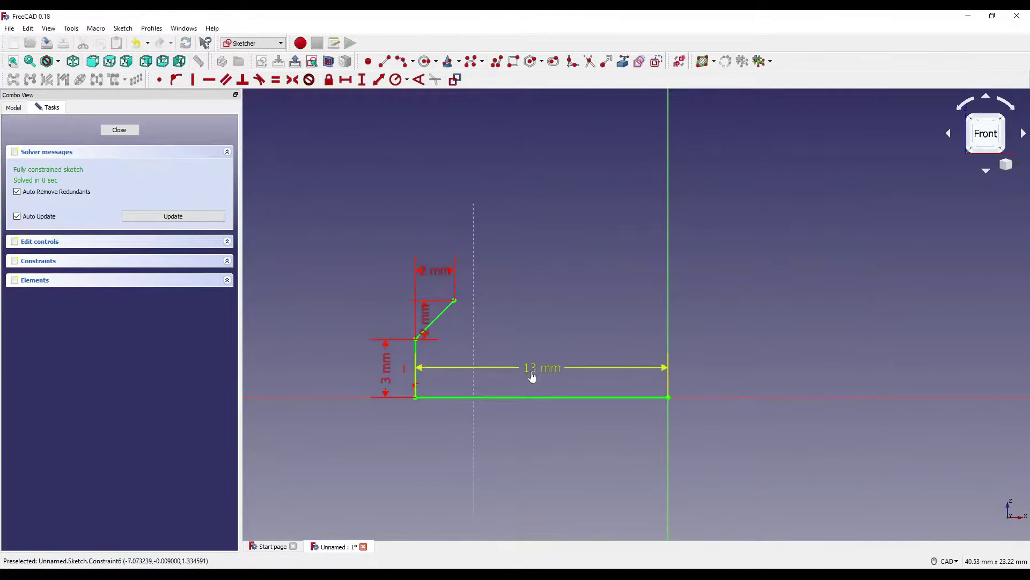
left_click_drag(532, 375, 524, 448)
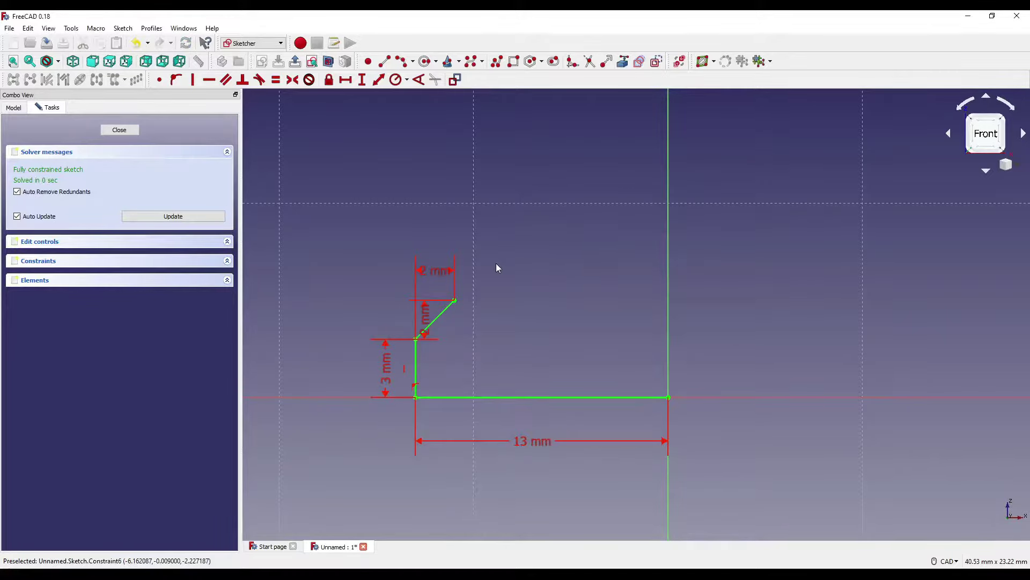
- Draw an arc of about 3 mm radius by end points and rim point, rising from the slanted line's upper end and bulging outward
left_click(412, 62)
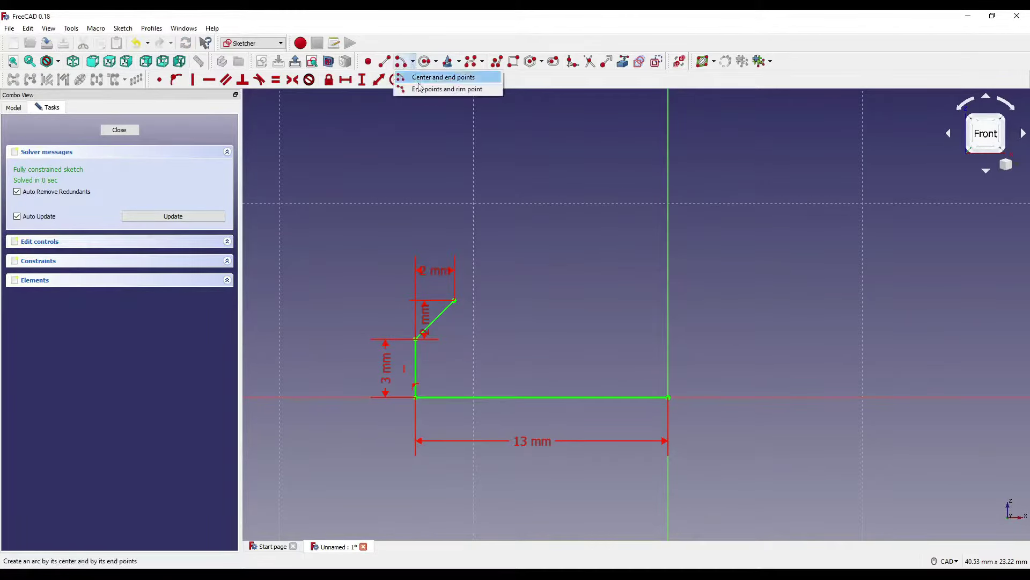
left_click(420, 89)
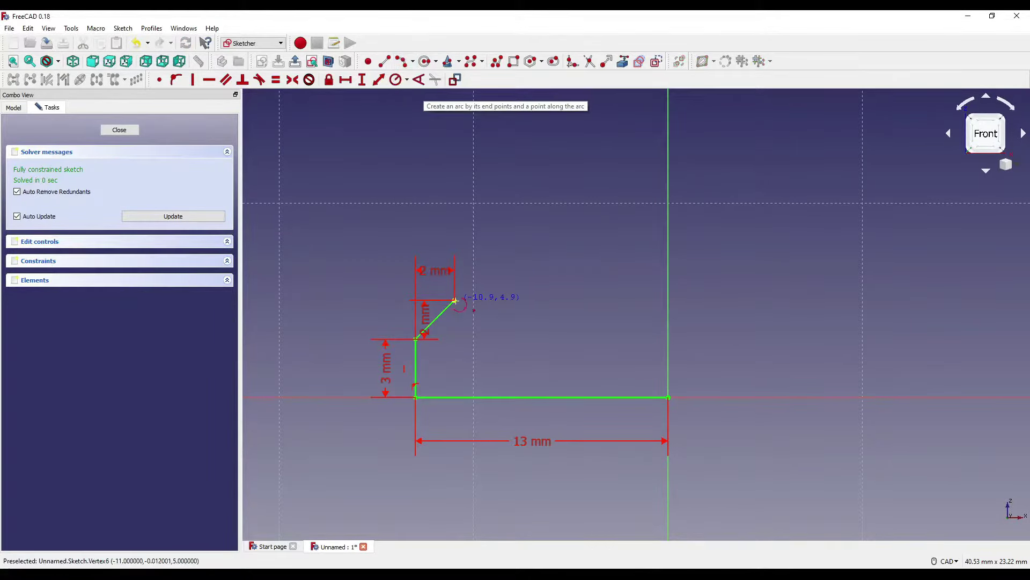
left_click(455, 301)
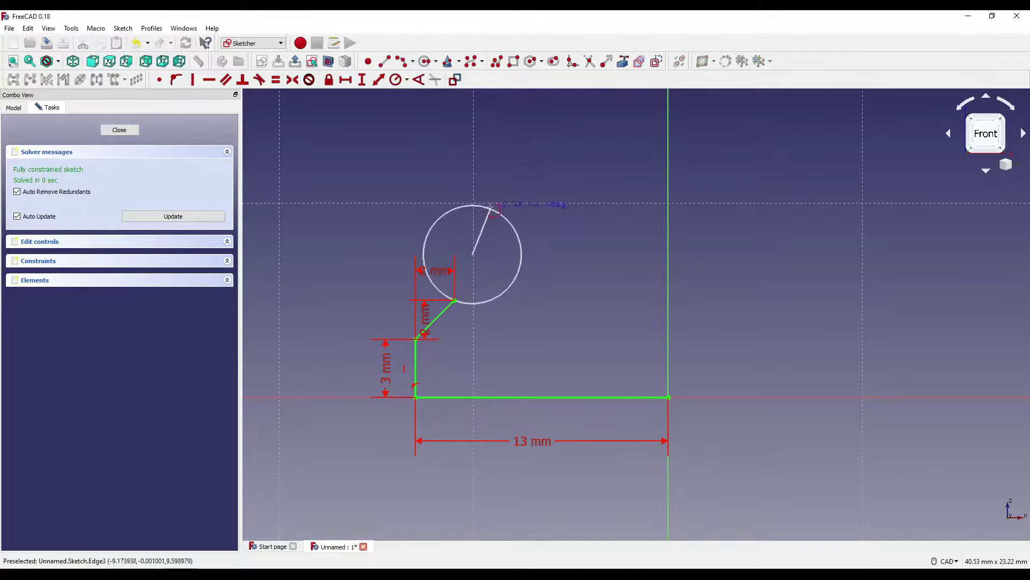
left_click(492, 201)
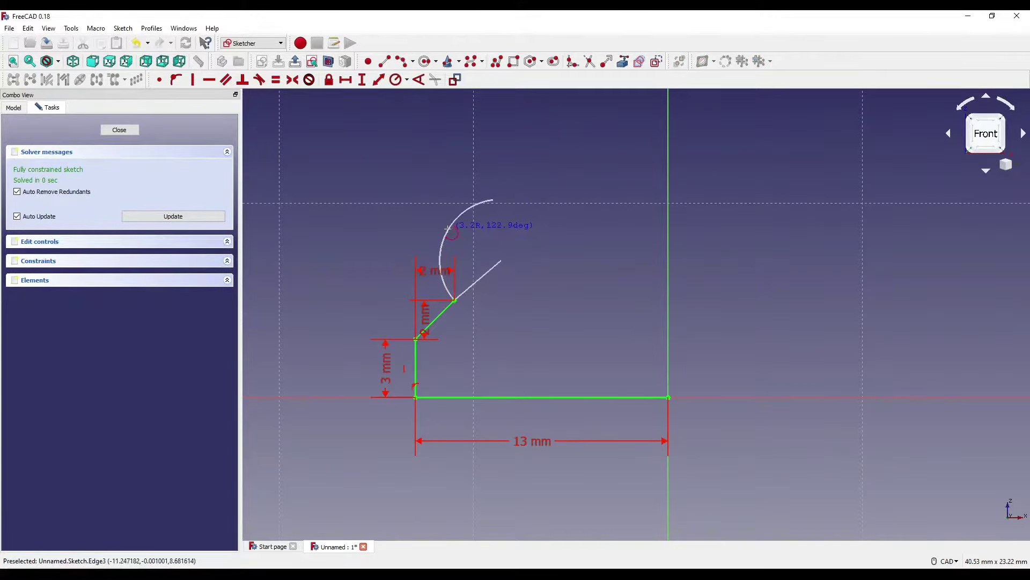
left_click(448, 228)
scroll(480, 321, "down", 3)
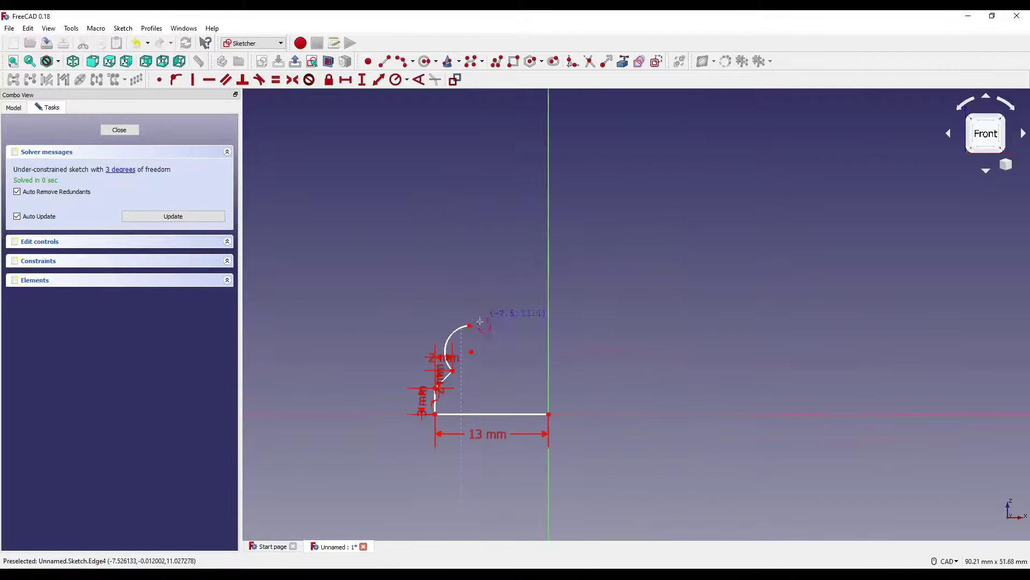
- Draw a long upright arc of about 32 mm radius from the small arc's upper end, bulging towards the vertical axis
middle_click_drag(487, 287, 486, 328)
left_click(470, 366)
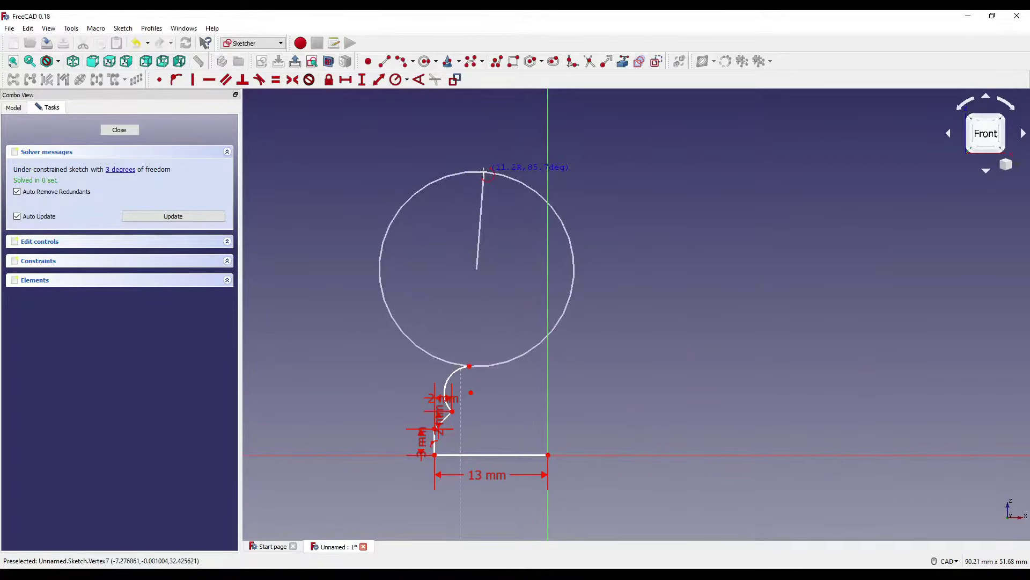
left_click(498, 176)
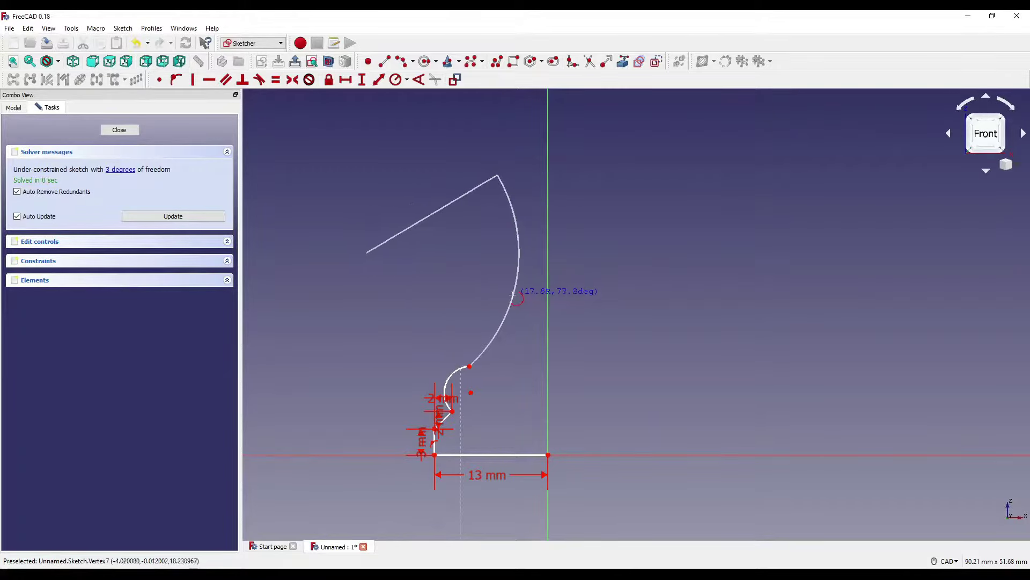
left_click(494, 294)
- Draw a small arc from the long arc's upper end, curving over the top away from the vertical axis
middle_click_drag(500, 187, 541, 282)
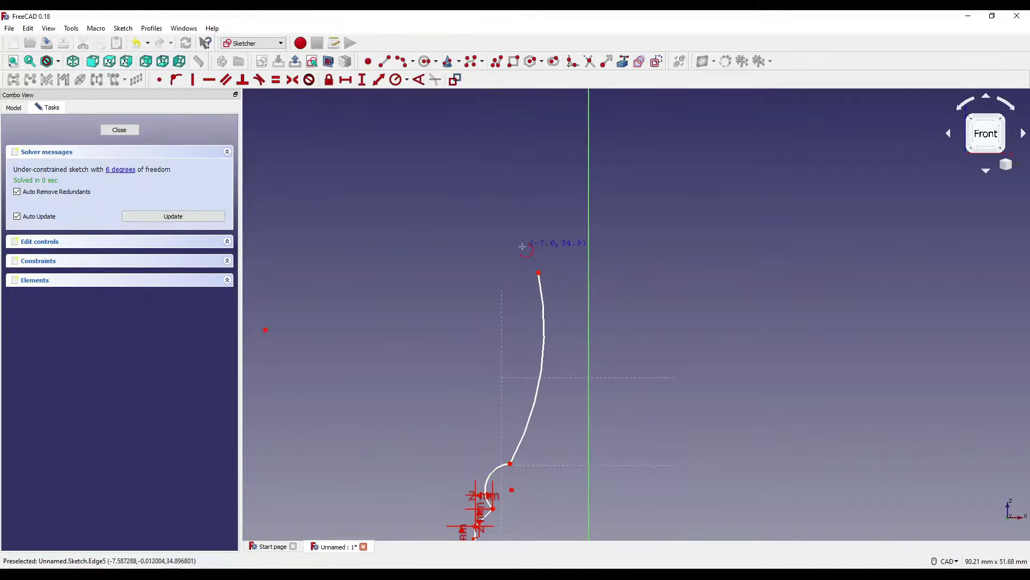
left_click(539, 274)
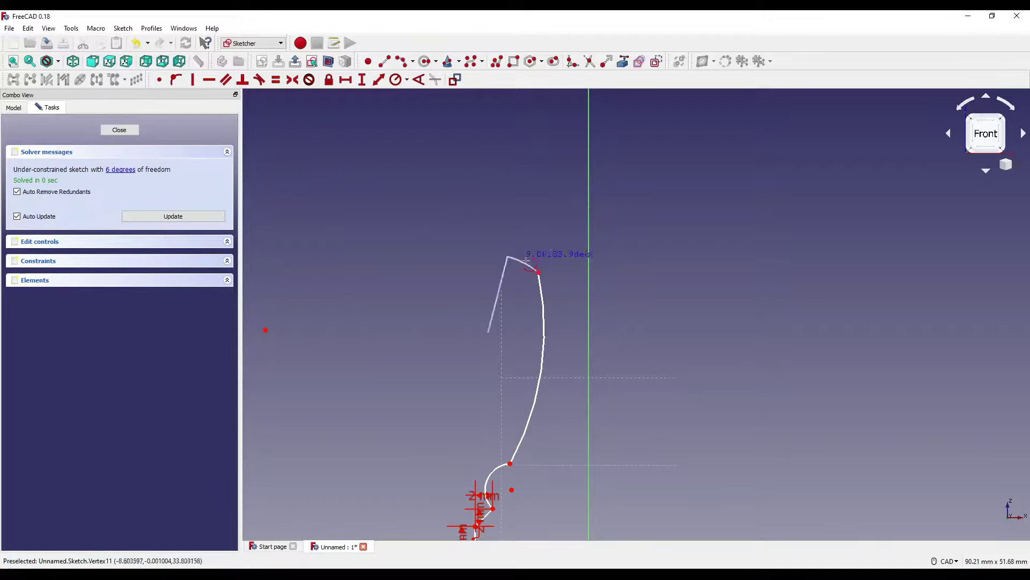
mouse_move(558, 256)
middle_mouse_down()
mouse_move(541, 170)
mouse_move(553, 125)
middle_mouse_up()
right_click(554, 125)
- Set the lower small arc's radius to 4 mm and the long arc's radius to 53 mm
left_click(398, 84)
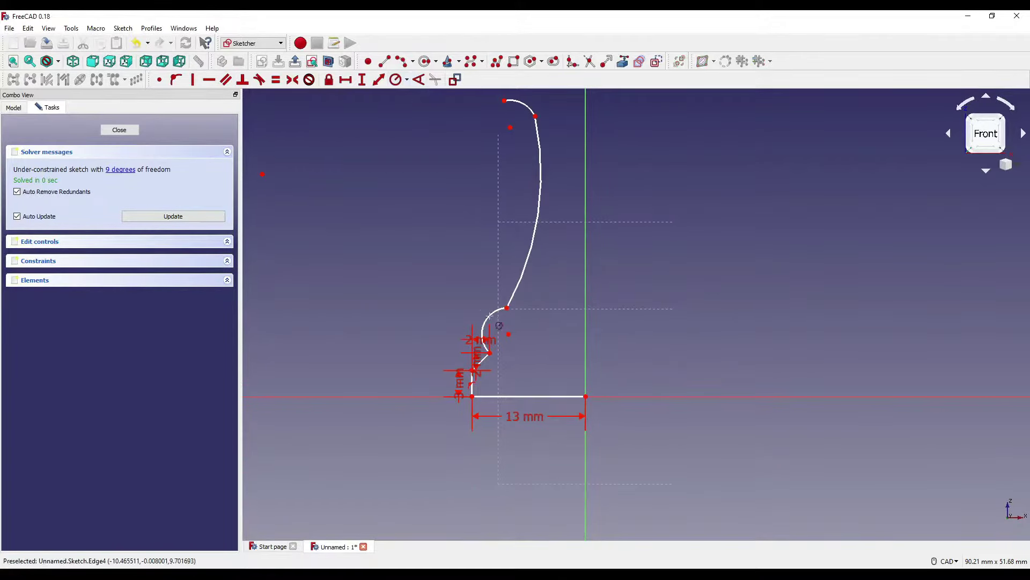
left_click(492, 321)
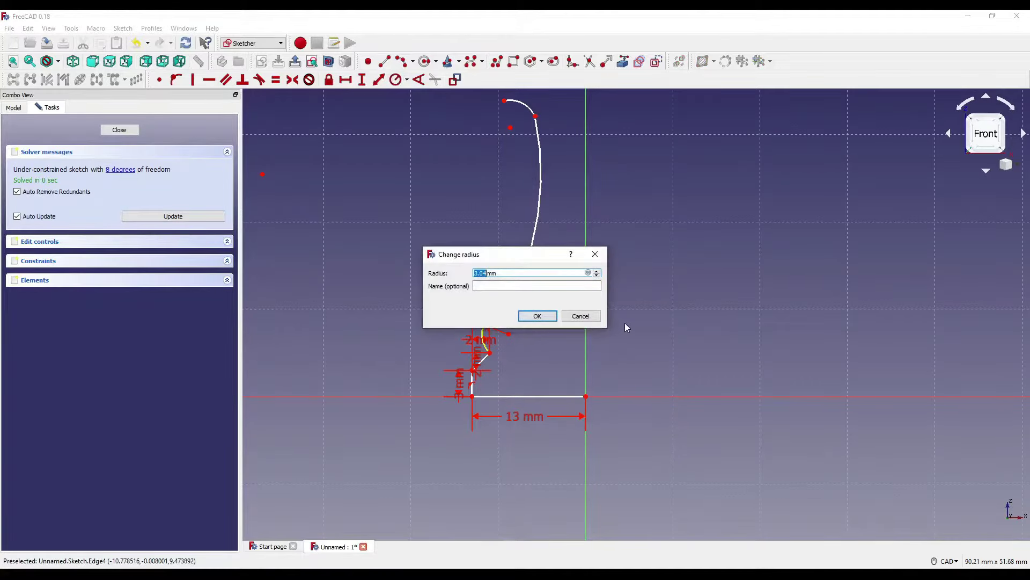
type("4")
key("Return")
left_click(541, 209)
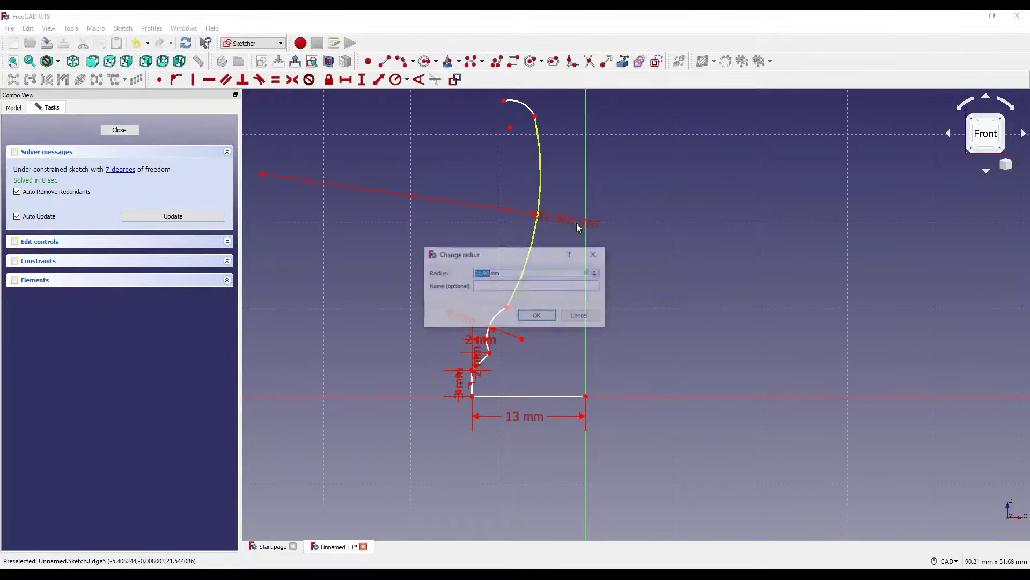
type("5")
key("Return")
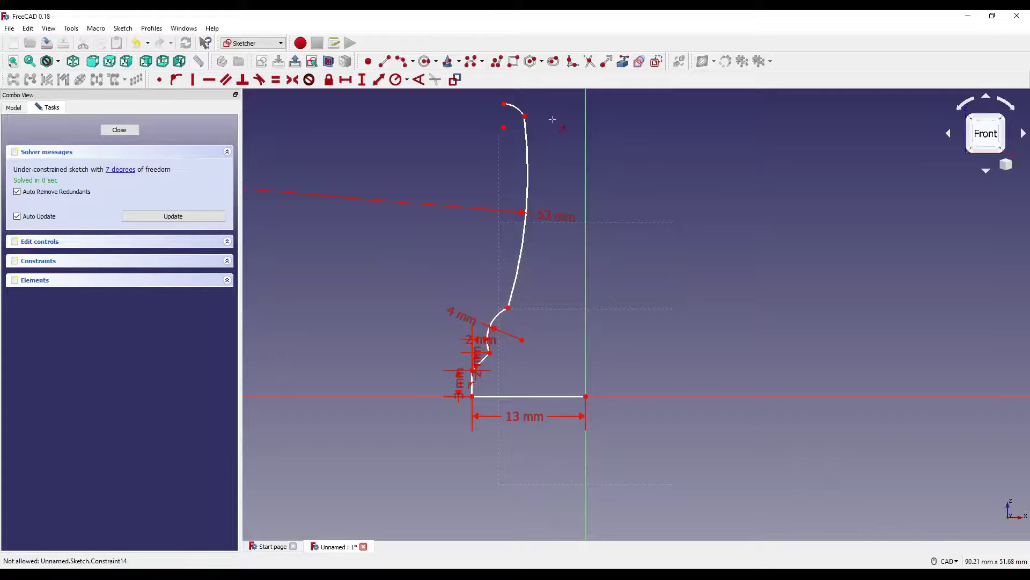
- Set the radius of the small arc at the top of the profile to 2 mm
left_click(514, 220)
type("2")
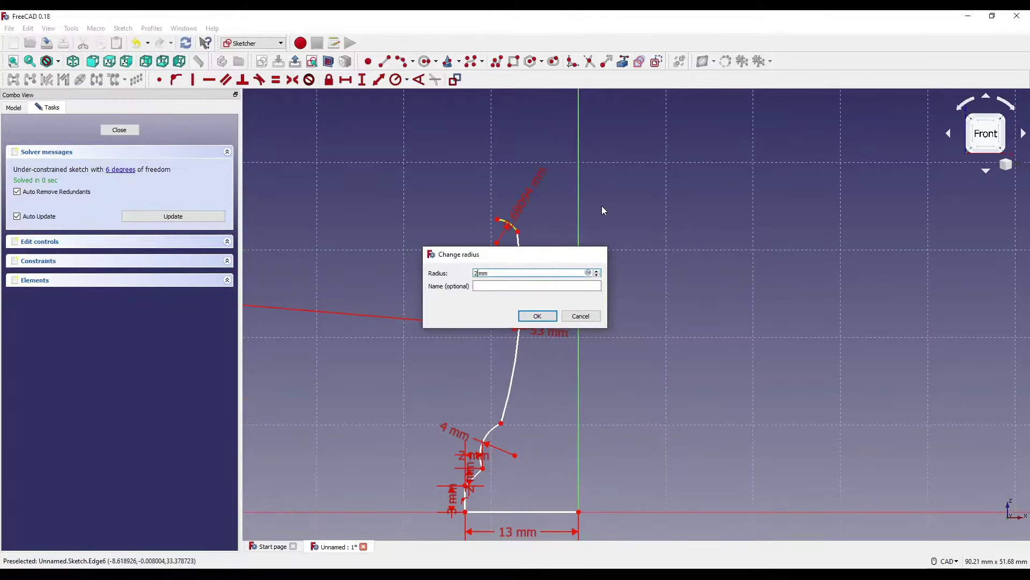
key("Return")
right_click(527, 291)
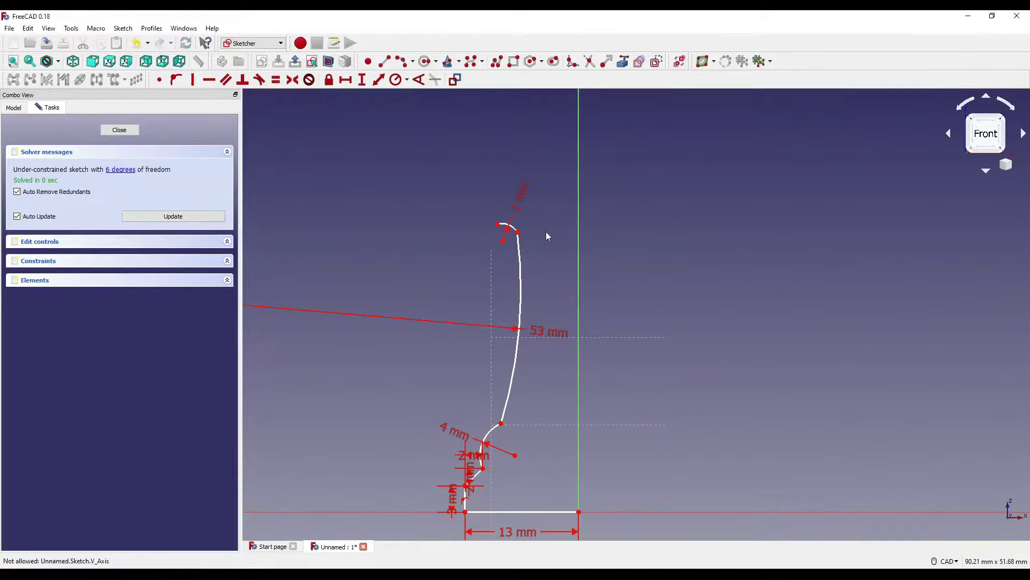
- Constrain the horizontal distance between the 4 mm arc's centre and the origin to 8 mm
middle_click_drag(552, 266, 538, 231)
middle_click_drag(530, 366, 544, 293)
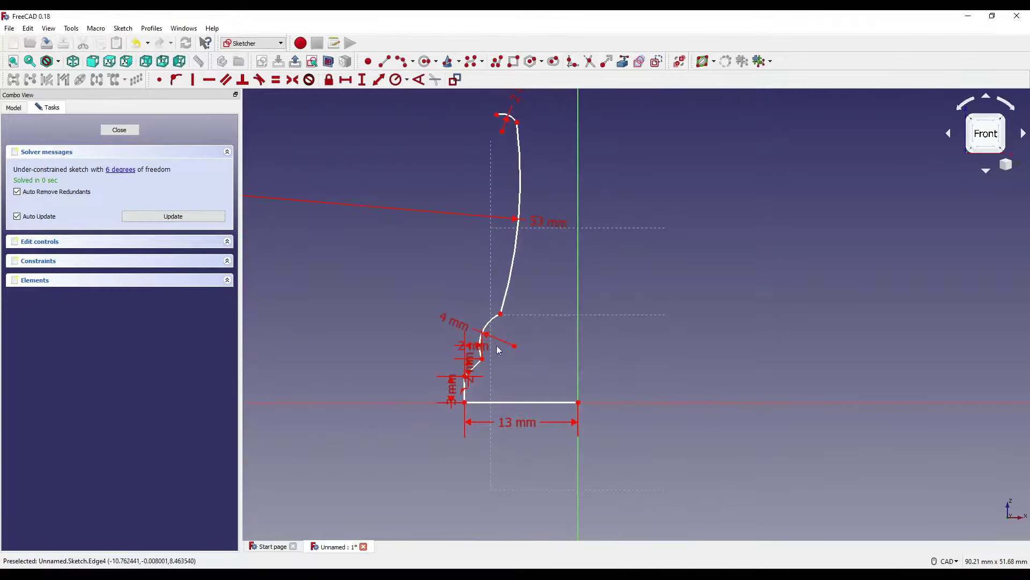
scroll(513, 347, "up", 4)
scroll(523, 334, "down", 4)
middle_click_drag(518, 333, 494, 308)
left_click(346, 80)
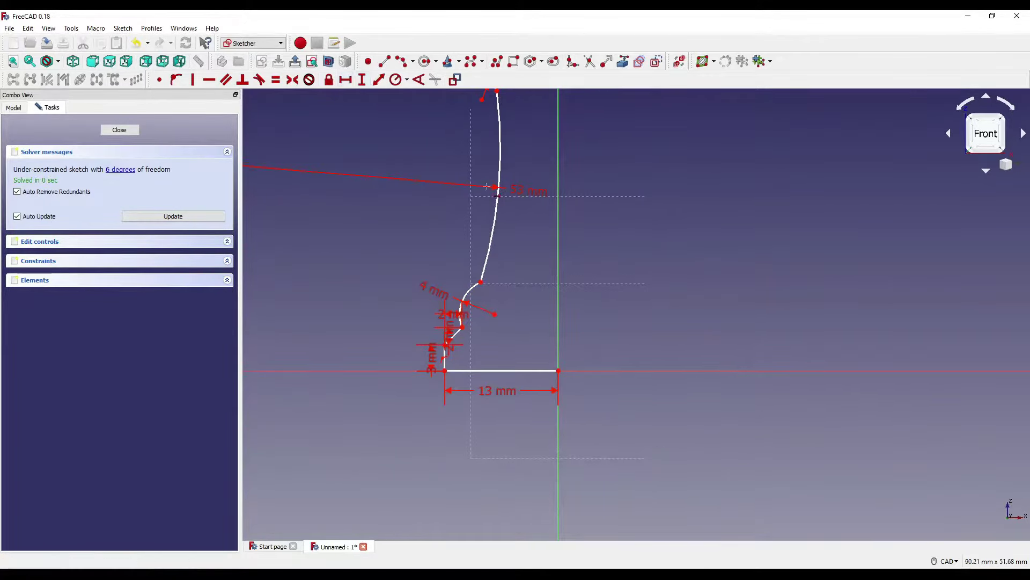
left_click(494, 314)
left_click(558, 370)
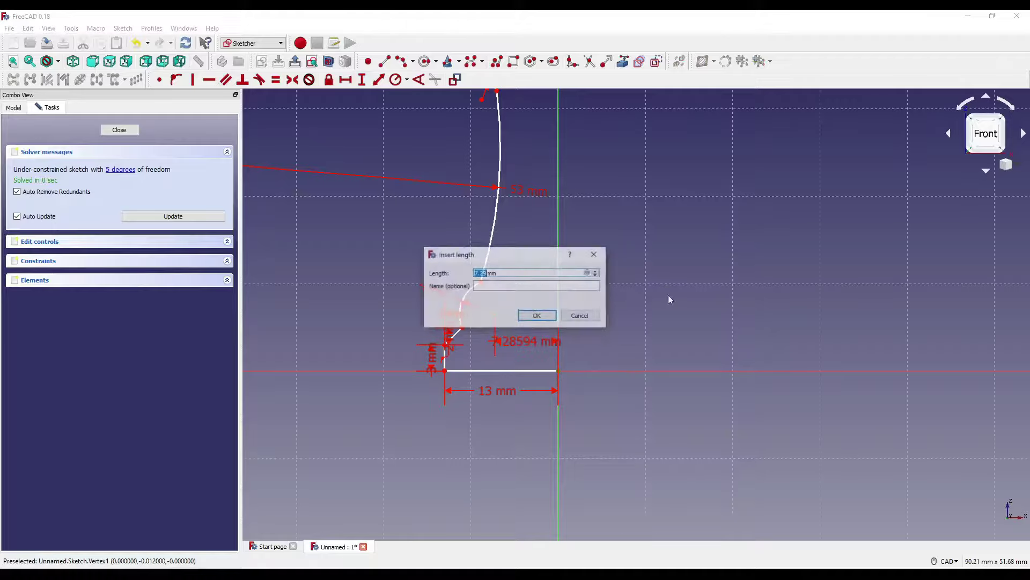
type("8")
key("Return")
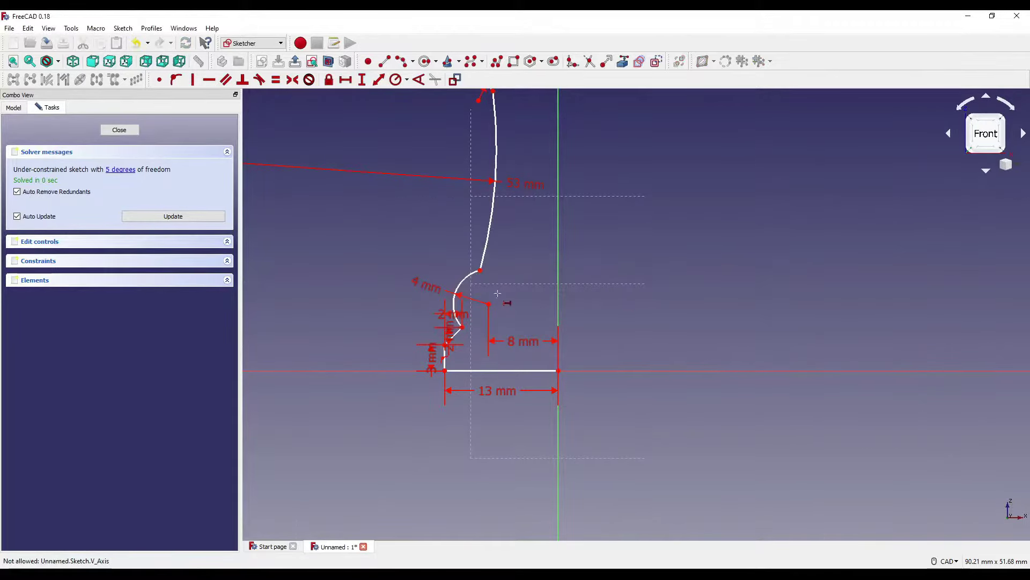
- Constrain the horizontal distance between the 4 mm arc's upper end and the origin to 10 mm
scroll(509, 267, "up", 2)
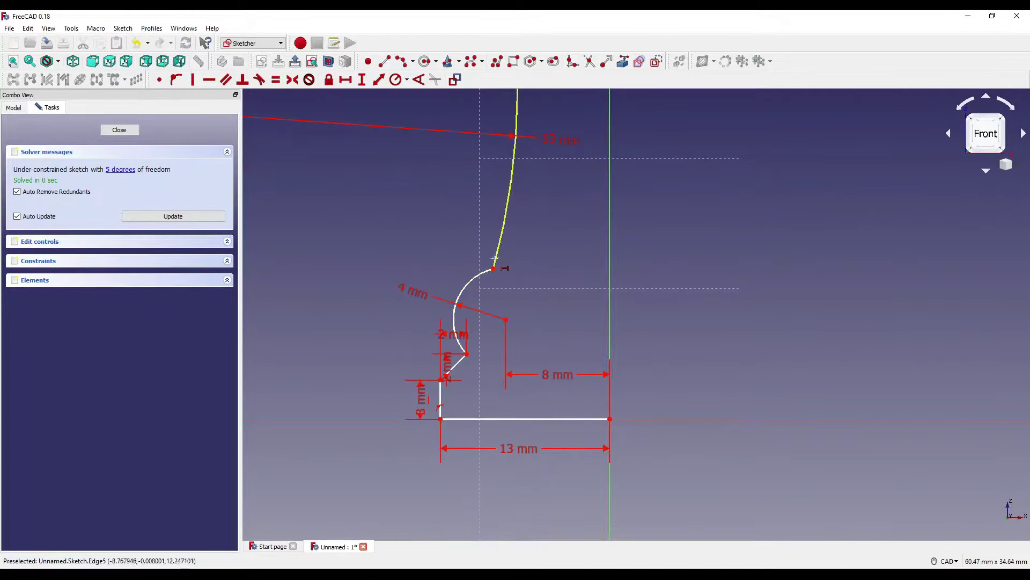
left_click(609, 419)
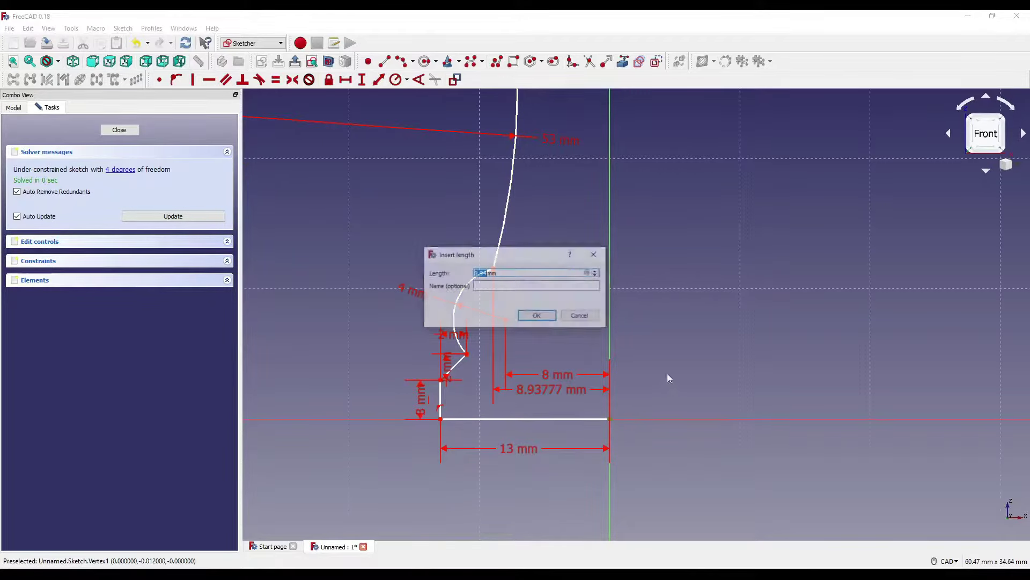
type("10")
key("Return")
- Start a polyline at the top arc's free end, stepping horizontally outward, vertically up and horizontally outward again in short segments
scroll(634, 322, "down", 3)
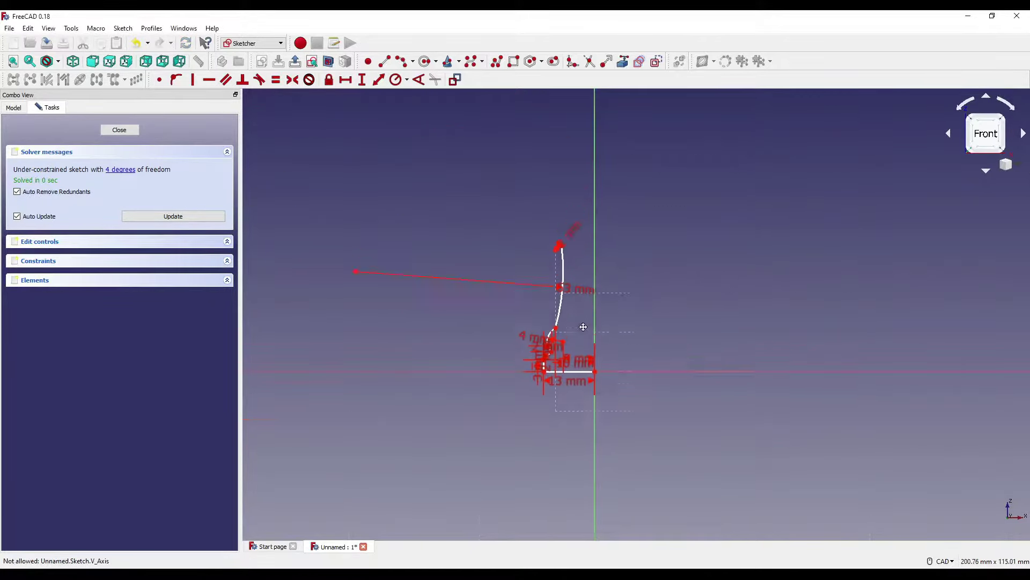
scroll(582, 280, "up", 4)
scroll(516, 123, "down", 2)
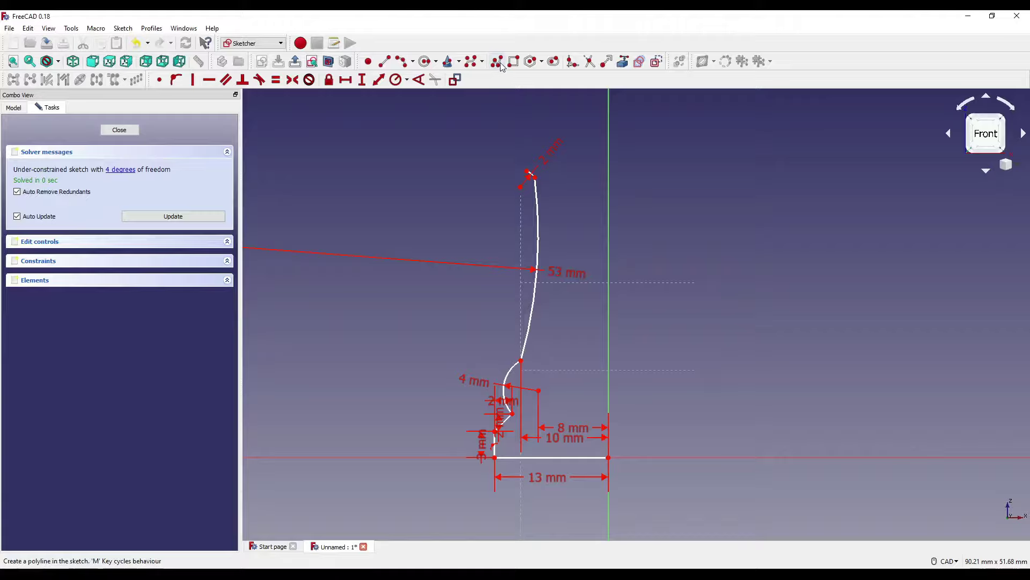
scroll(526, 220, "up", 3)
middle_click_drag(498, 243, 536, 279)
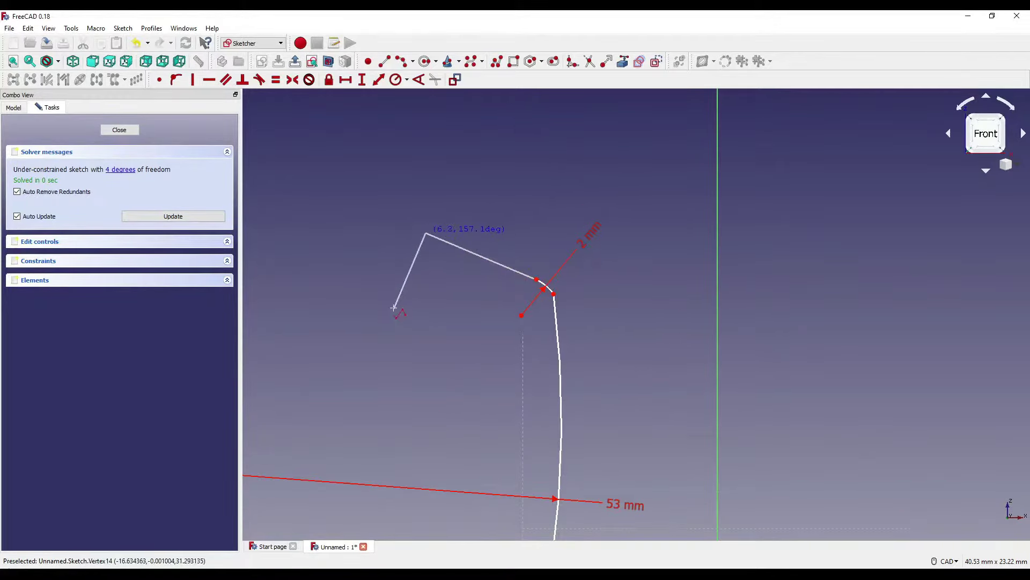
key("m")
key("m")
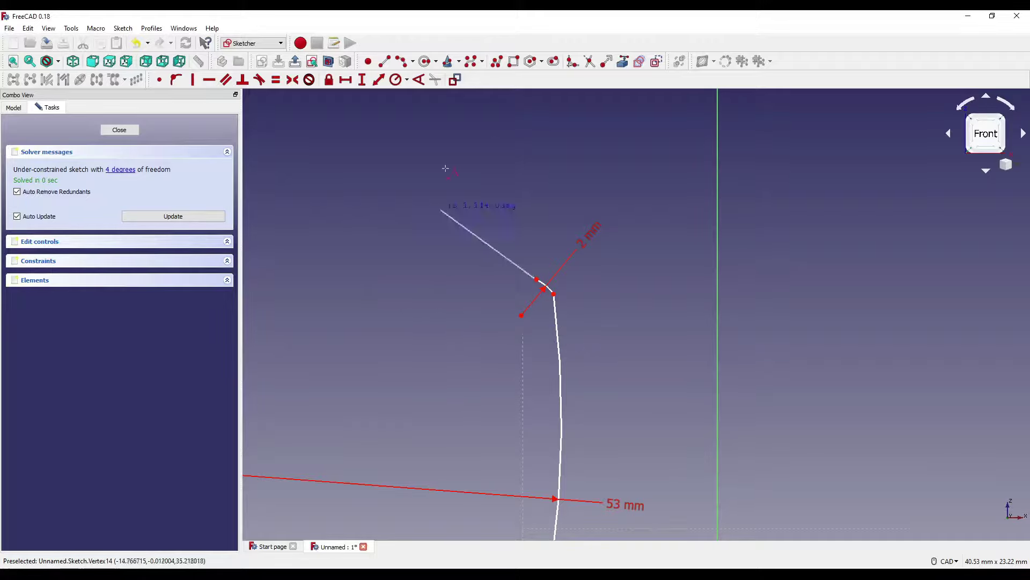
left_click(507, 279)
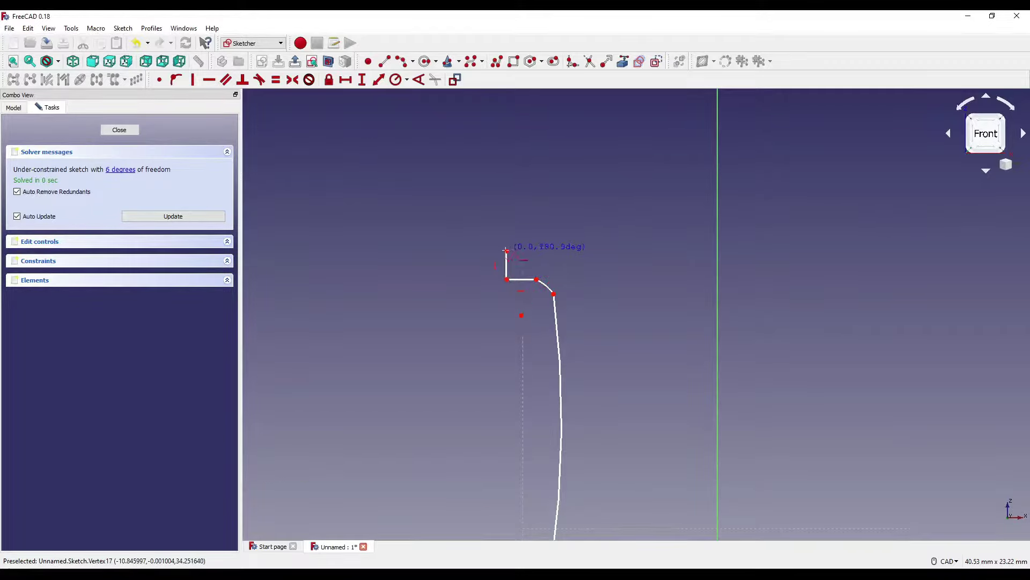
left_click(477, 251)
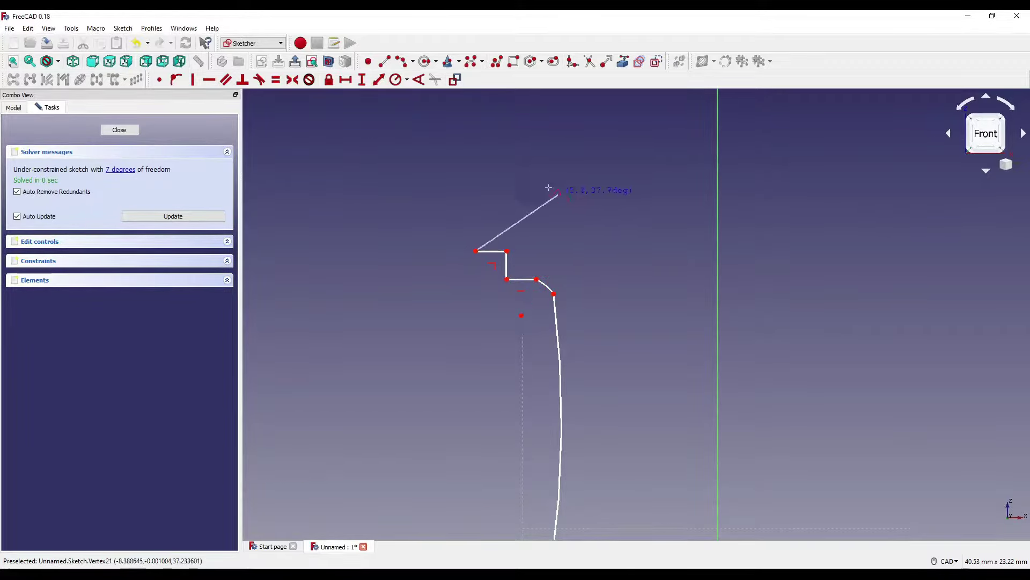
- Continue the polyline with an outward-slanting upright line, a horizontal top edge, a vertical line down and a horizontal line to the vertical axis
middle_click_drag(558, 296, 540, 343)
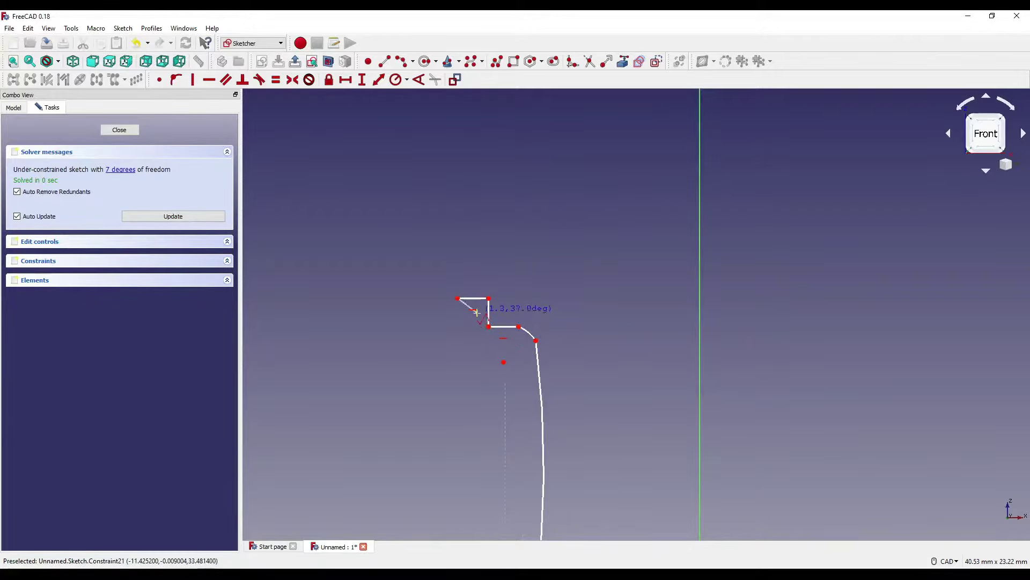
middle_click_drag(456, 273, 453, 309)
scroll(450, 276, "down", 2)
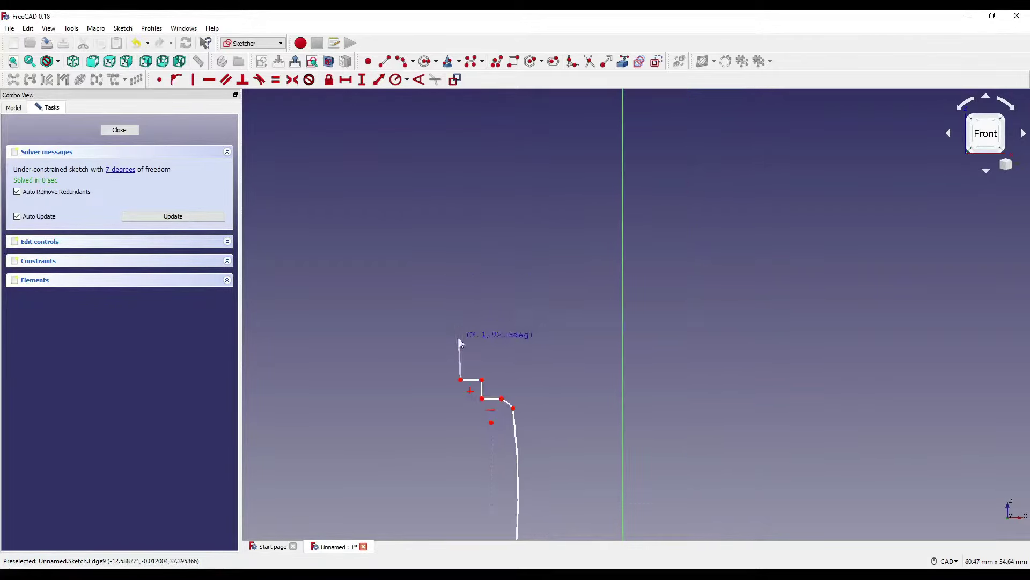
left_click(450, 289)
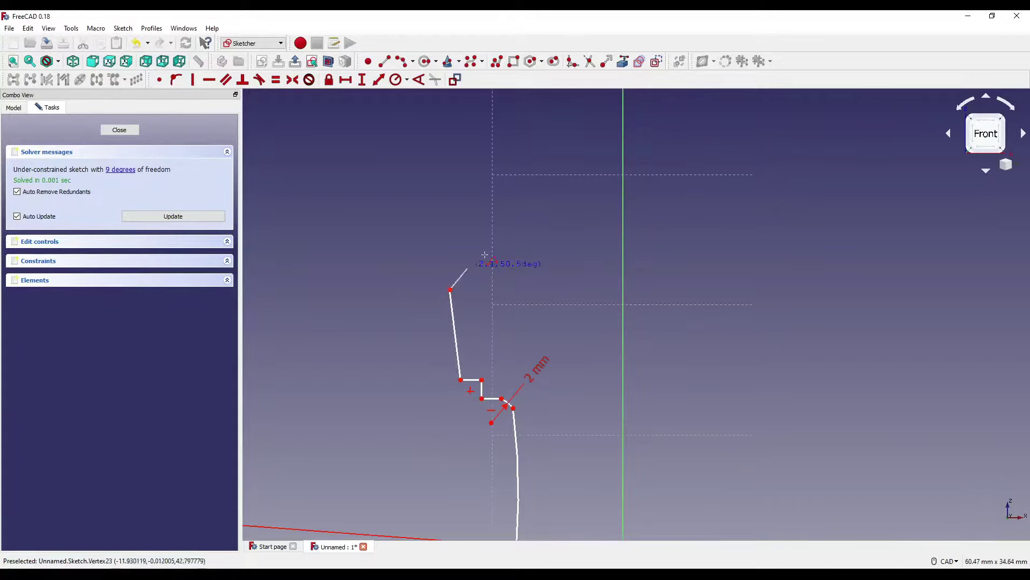
left_click(514, 289)
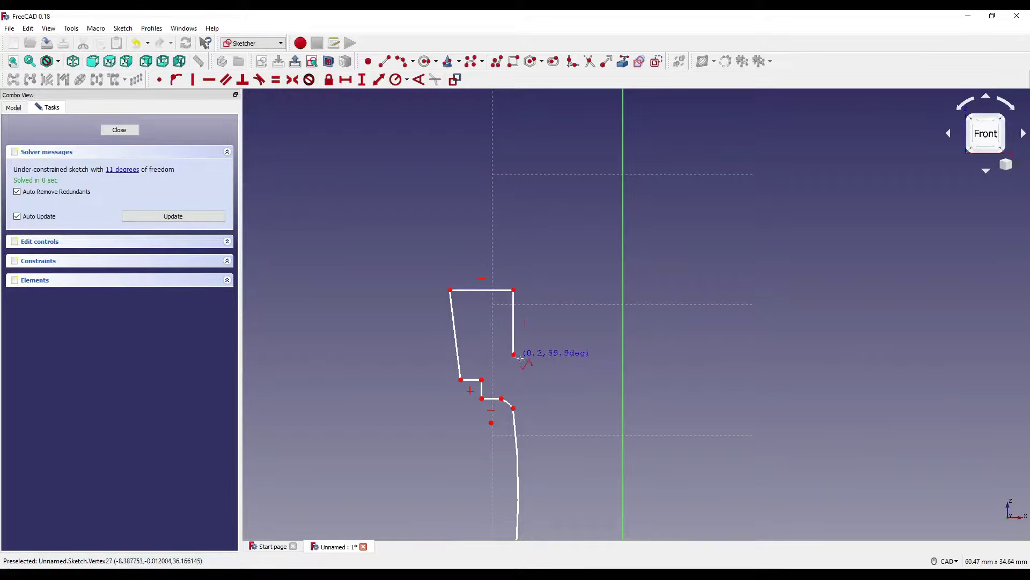
left_click(622, 352)
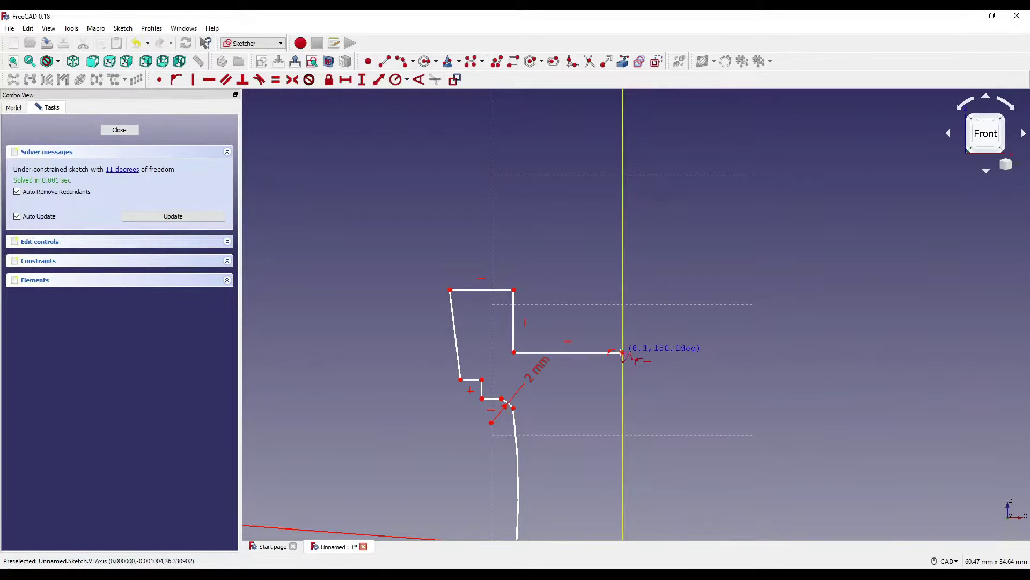
- Close the profile with a vertical line along the axis down to the origin and end the polyline
scroll(564, 257, "down", 4)
middle_click_drag(582, 270, 581, 183)
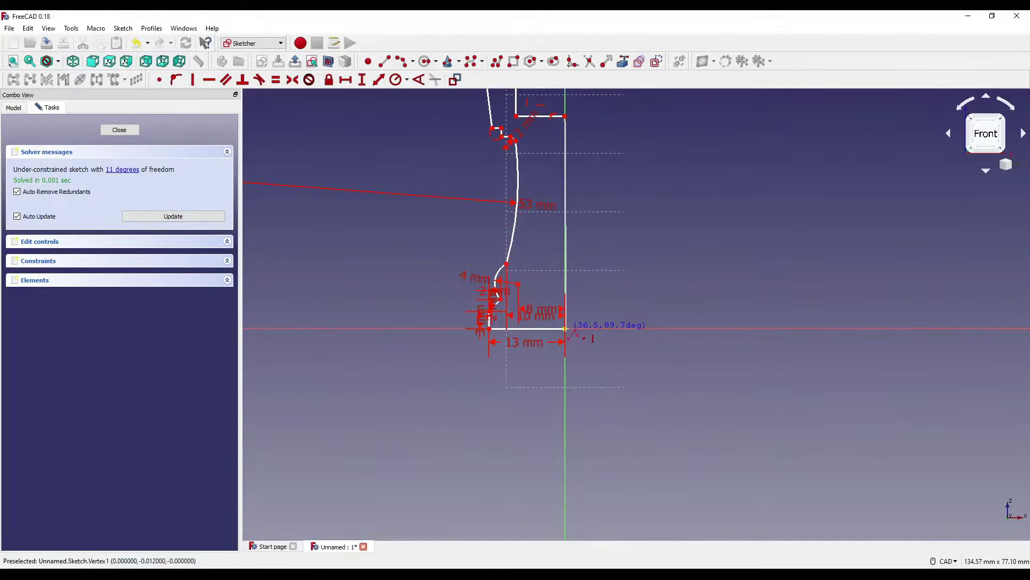
left_click(565, 328)
middle_click_drag(637, 213, 656, 303)
right_click(673, 182)
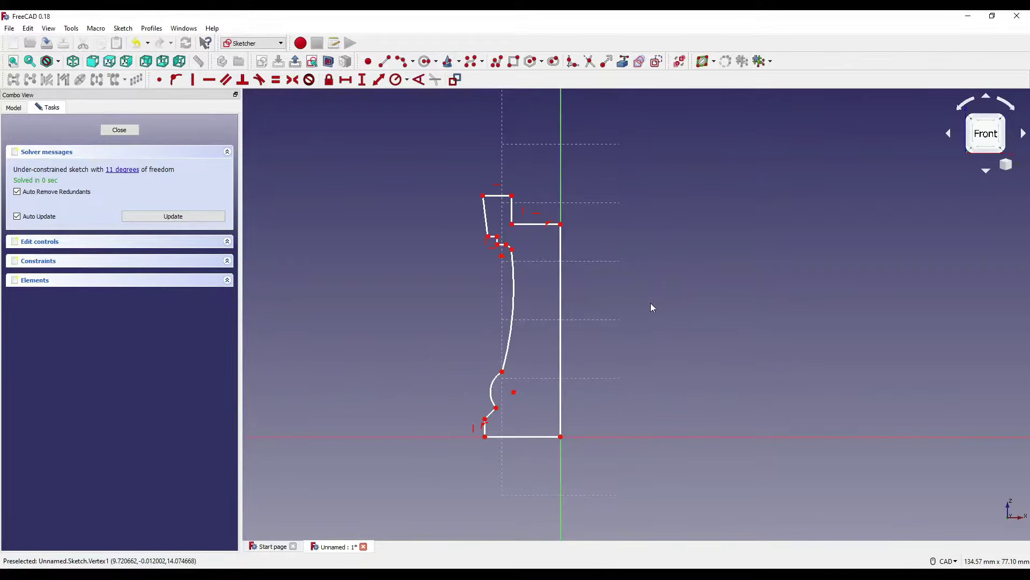
- Set the length of the short horizontal line adjoining the 2 mm arc to 1 mm
scroll(501, 241, "up", 5)
middle_click_drag(507, 264, 504, 321)
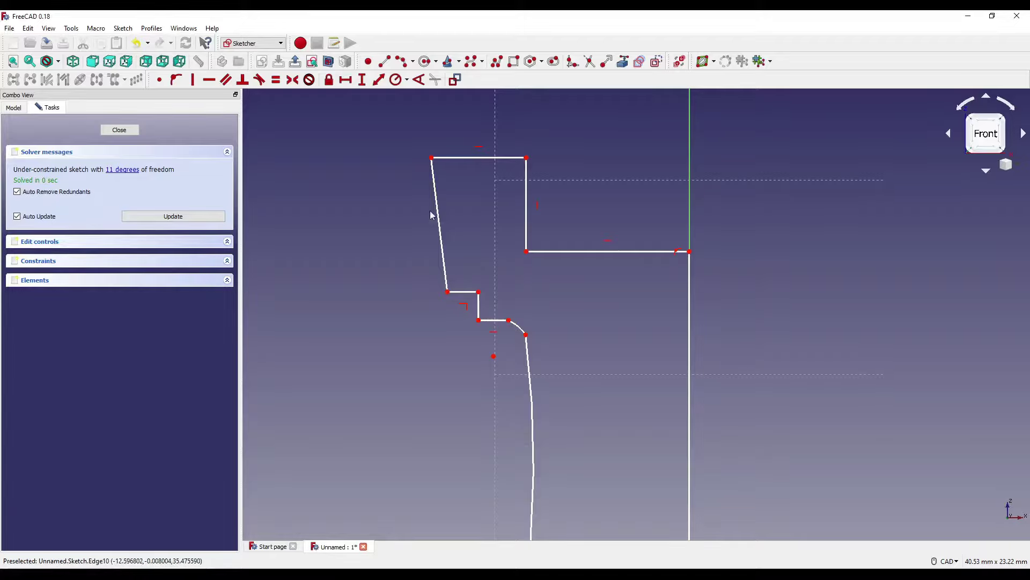
mouse_move(559, 248)
middle_mouse_down()
mouse_move(584, 265)
mouse_move(540, 230)
middle_mouse_up()
left_click(344, 81)
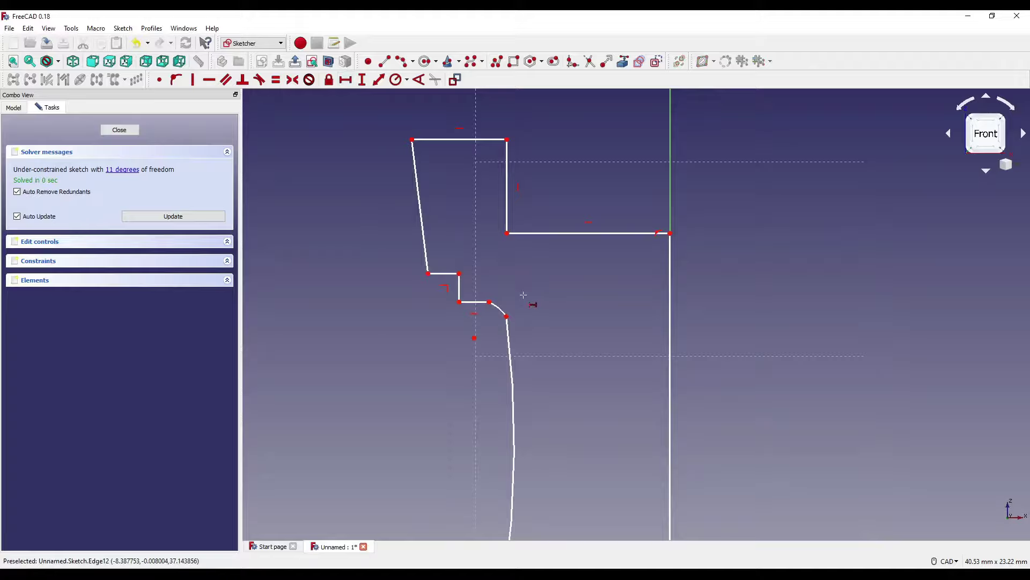
left_click(483, 302)
type("1mm")
key("Return")
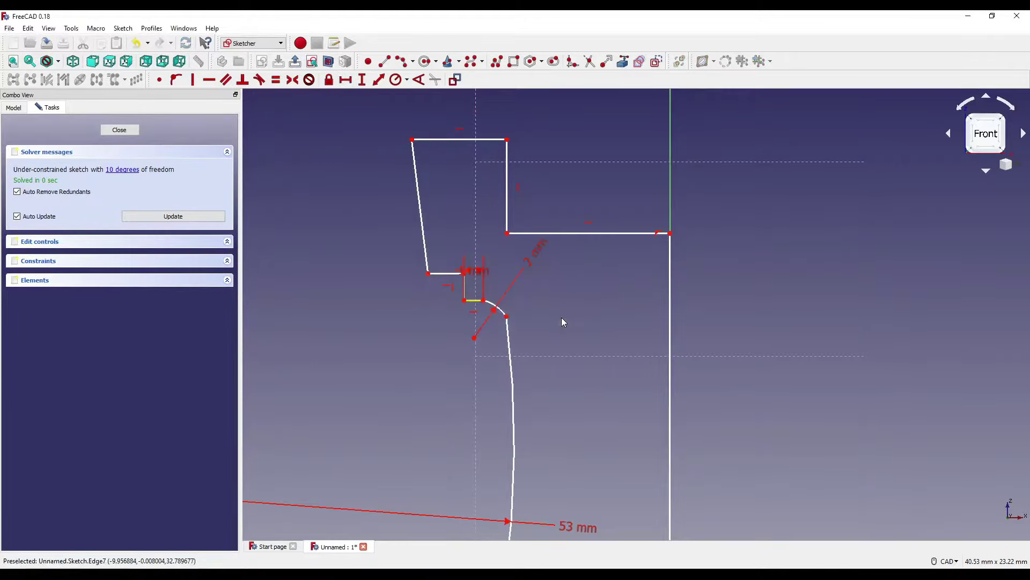
- Set the upper horizontal step line's length to 1.5 mm and move the lower step's 1 mm dimension below its line
left_click(439, 268)
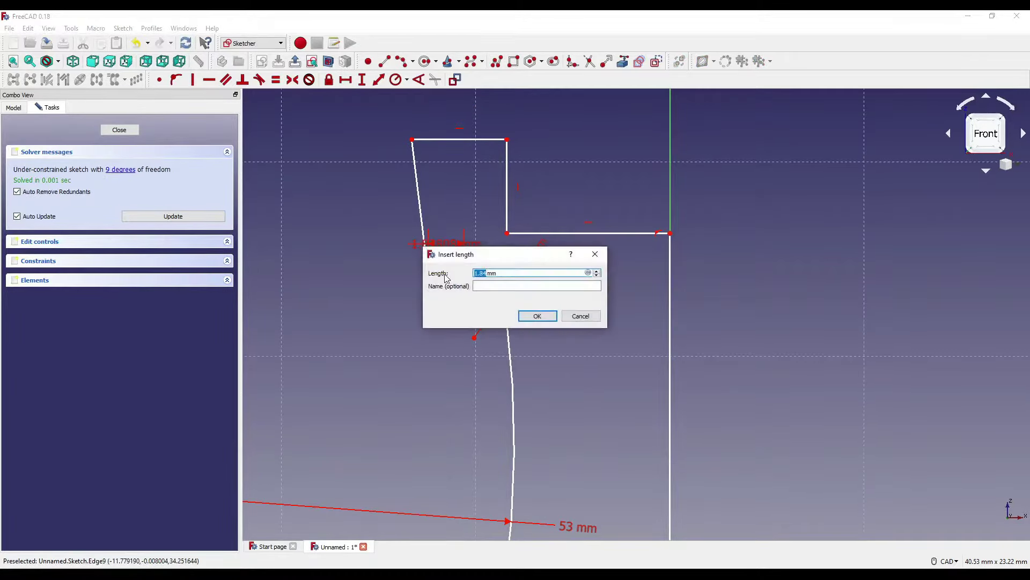
type("1")
key("Return")
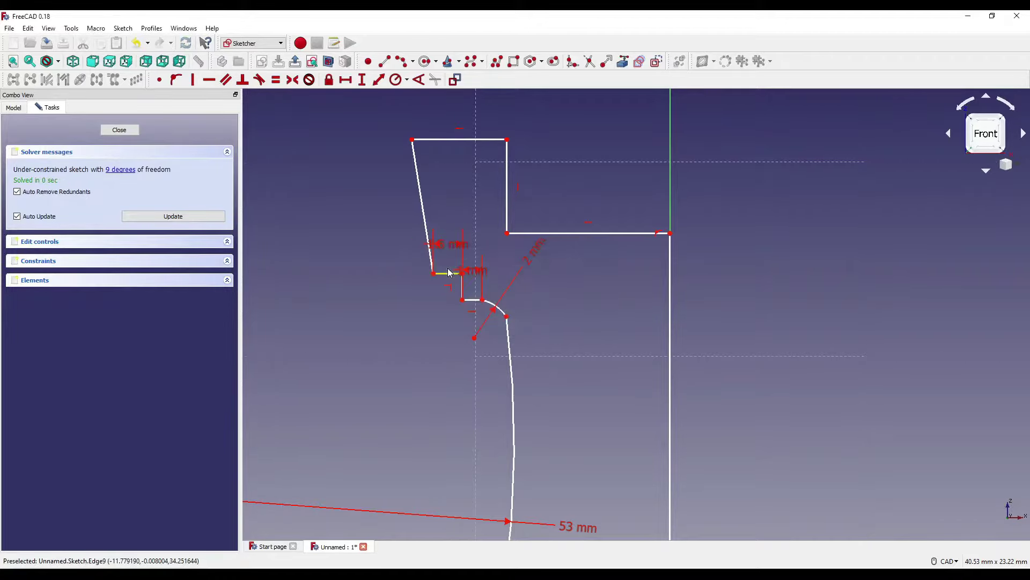
scroll(451, 275, "up", 2)
left_click_drag(480, 286, 483, 352)
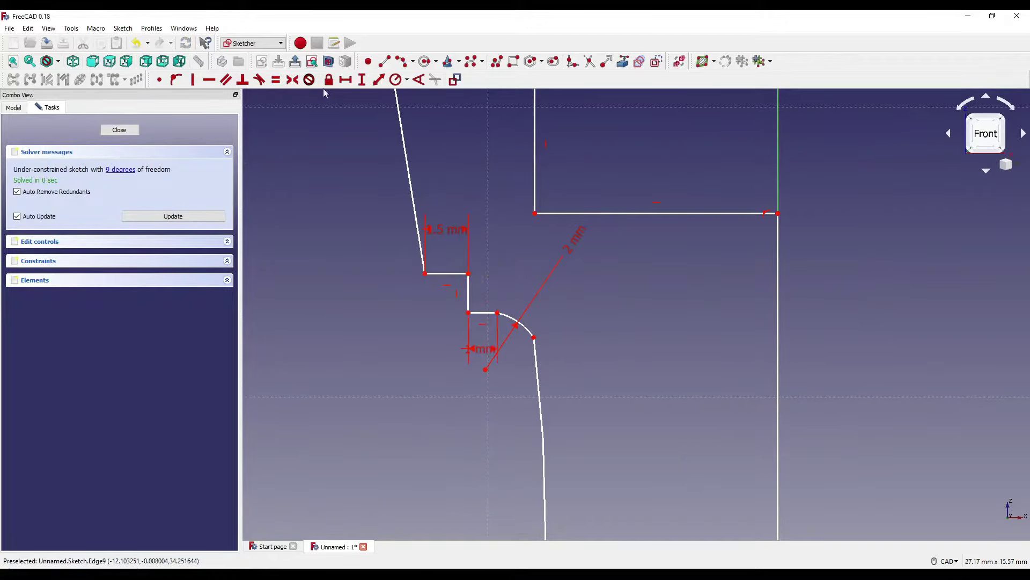
- Set the length of the short vertical line between the two horizontal steps to 1 mm
left_click(363, 80)
left_click(469, 293)
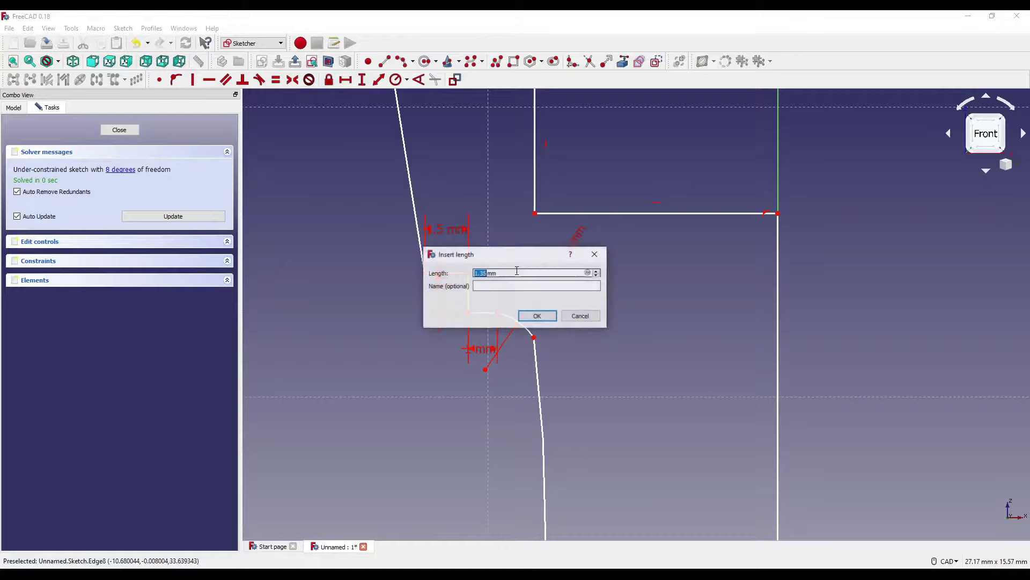
type("1")
key("Return")
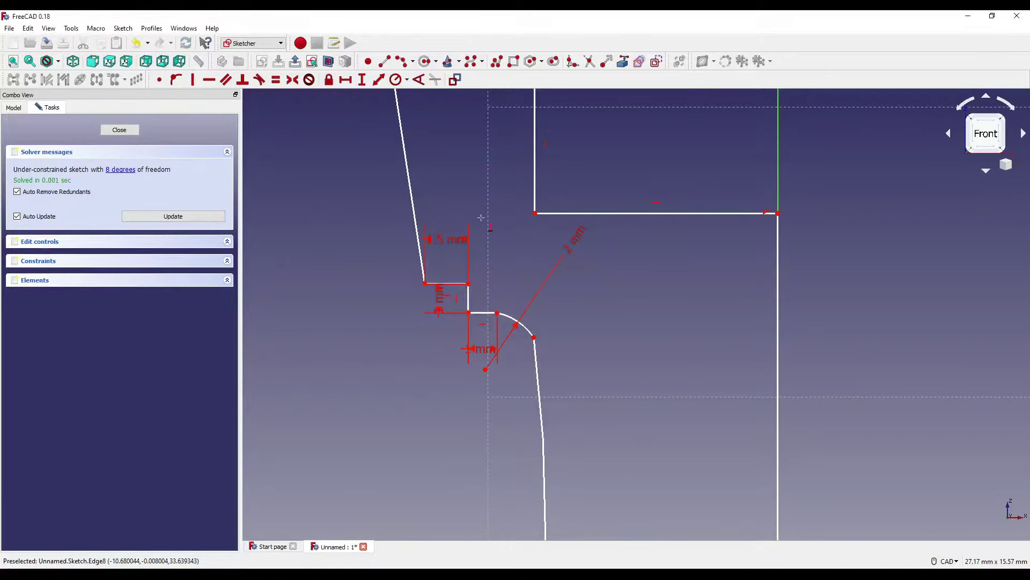
- Constrain the vertical height of the slanted outer line to 7.5 mm
scroll(475, 204, "up", 2)
middle_click_drag(475, 204, 501, 253)
scroll(507, 279, "down", 4)
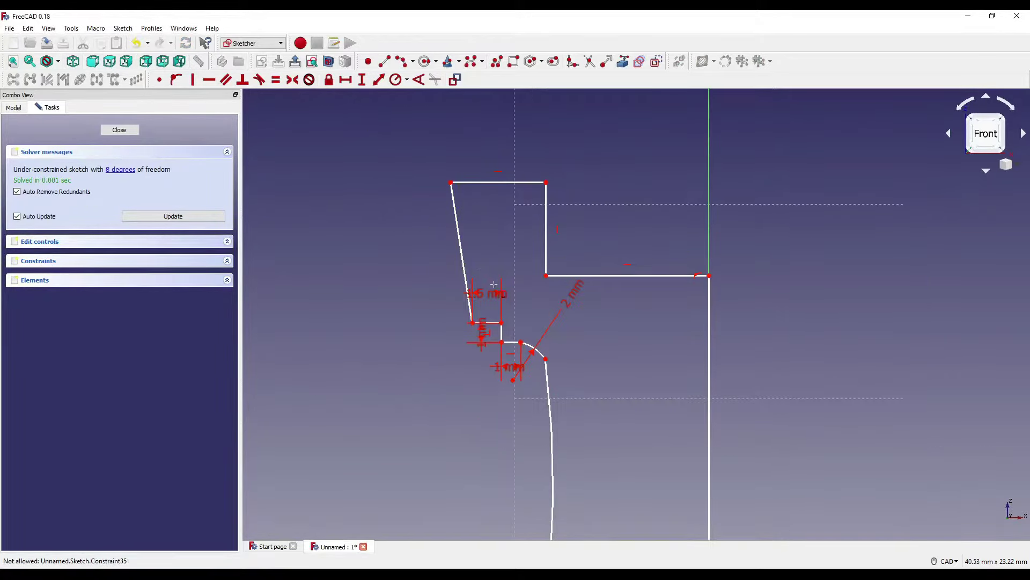
left_click(470, 303)
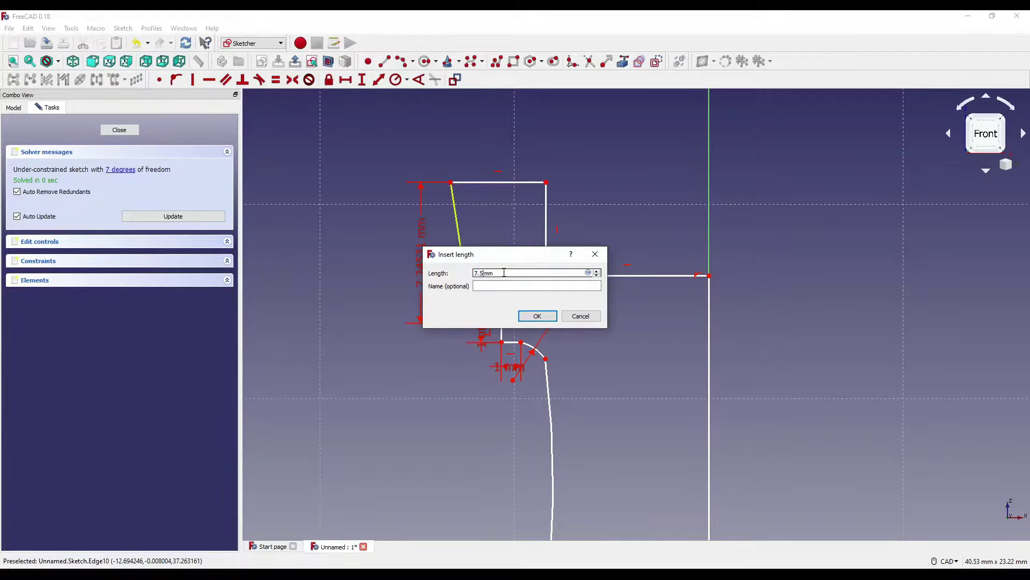
key("Return")
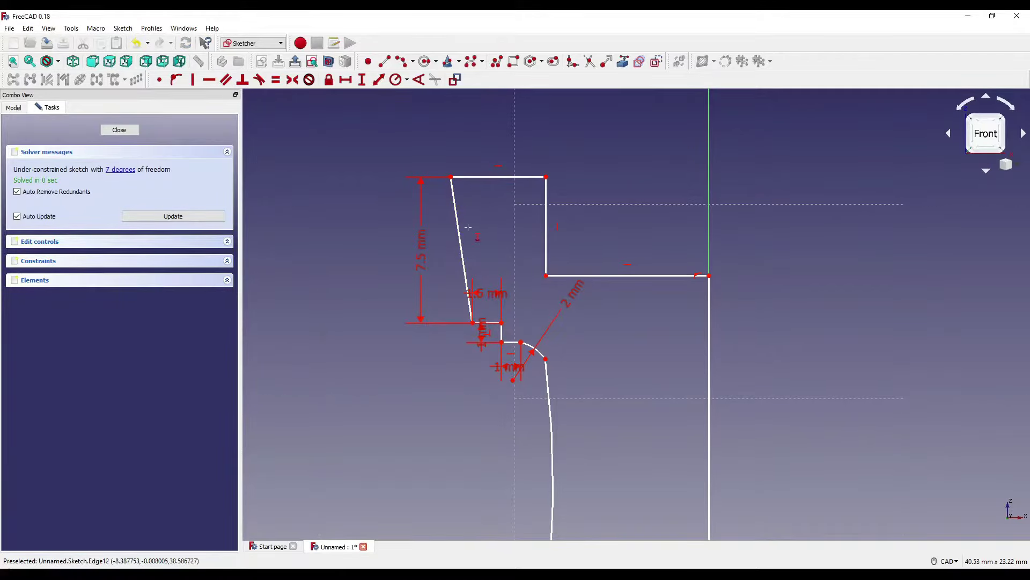
- Set the length of the inner vertical line beneath the top edge to 5 mm
left_click(546, 236)
type("5")
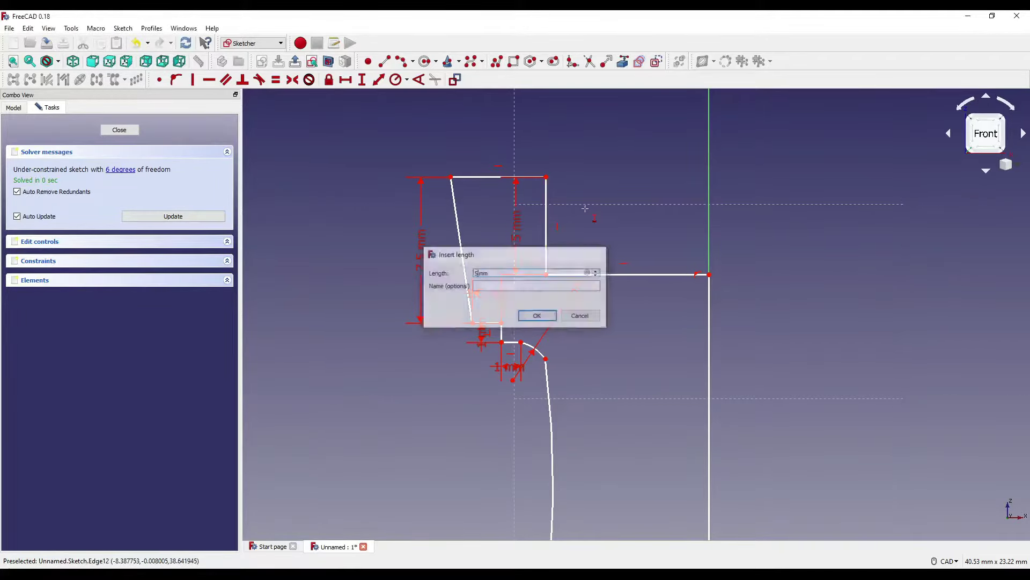
key("Return")
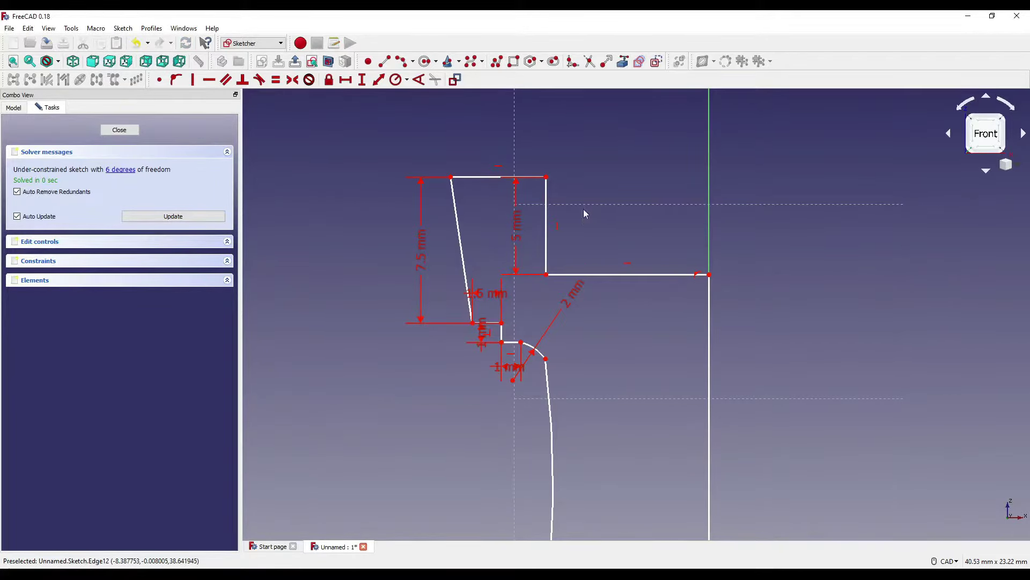
- Make the long outer arc tangent to the 2 mm radius arc at their shared endpoint
middle_click_drag(603, 214, 598, 194)
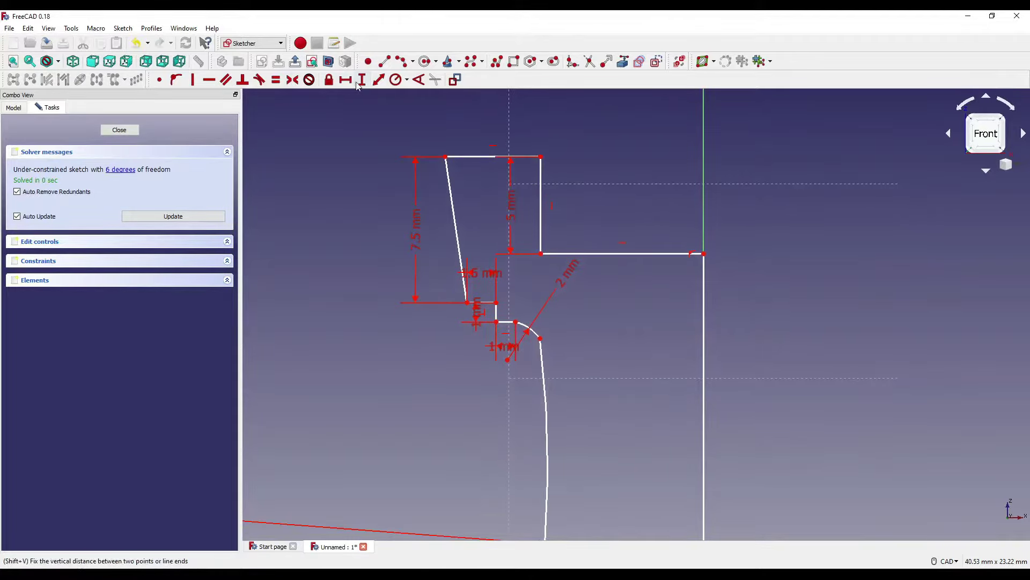
scroll(531, 362, "up", 4)
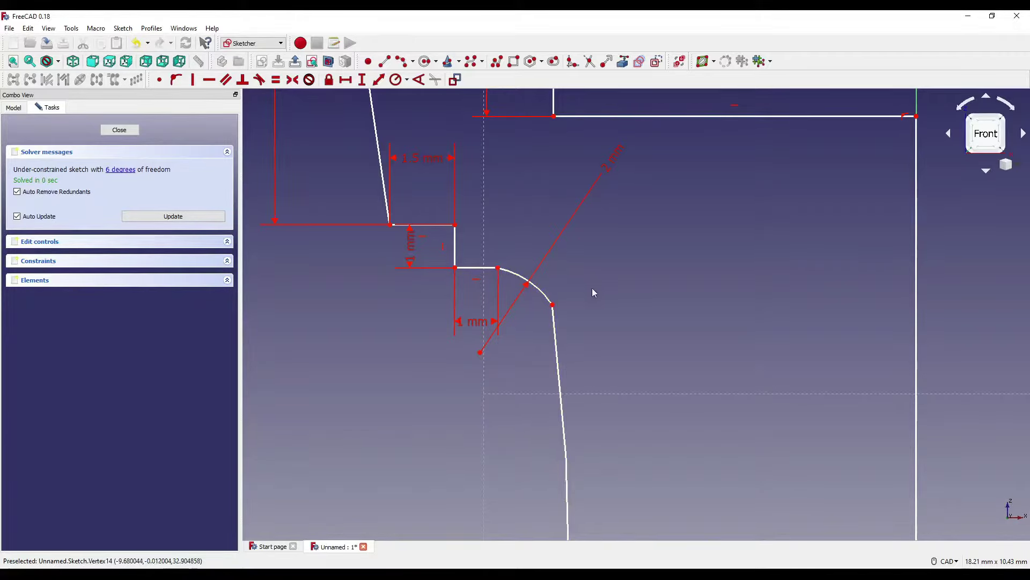
middle_click_drag(591, 288, 579, 250)
left_click(543, 320)
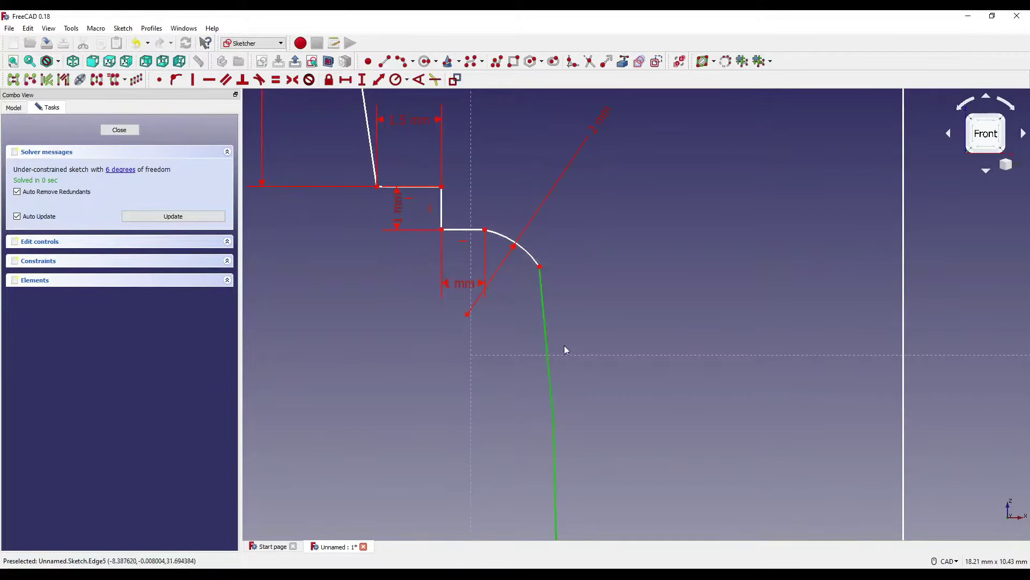
scroll(565, 345, "down", 5)
scroll(558, 263, "up", 5)
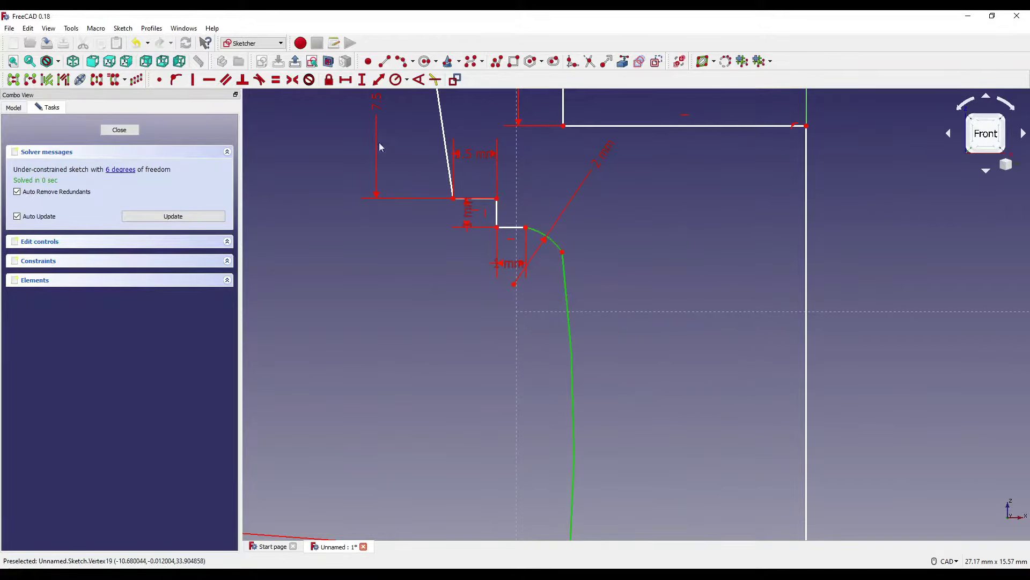
left_click(260, 81)
left_click(634, 311)
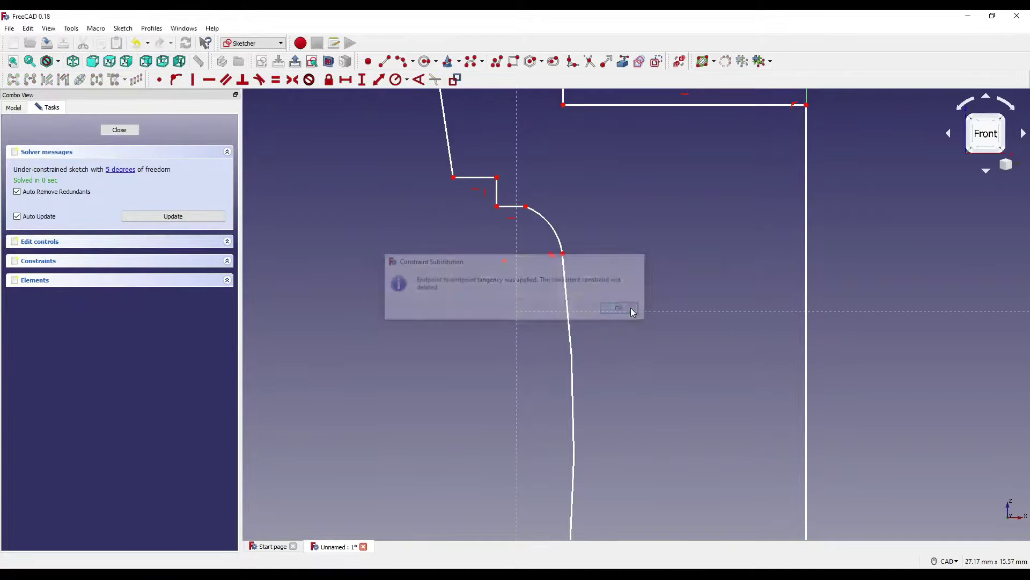
- Make the 2 mm radius arc tangent to the lower horizontal step line
scroll(558, 236, "up", 5)
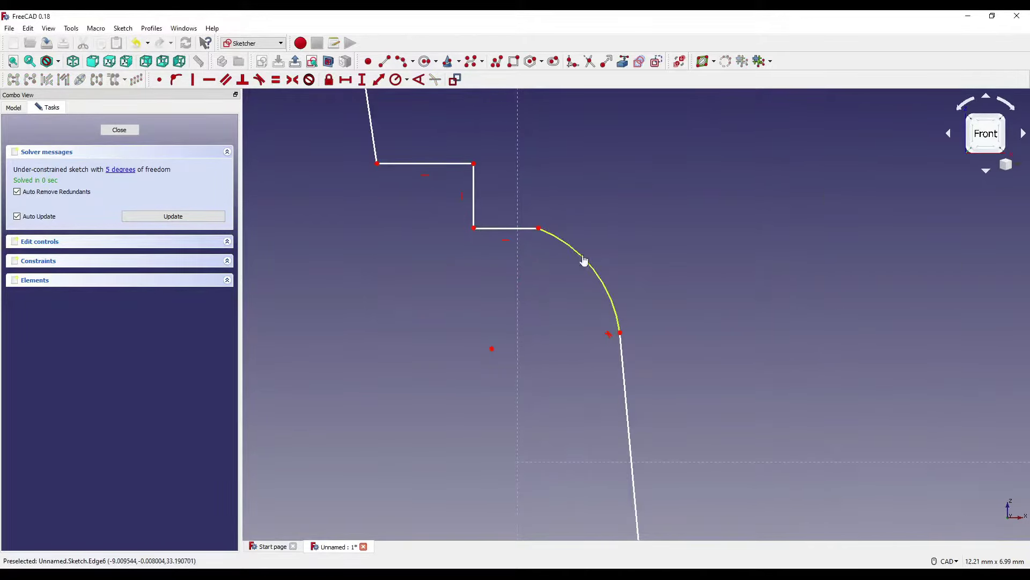
left_click(584, 260)
left_click(506, 229)
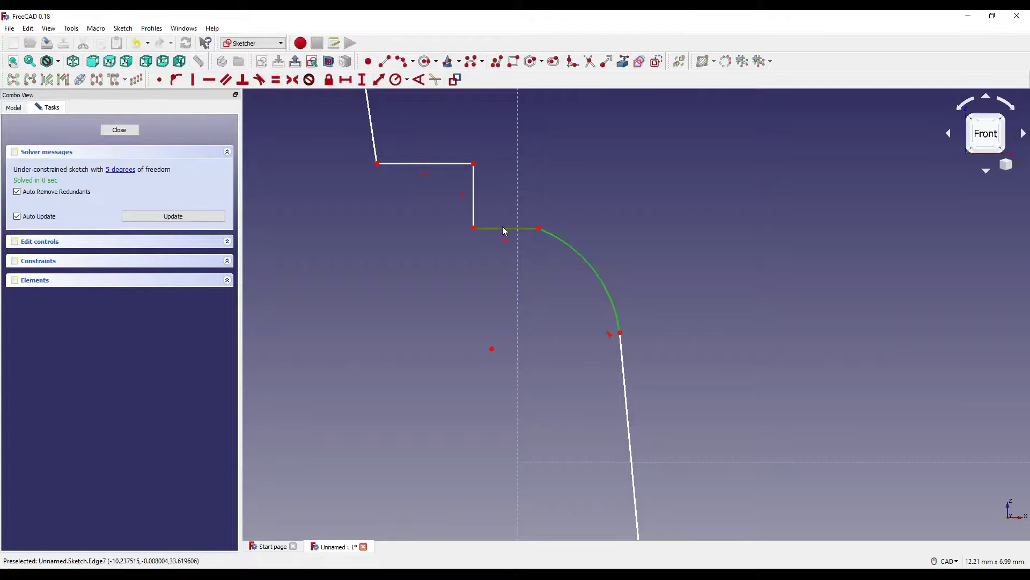
left_click(258, 82)
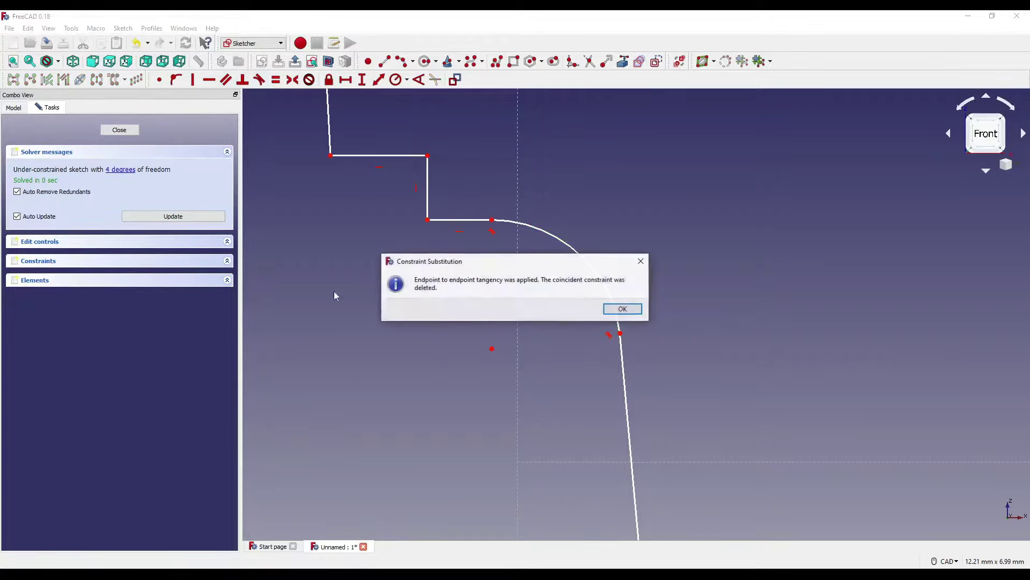
left_click(620, 308)
- Constrain the horizontal line between the inner vertical line and the vertical axis to 7 mm
scroll(530, 283, "down", 4)
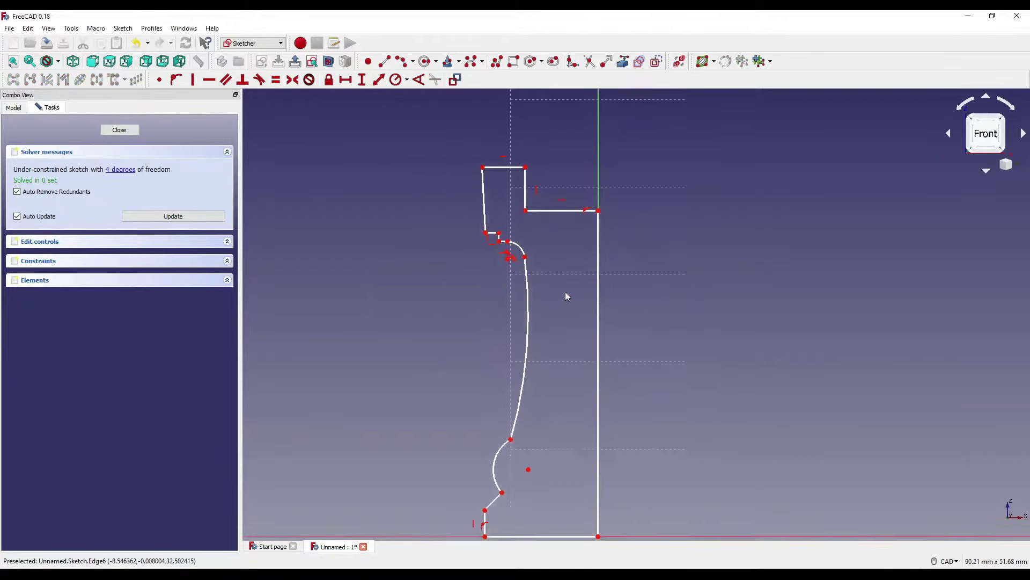
scroll(565, 291, "up", 4)
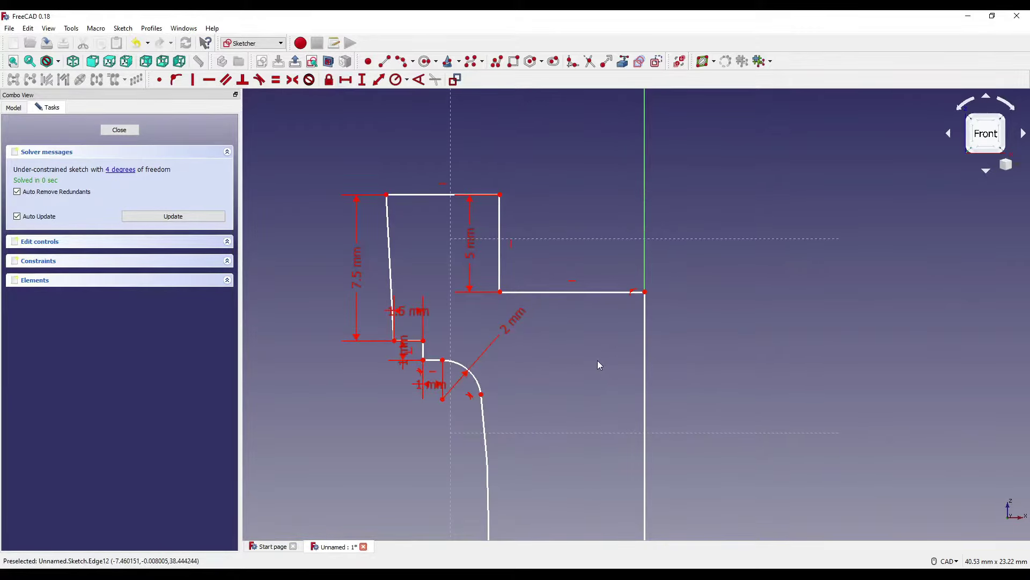
left_click(549, 292)
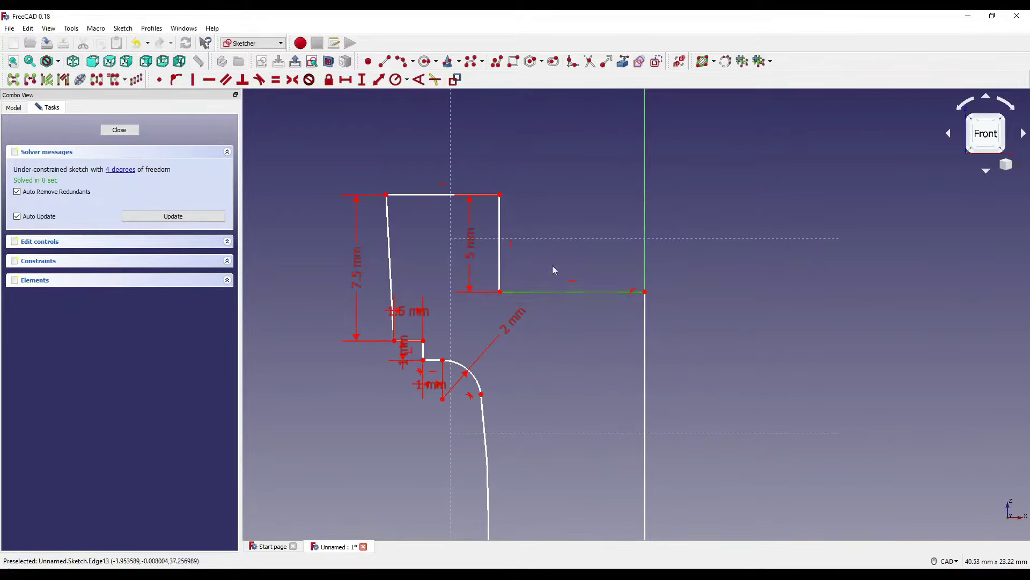
left_click(345, 79)
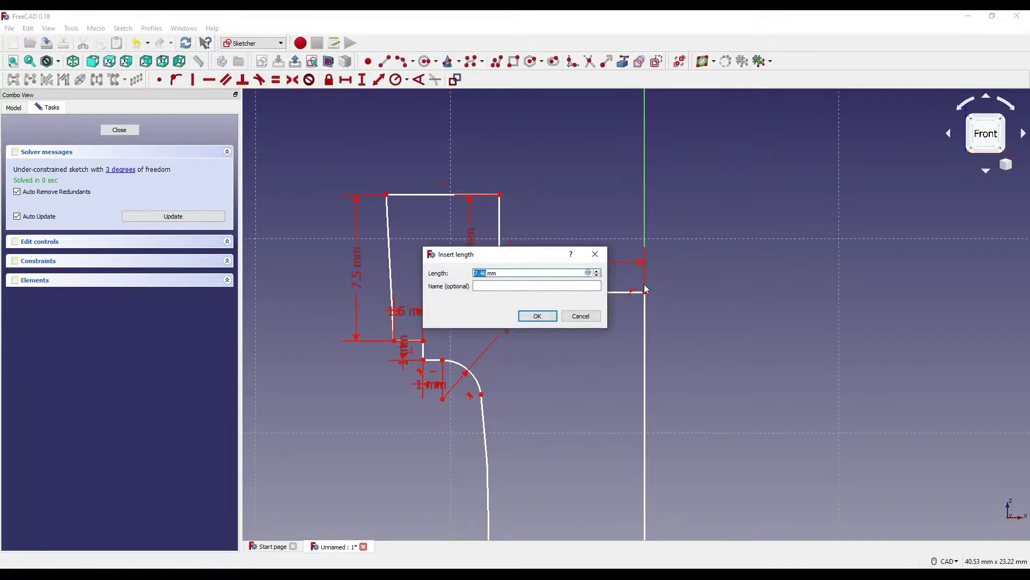
type("7")
key("Return")
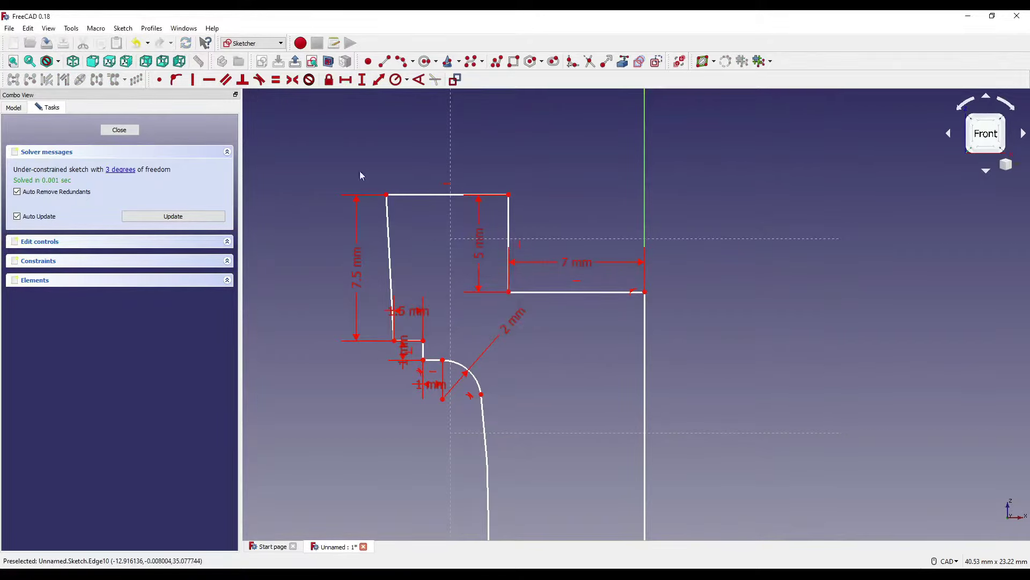
- Set the horizontal distance from the slanted outer line's lower end to the origin to 10 mm
left_click(345, 79)
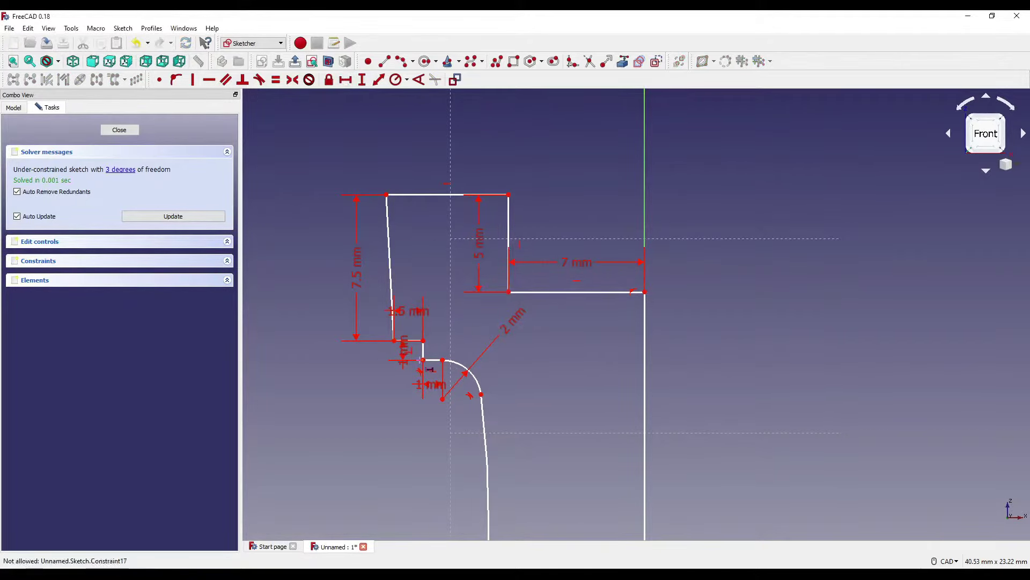
left_click(394, 341)
scroll(464, 208, "down", 6)
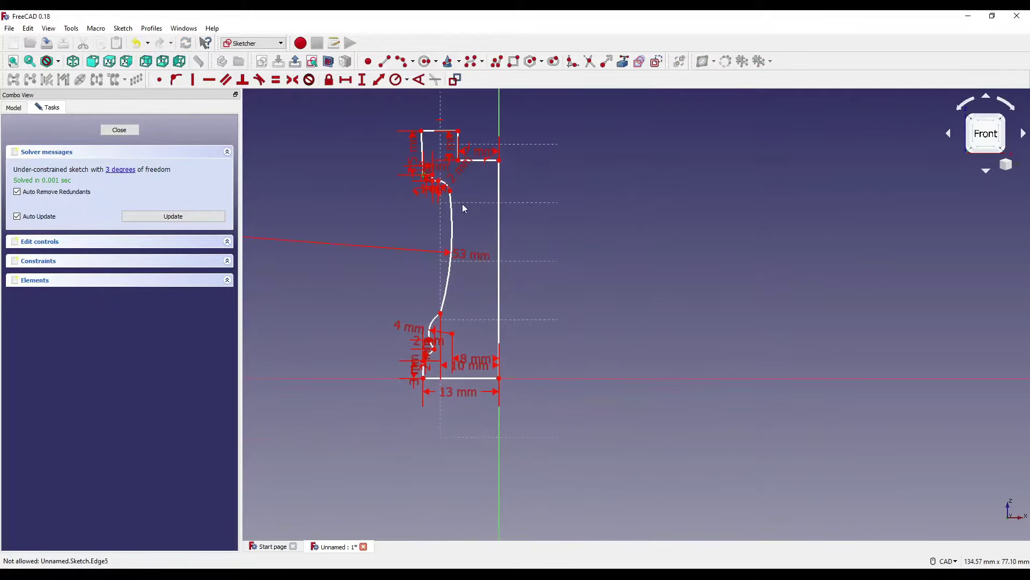
left_click(499, 378)
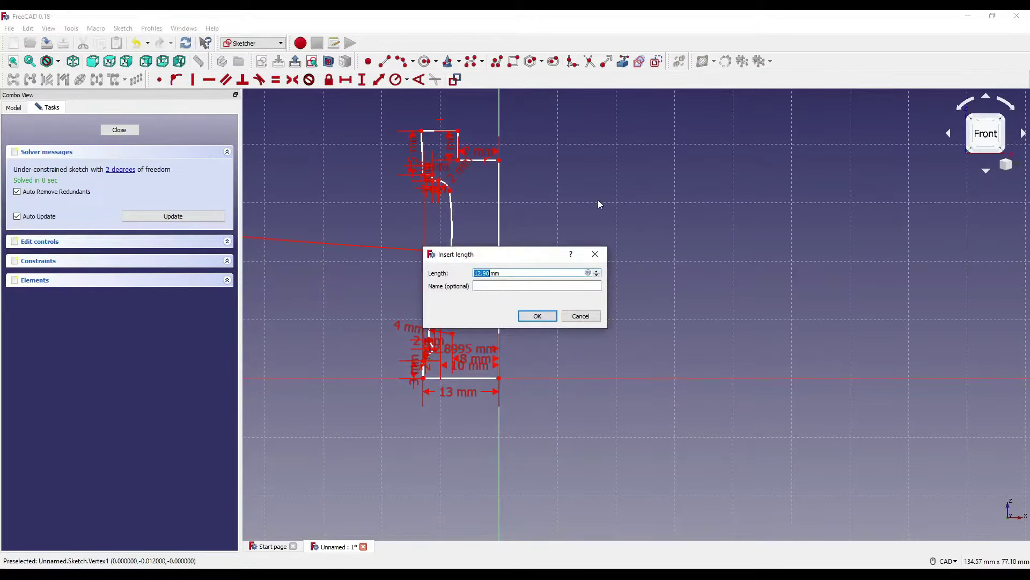
type("10")
key("Return")
- Set the horizontal distance from the slanted outer line's upper end to the origin to 11 mm
scroll(485, 171, "up", 8)
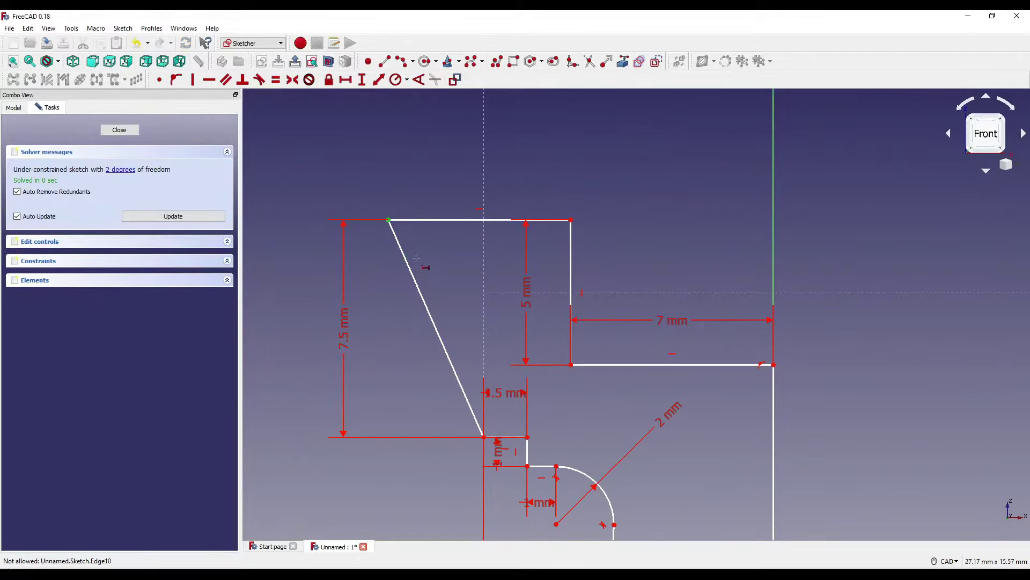
scroll(416, 258, "down", 6)
left_click(566, 511)
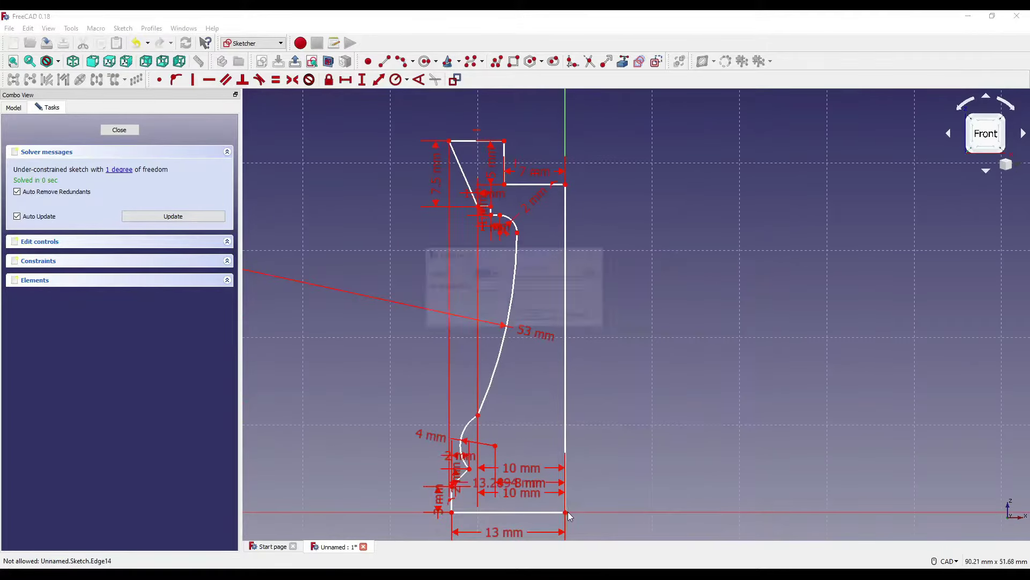
type("11")
key("Return")
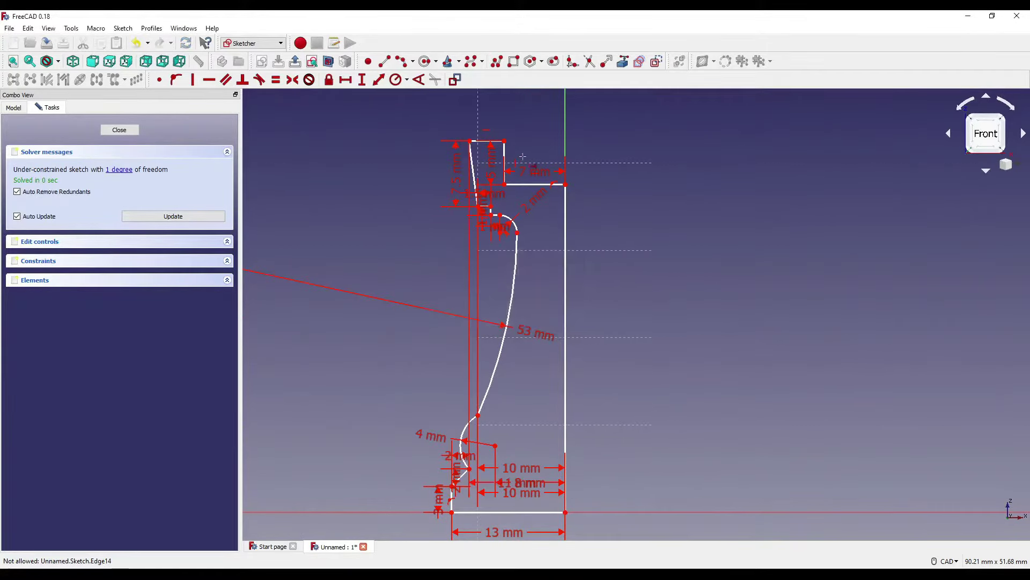
- Set the vertical distance from the profile's upper outer corner to the origin to 46 mm
left_click(362, 80)
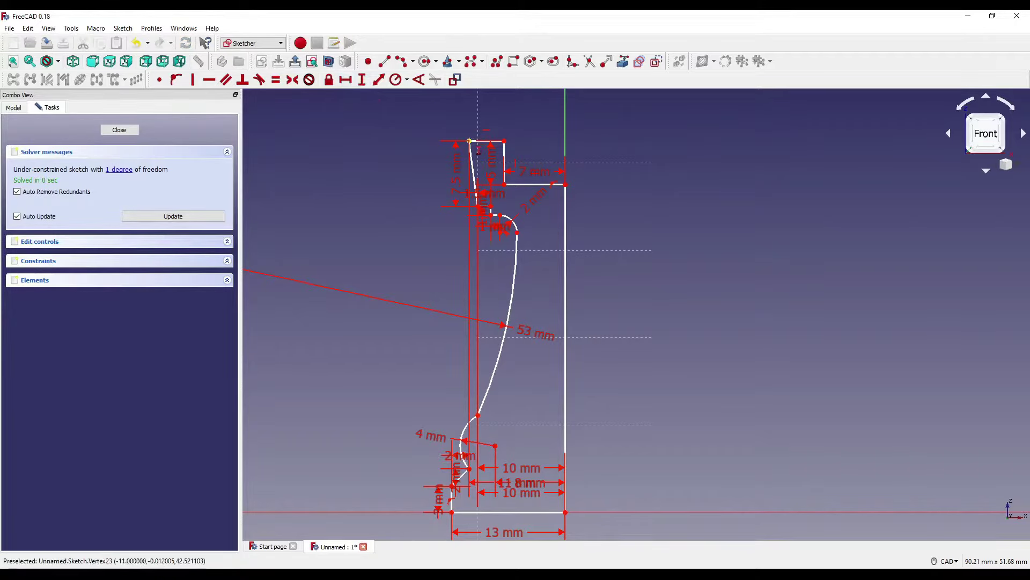
left_click(470, 141)
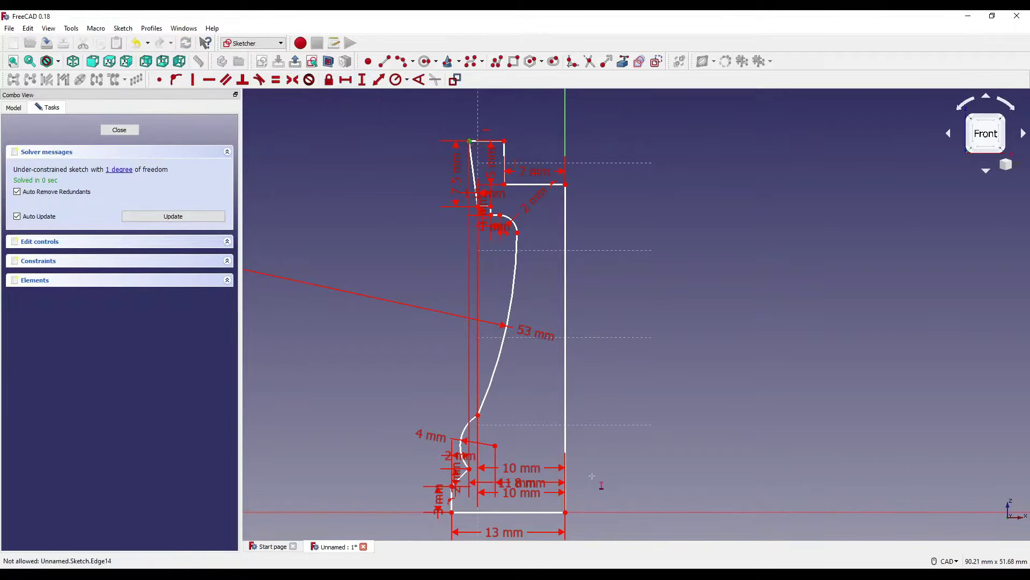
left_click(566, 513)
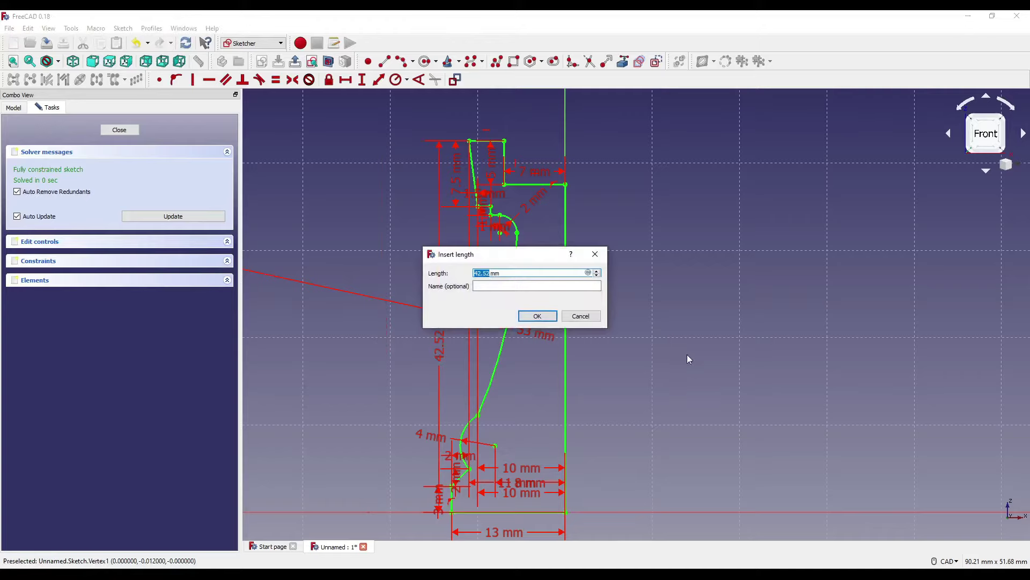
type("46")
key("Return")
- Close the sketch and revolve the profile 360° around the Base Z axis
scroll(633, 356, "down", 4)
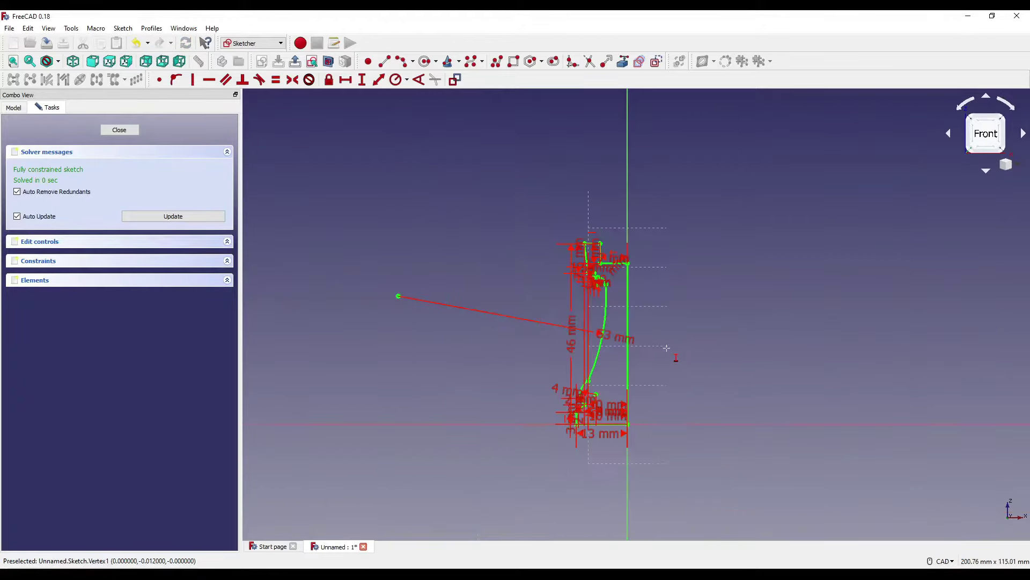
middle_click_drag(596, 276, 587, 244)
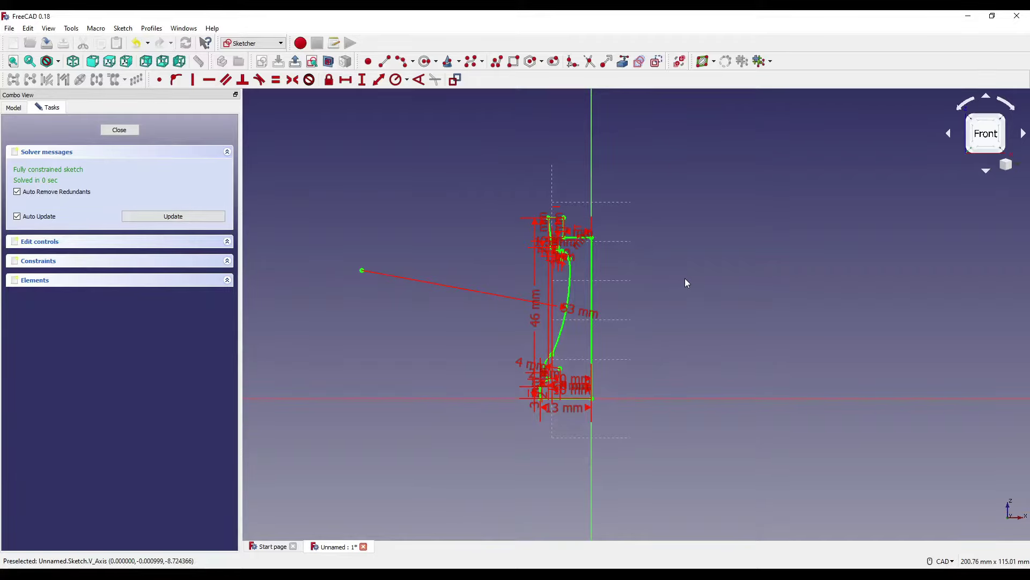
left_click(124, 129)
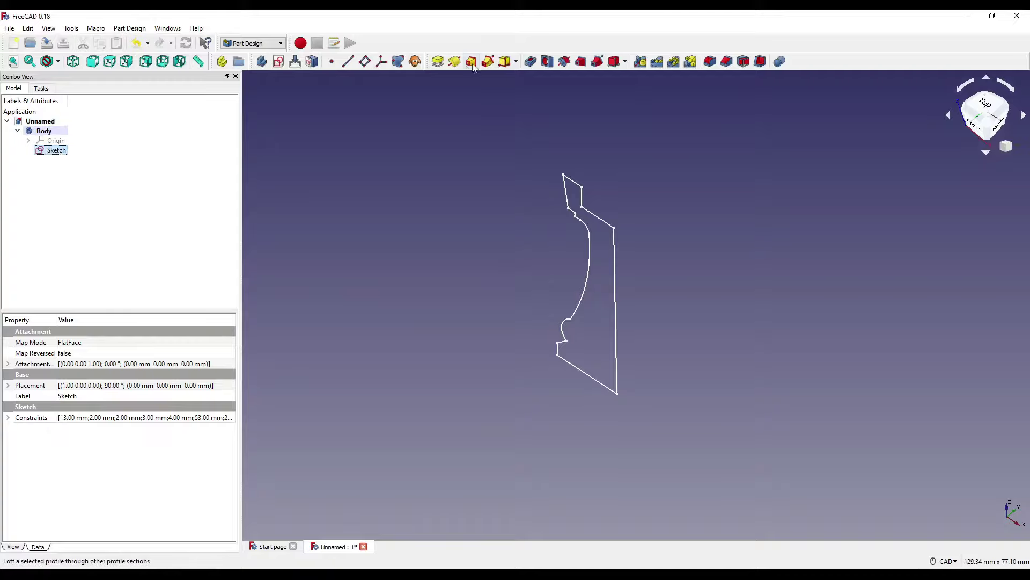
left_click(454, 62)
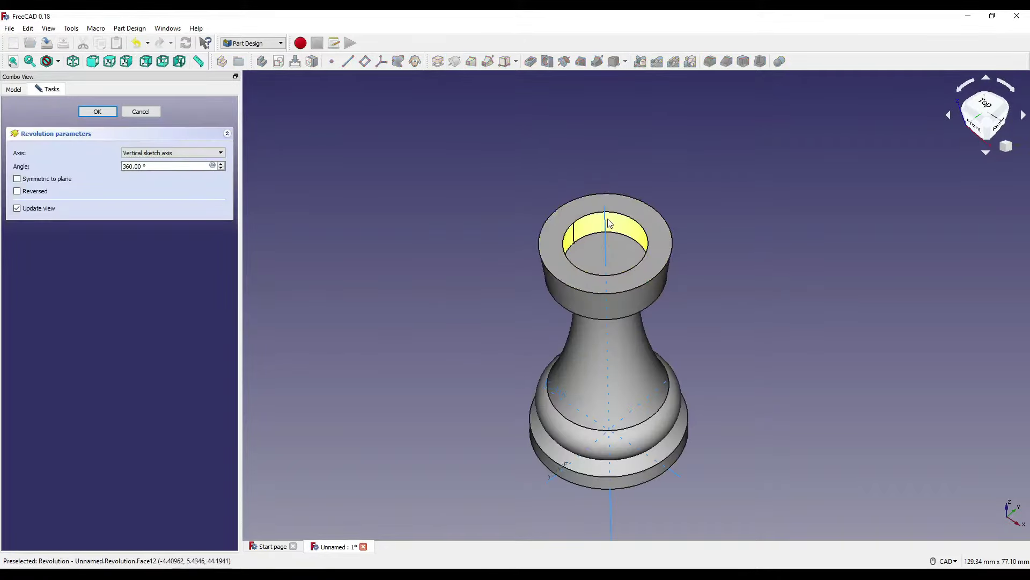
key("0")
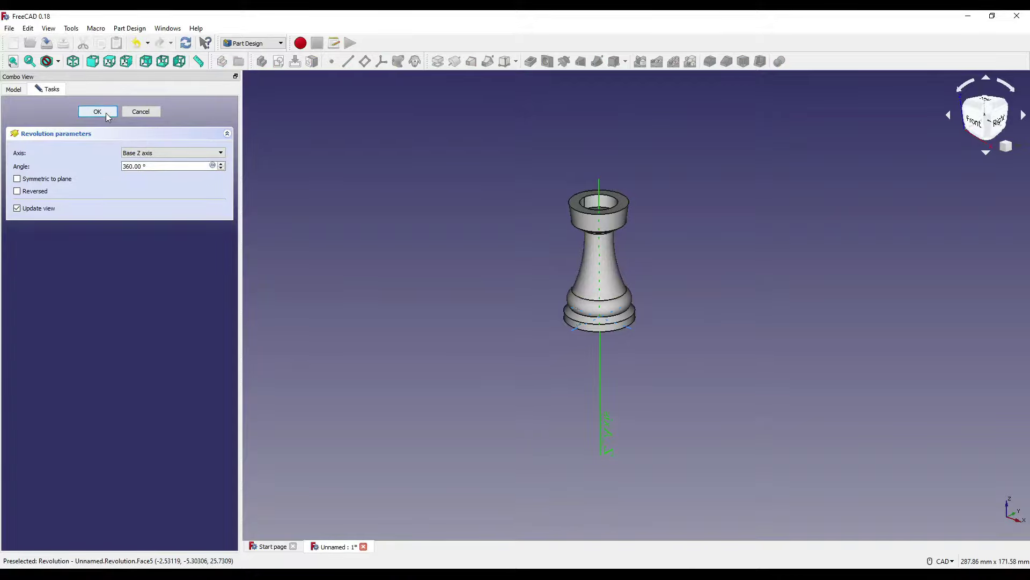
- Create a datum plane attached to the revolved body's bottom face with a roll offset of -90°
scroll(641, 220, "up", 2)
middle_click_drag(642, 258, 638, 339)
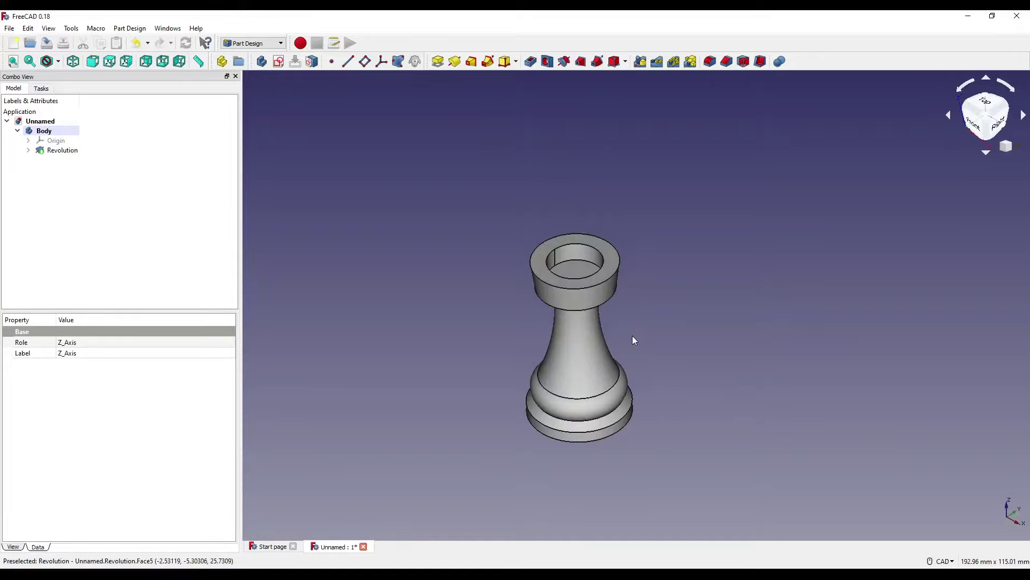
middle_click_drag(633, 341, 649, 179)
left_click(601, 253)
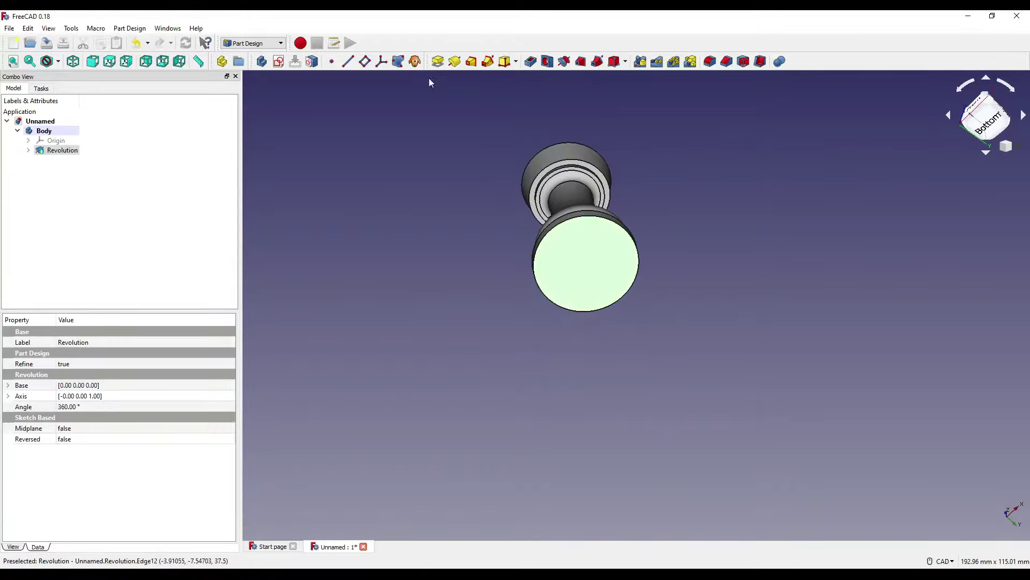
left_click(365, 62)
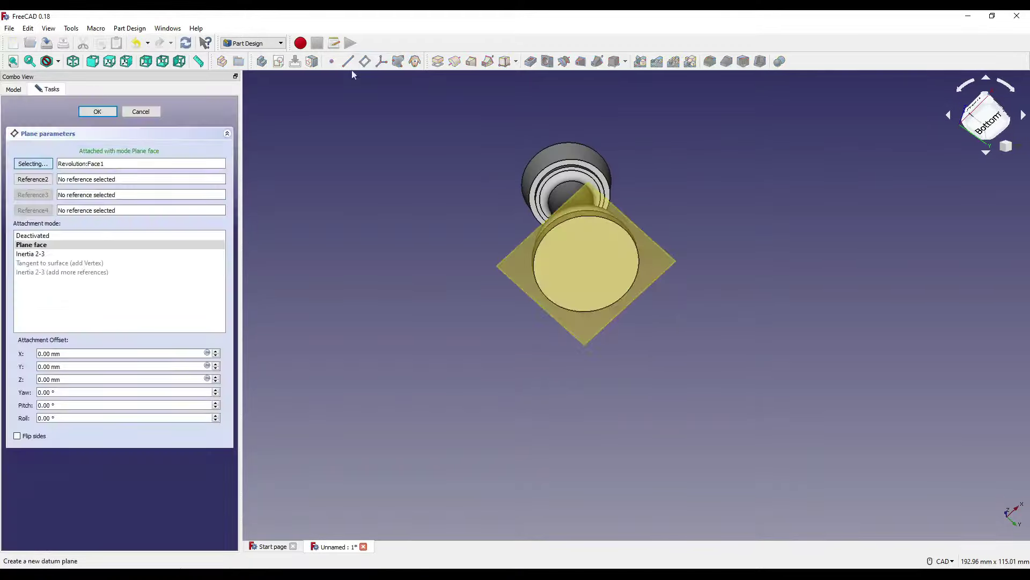
middle_click_drag(574, 198, 625, 230)
left_click(50, 418)
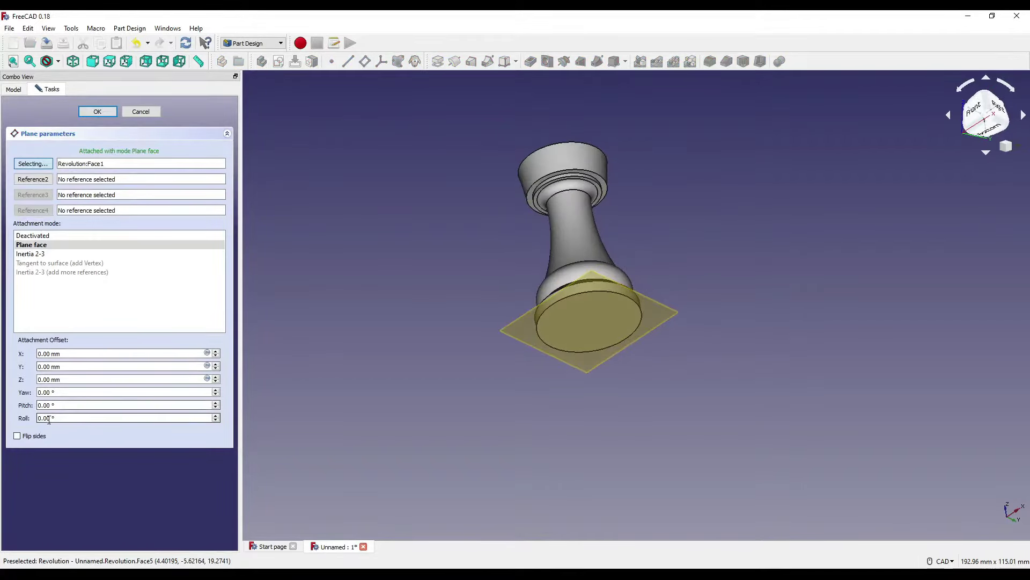
type("-")
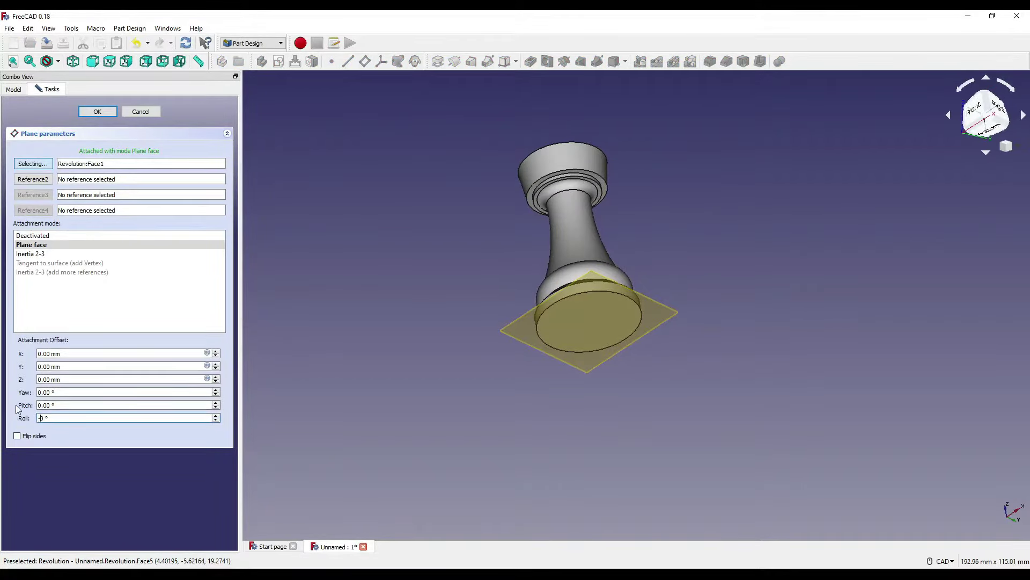
type("90")
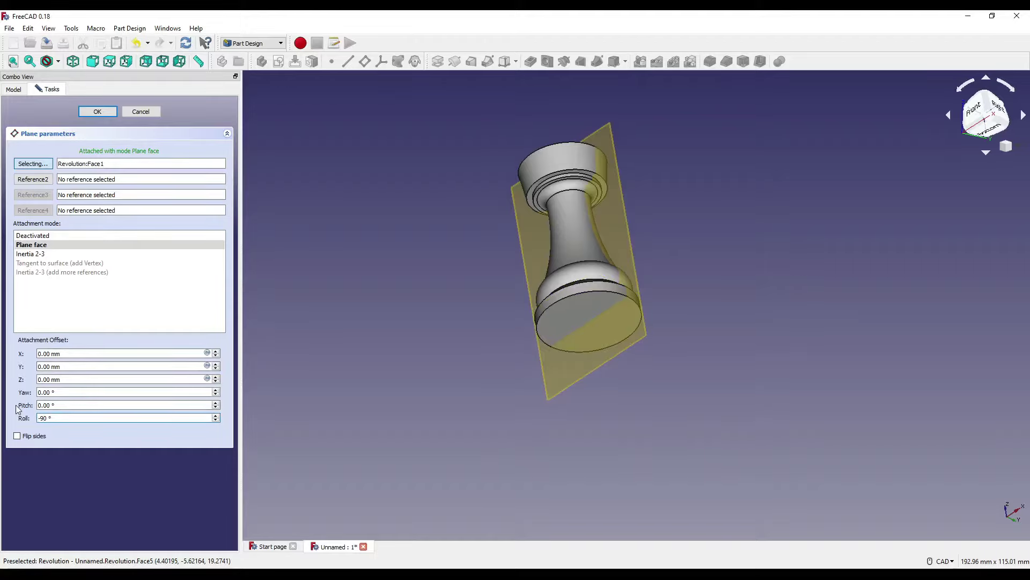
key("Return")
- Confirm the datum plane and start a new sketch on it
key("1")
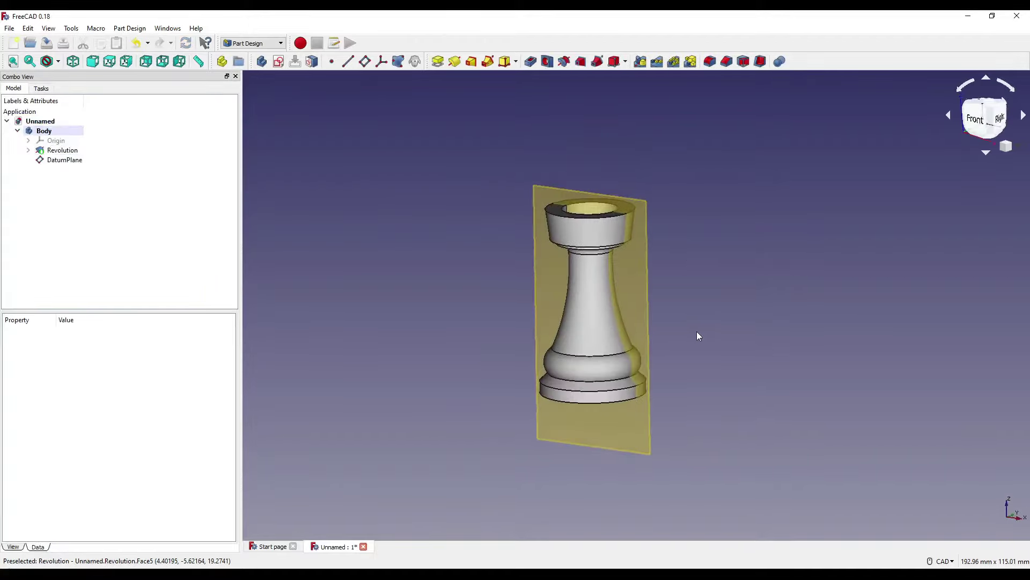
left_click(637, 263)
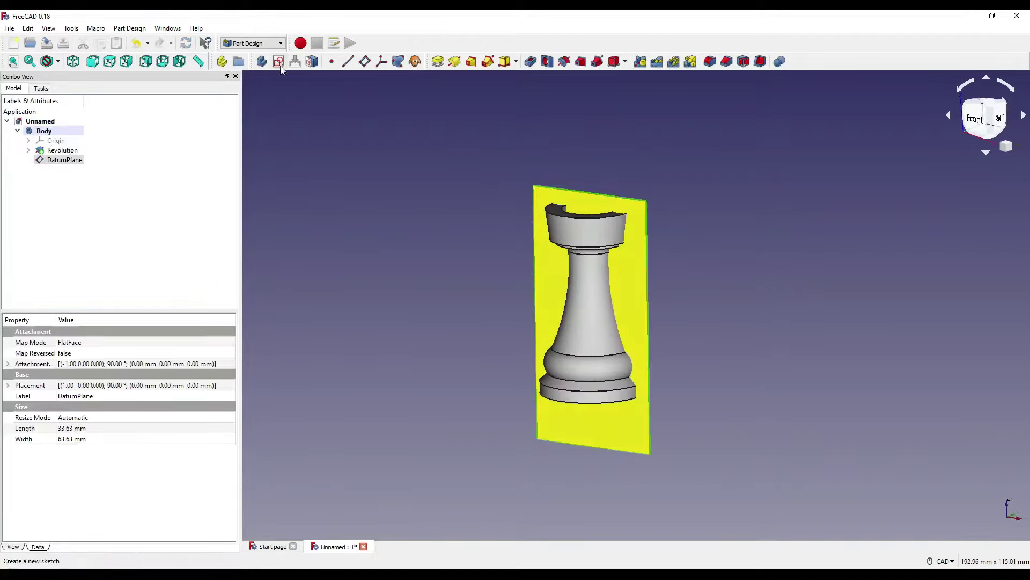
scroll(614, 208, "up", 5)
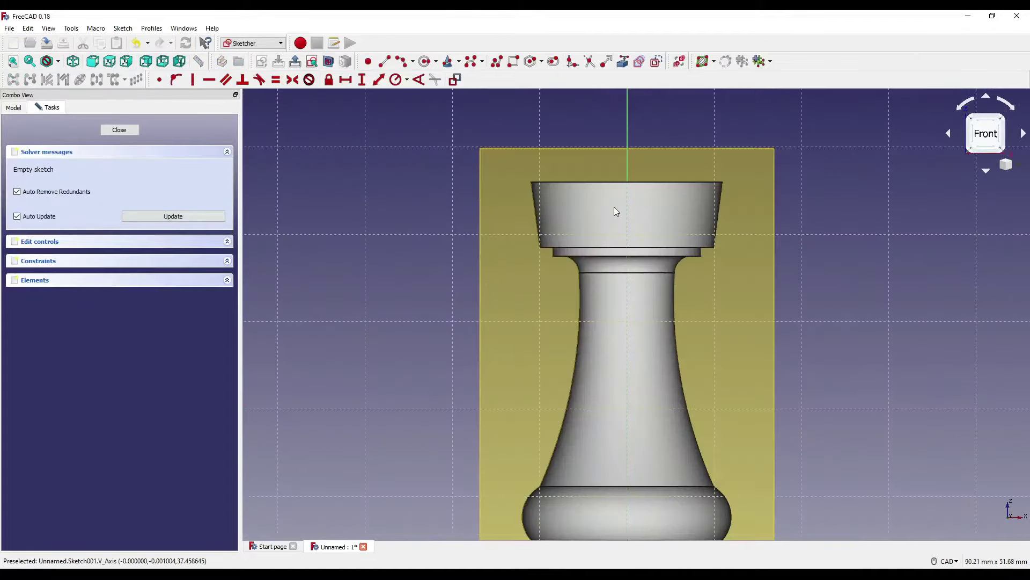
- Draw a circle centred on the vertical axis just above the rook's top edge and set its radius to 3 mm
left_click(425, 61)
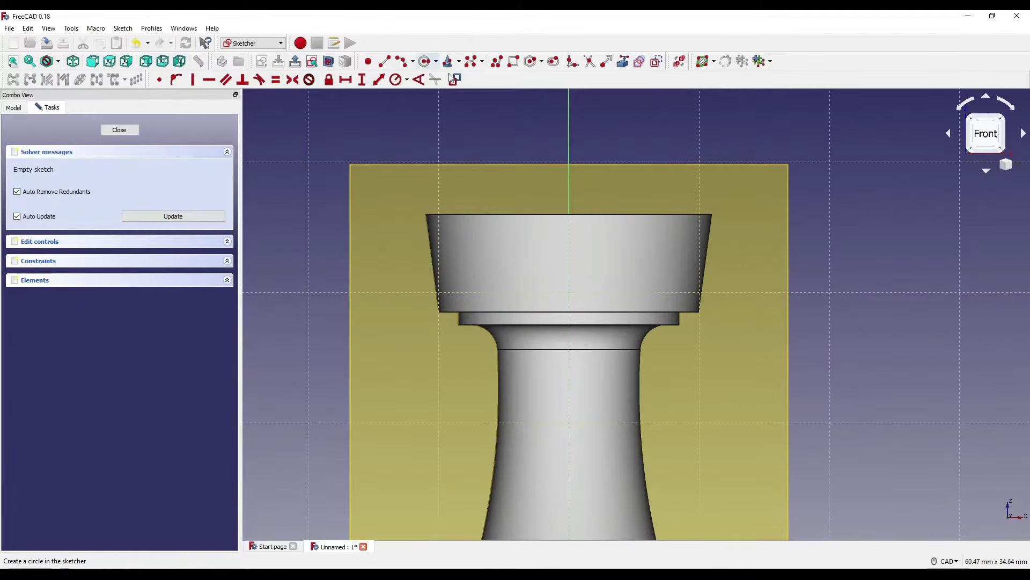
left_click(569, 191)
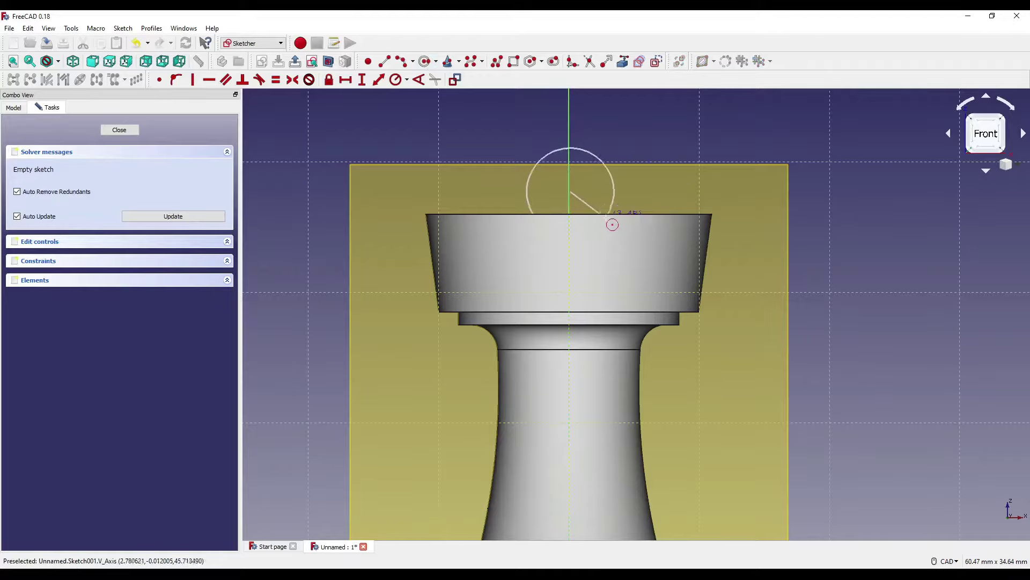
left_click(611, 212)
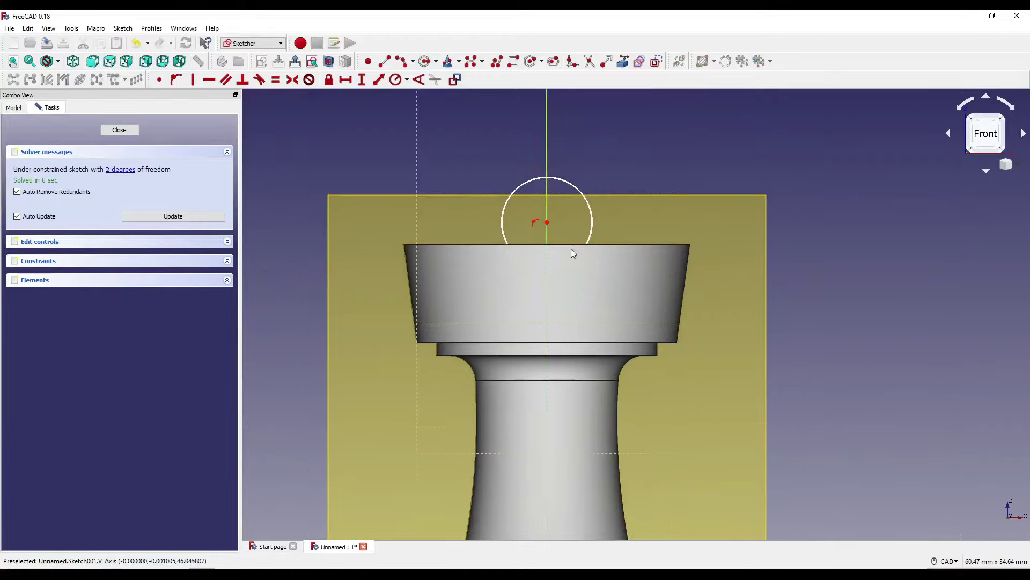
left_click(573, 186)
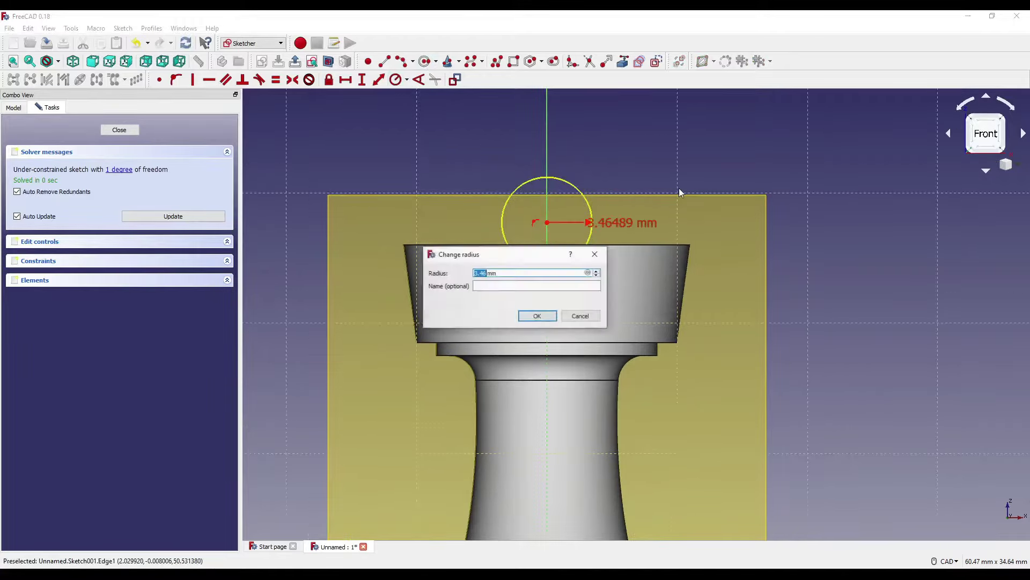
type("3")
key("Return")
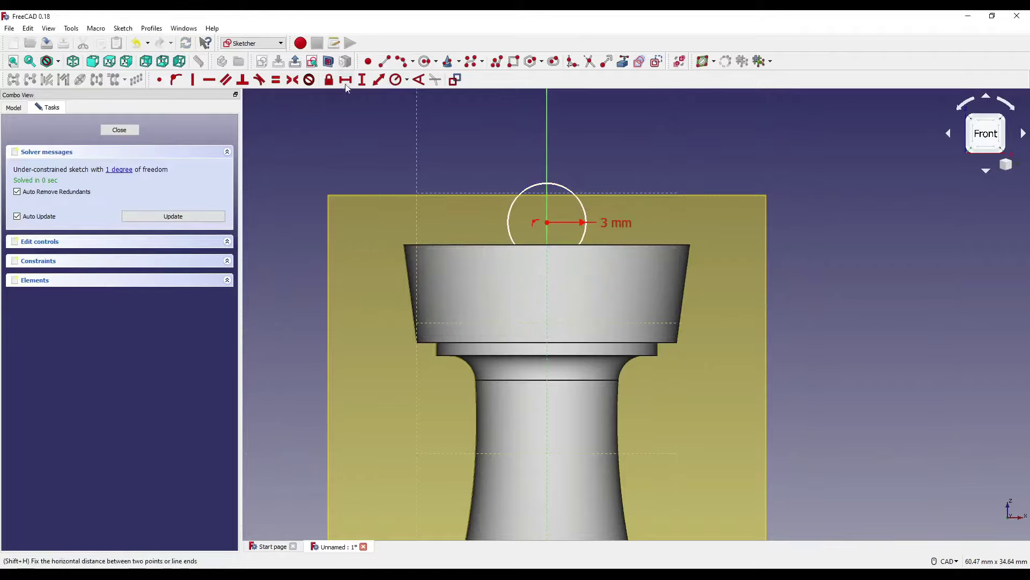
- Set the vertical distance from the circle's centre to the origin to 46 mm
left_click(546, 222)
scroll(568, 339, "down", 4)
middle_click_drag(567, 340, 537, 209)
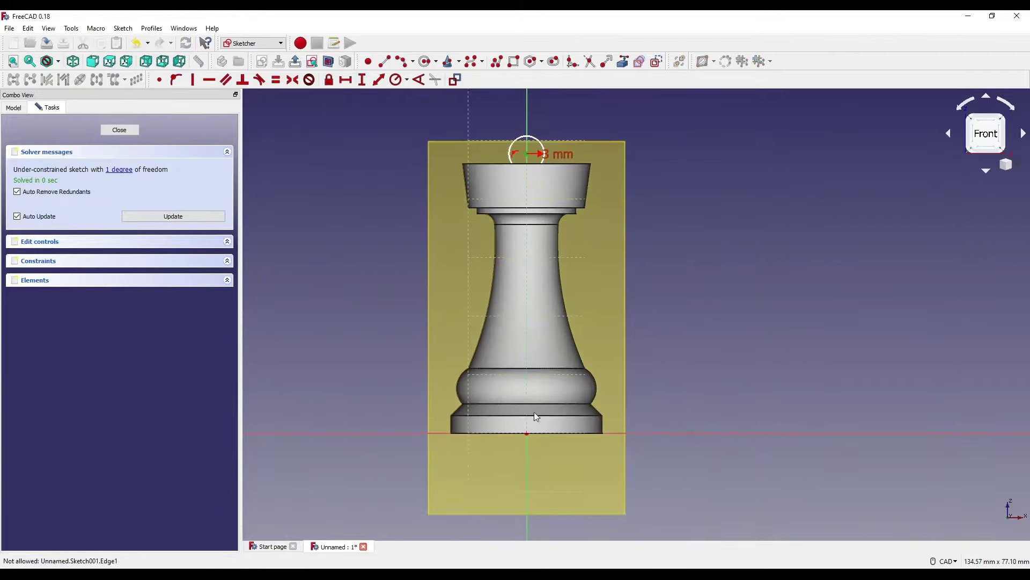
left_click(526, 154)
left_click(526, 431)
type("46")
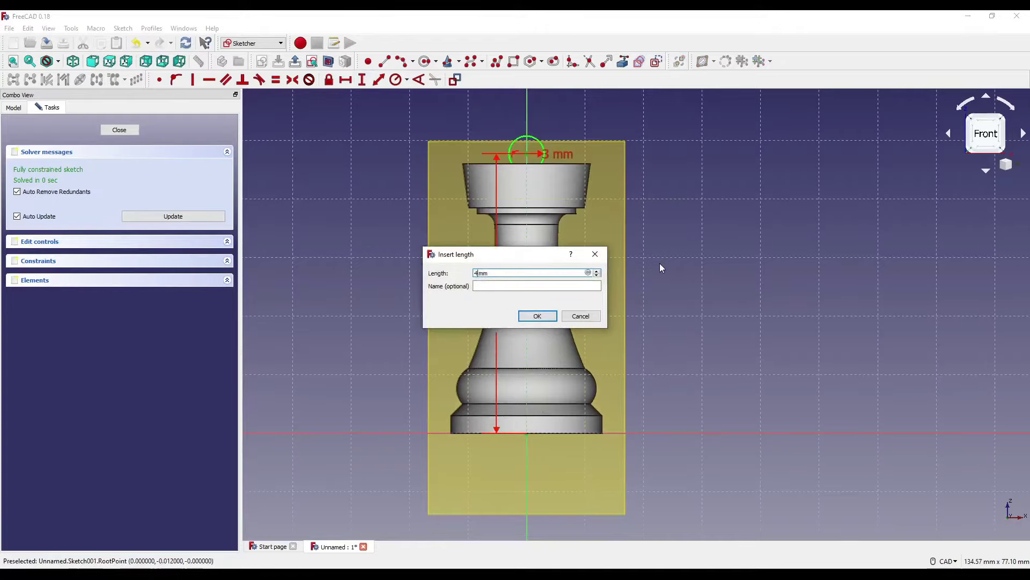
key("Return")
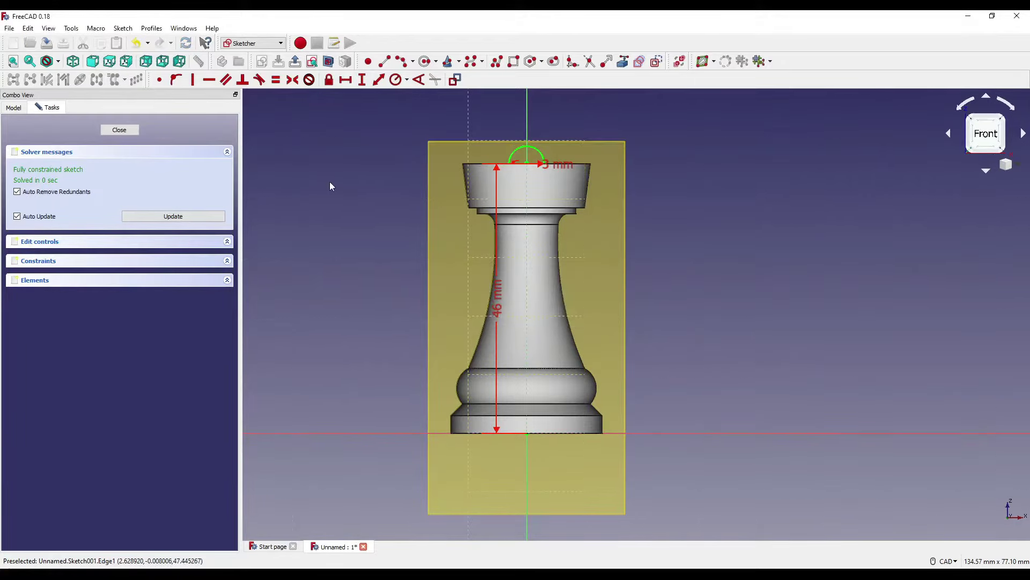
- Close the sketch and cut the circle into the rook's rim with a Through all pocket
left_click(113, 134)
scroll(583, 175, "up", 5)
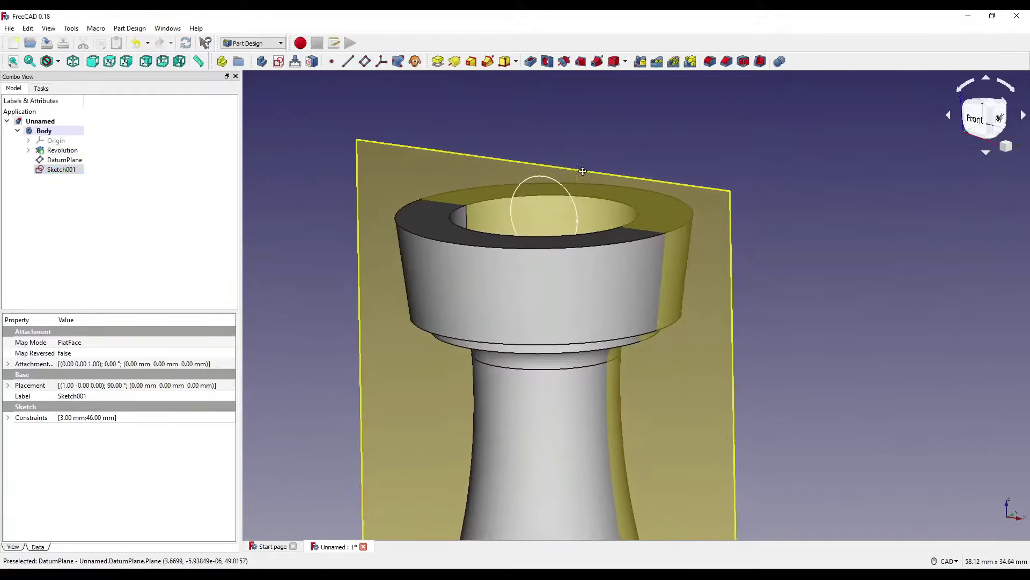
left_click(530, 61)
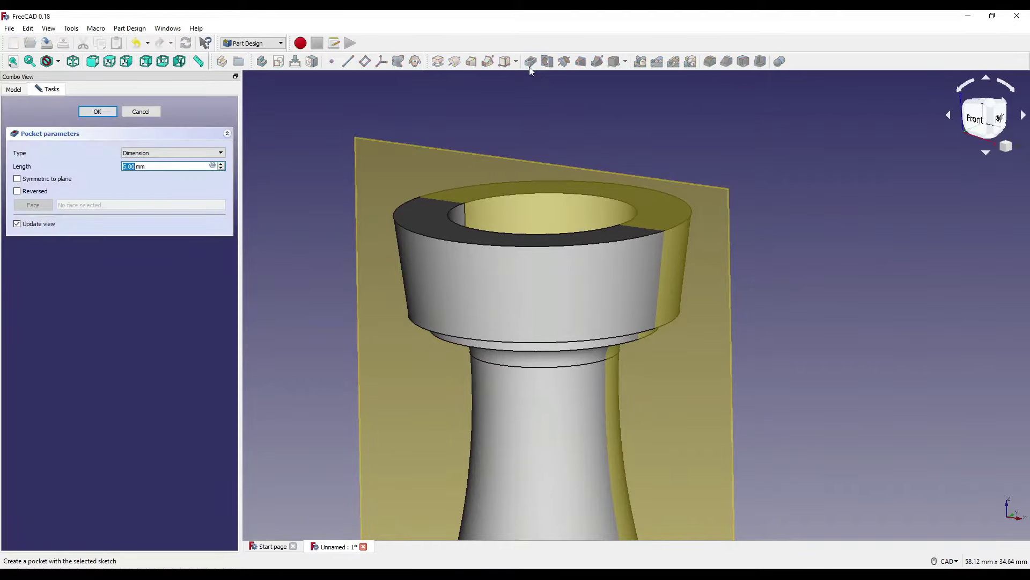
left_click(159, 153)
left_click(131, 159)
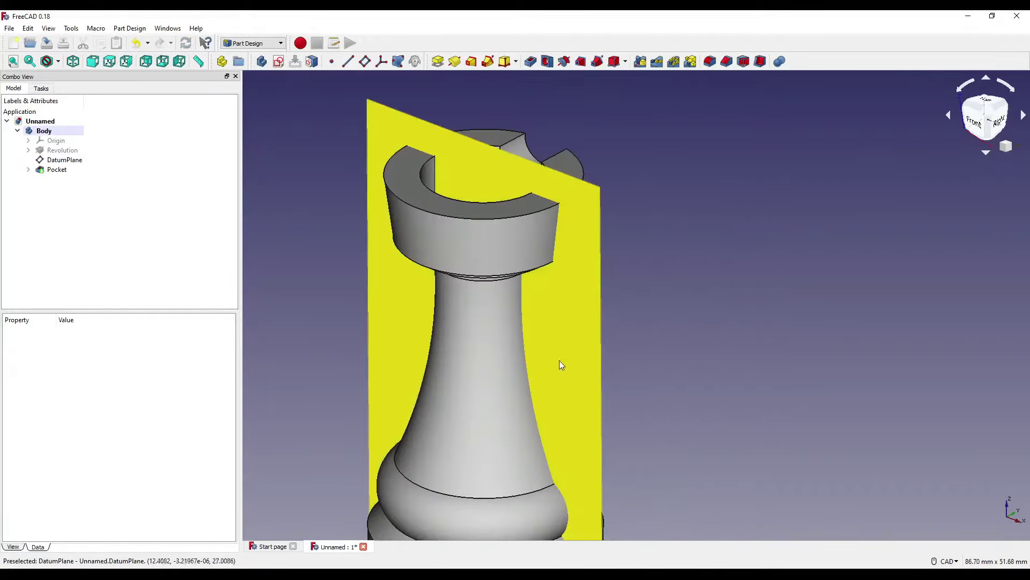
- Hide the datum plane
left_click(551, 337)
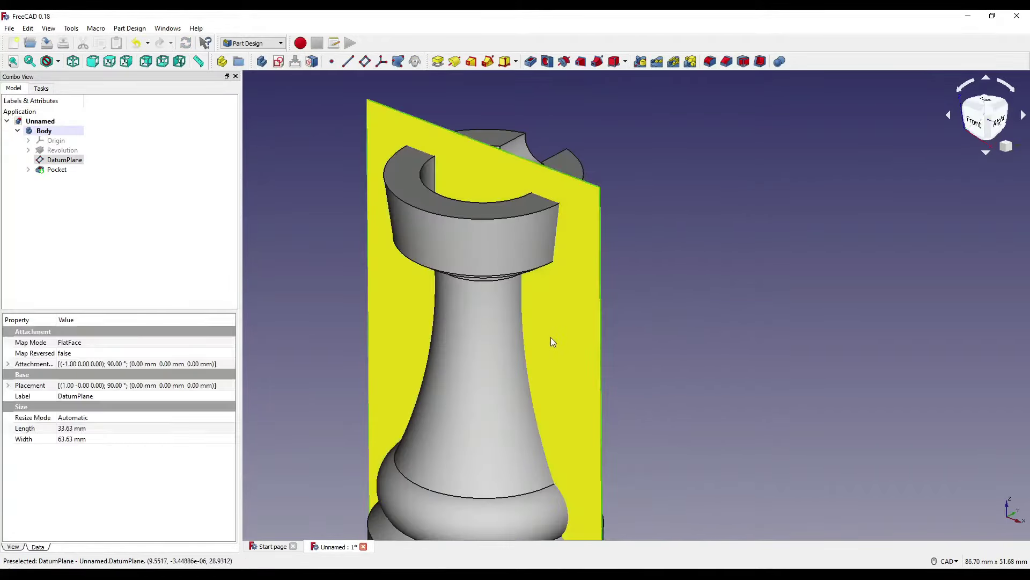
key("space")
middle_click_drag(561, 278, 597, 320)
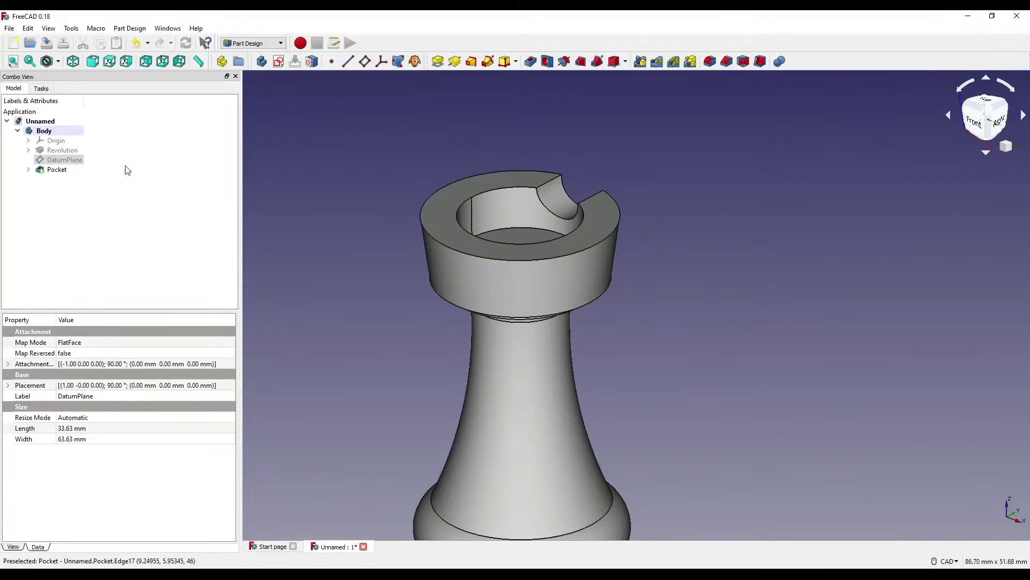
- Create a polar pattern of the pocket with 5 occurrences over 360° around the Base Z axis
left_click(59, 171)
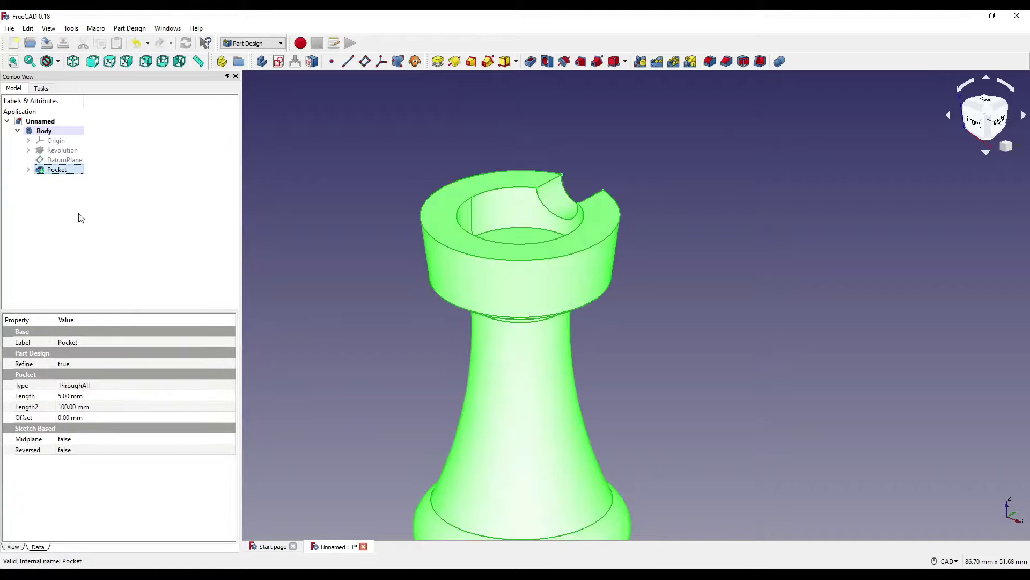
left_click(674, 61)
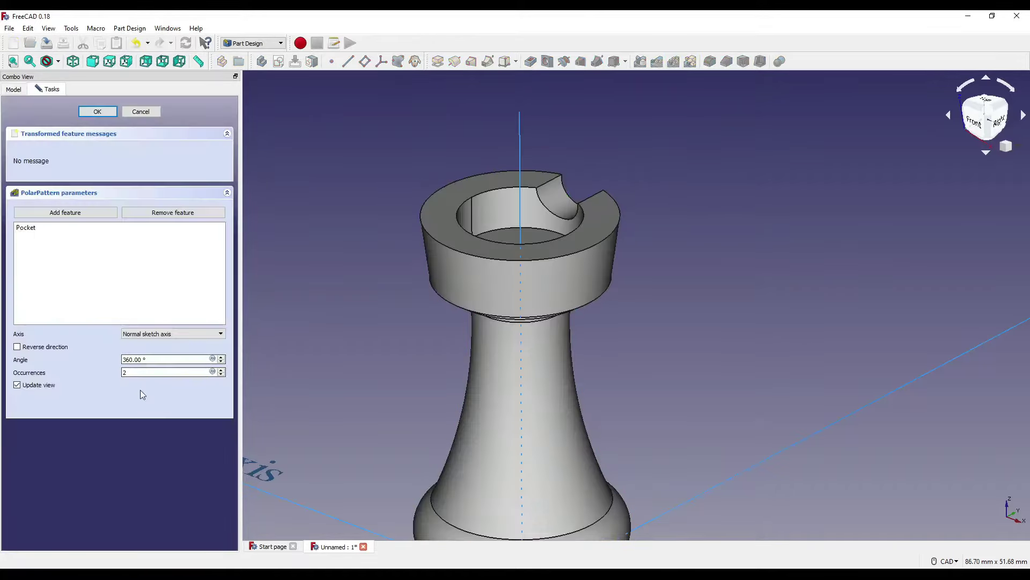
type("5")
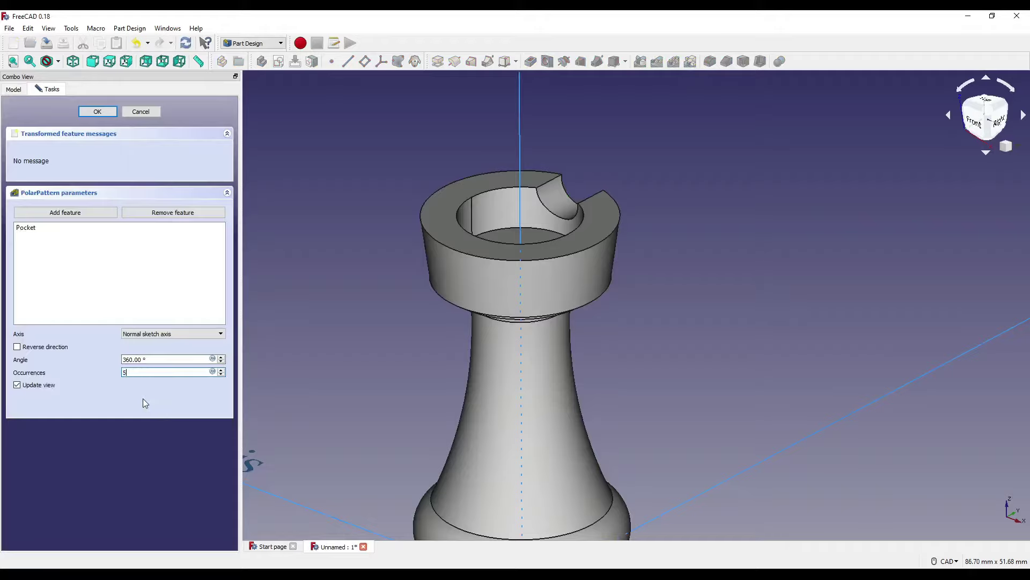
left_click(515, 138)
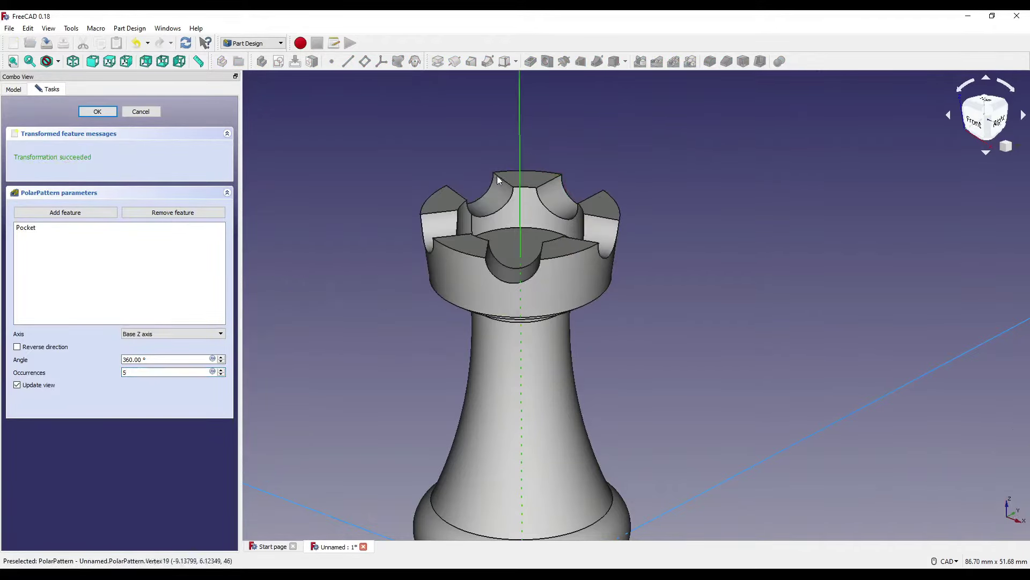
scroll(539, 274, "down", 4)
middle_click_drag(552, 288, 584, 275)
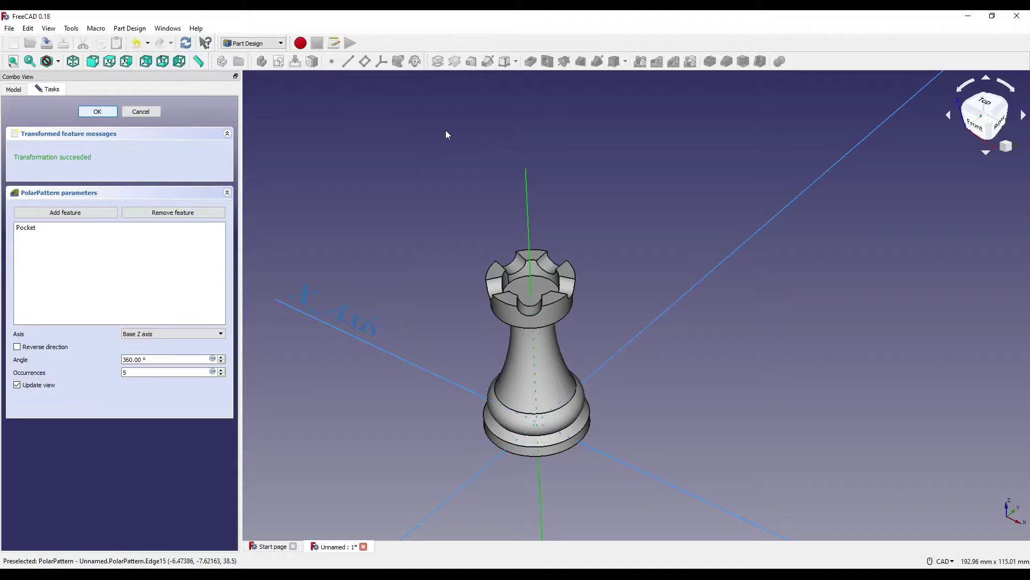
middle_click_drag(603, 275, 636, 417)
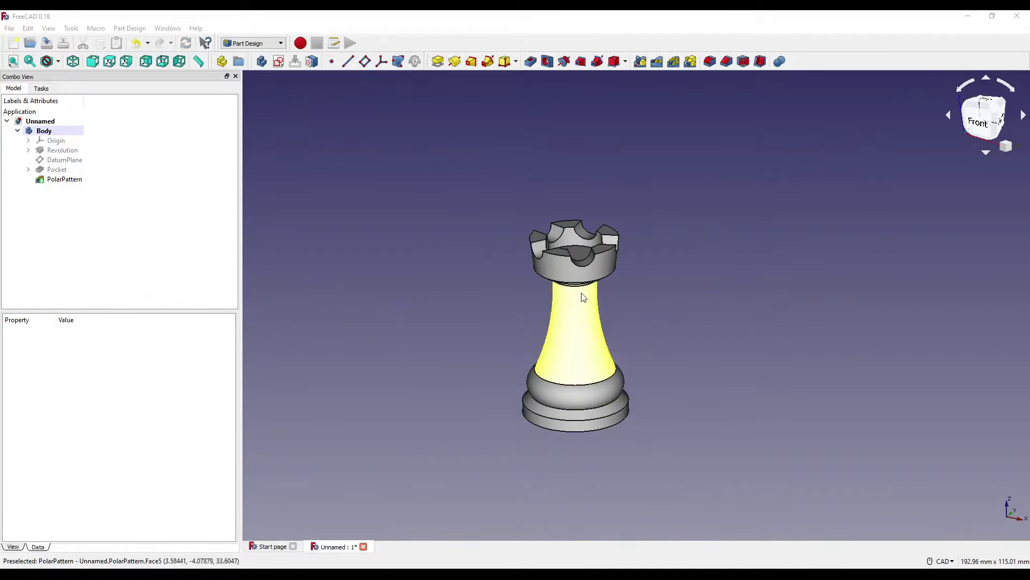
- Make the rook body semi-transparent through its appearance settings
middle_click_drag(732, 293, 719, 277)
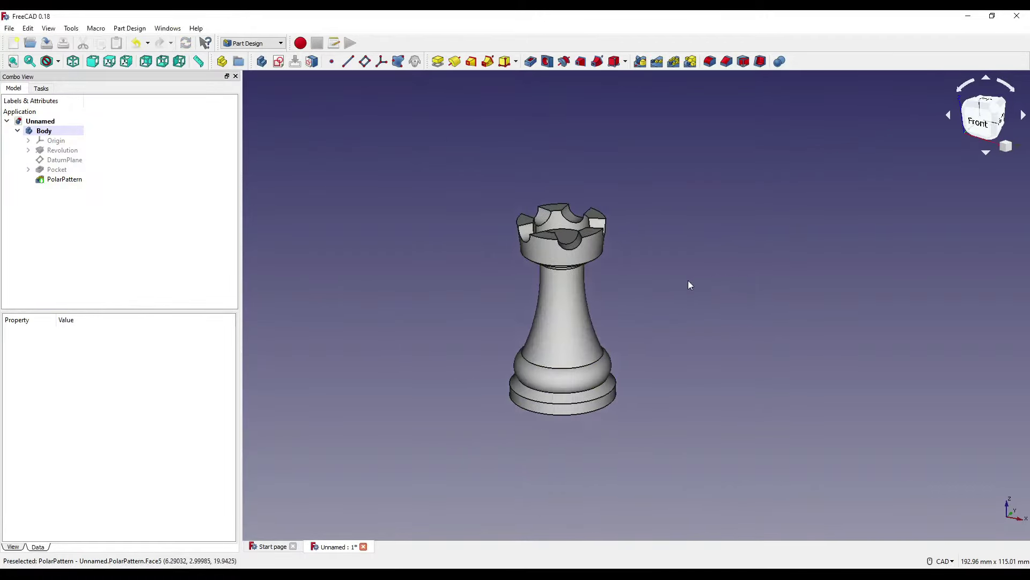
right_click(44, 132)
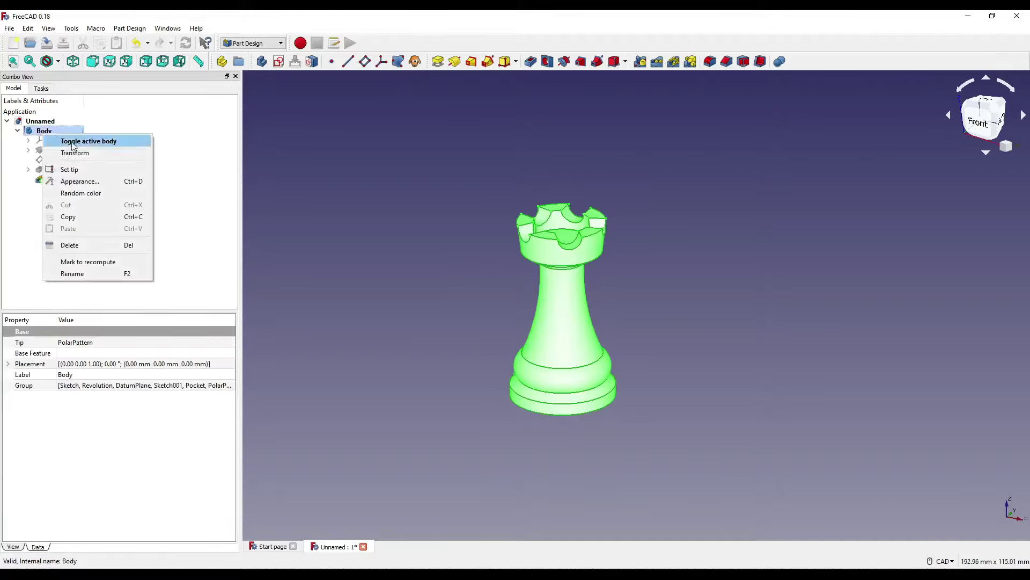
left_click(63, 181)
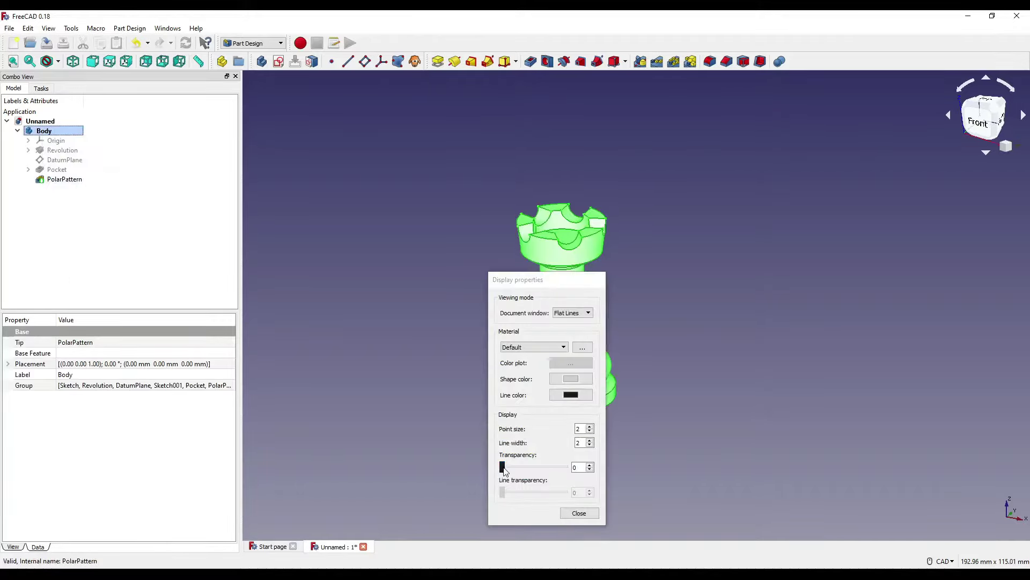
left_click_drag(502, 467, 530, 466)
left_click(579, 513)
middle_click_drag(620, 297, 629, 297)
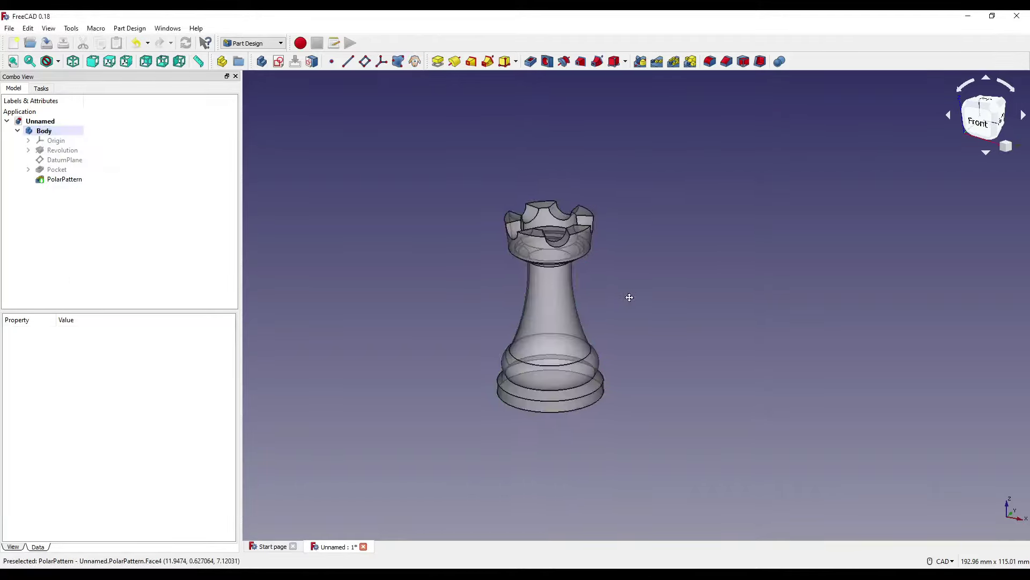
- Start a new sketch on the XZ plane
left_click(280, 62)
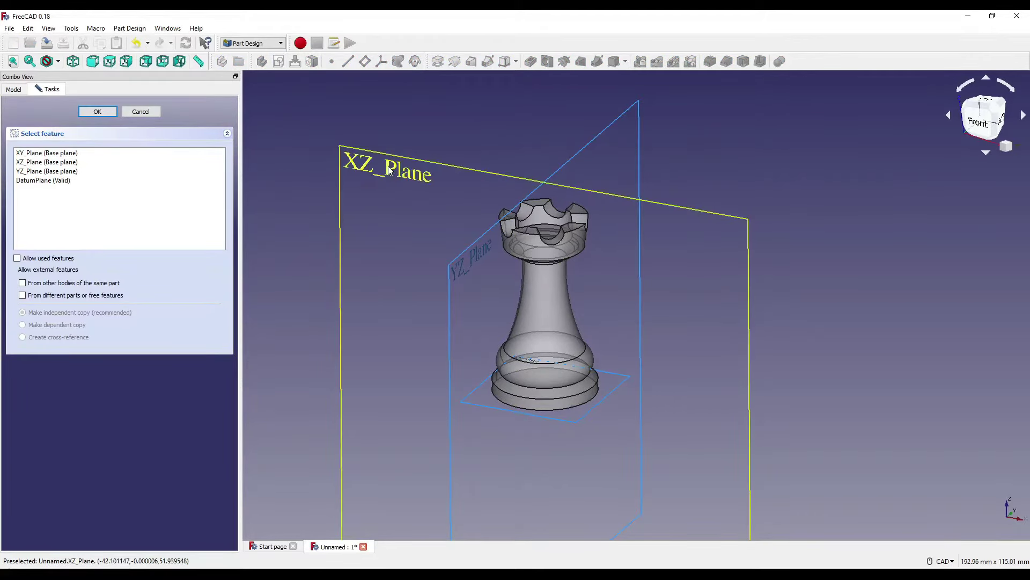
left_click(390, 171)
left_click(95, 112)
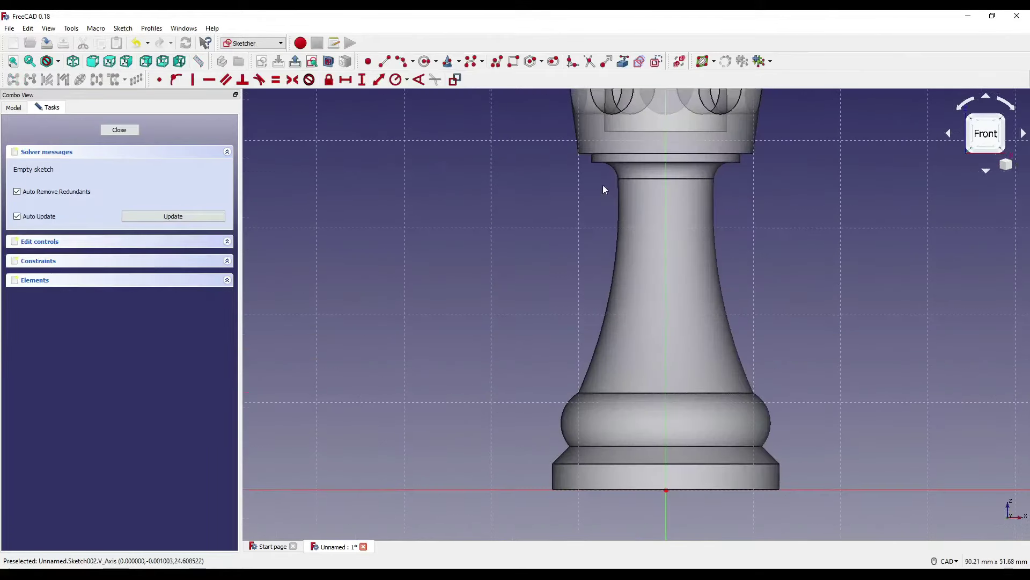
- Draw a construction circle with a radius of about 37.4 mm beside the rook, its centre above the horizontal axis
left_click(658, 62)
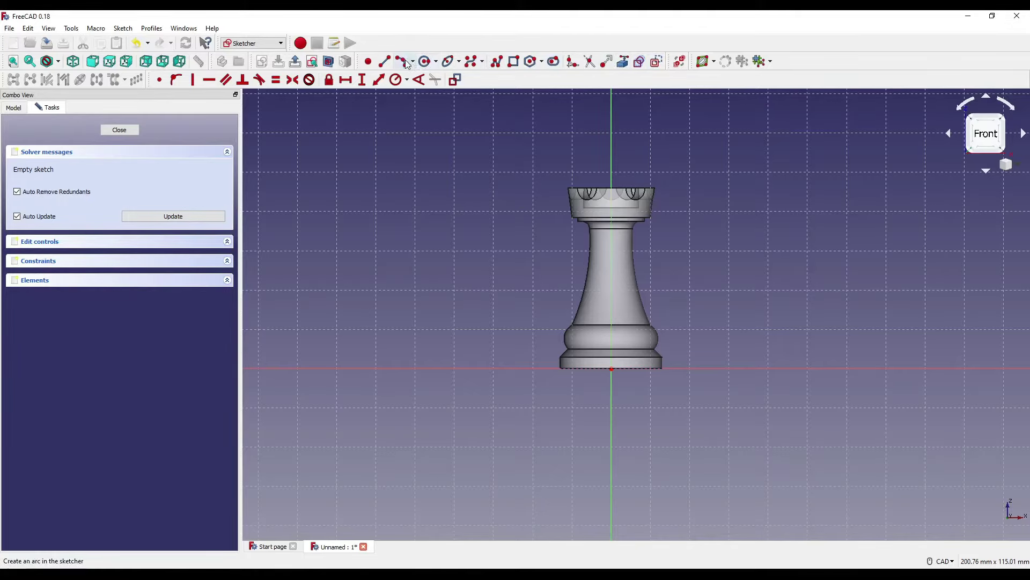
left_click(424, 61)
left_click(422, 225)
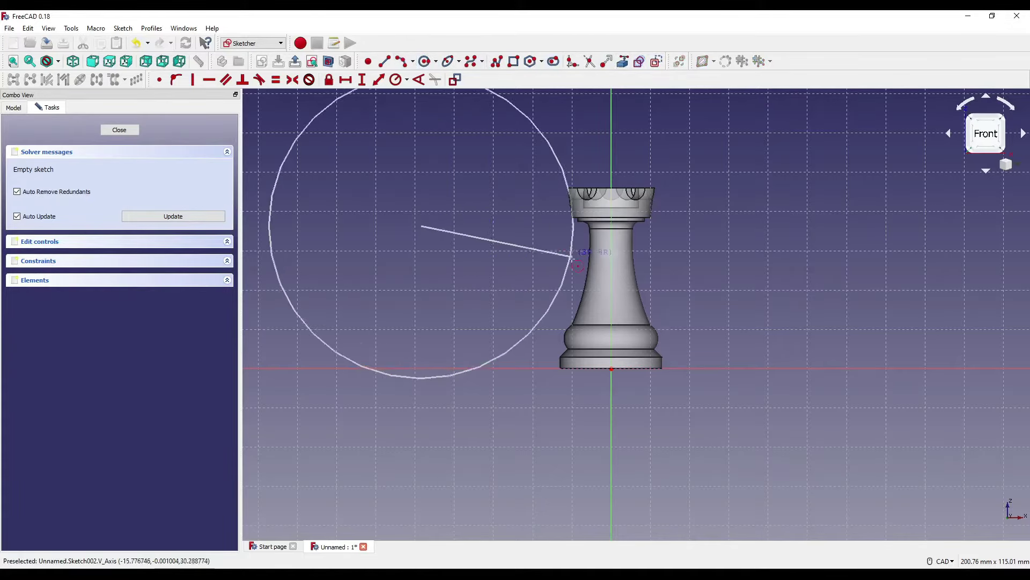
left_click(565, 249)
middle_click_drag(445, 217, 486, 269)
middle_click_drag(606, 267, 606, 303)
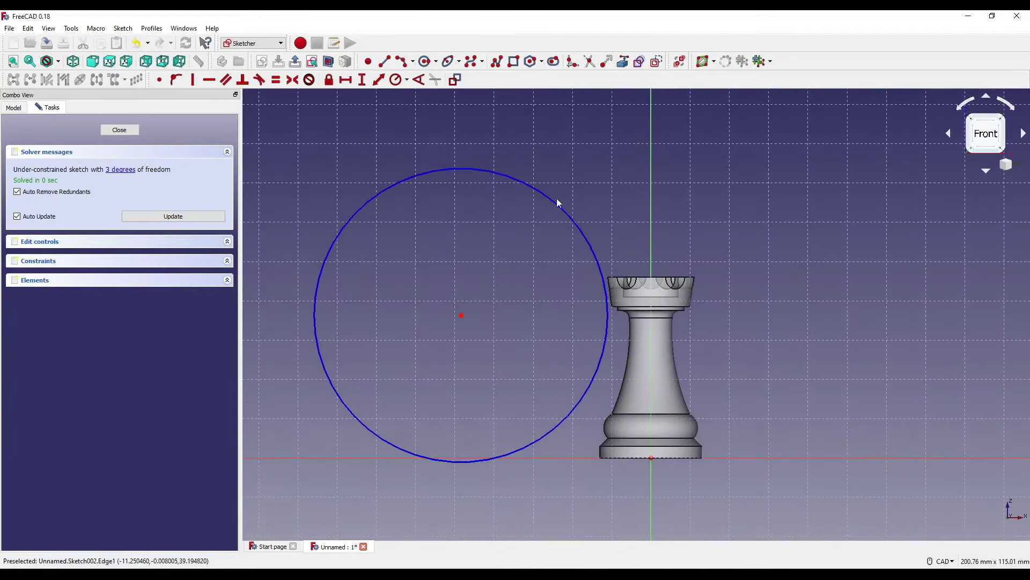
- Constrain the construction circle's radius to 52.5 mm
left_click(398, 80)
left_click(581, 226)
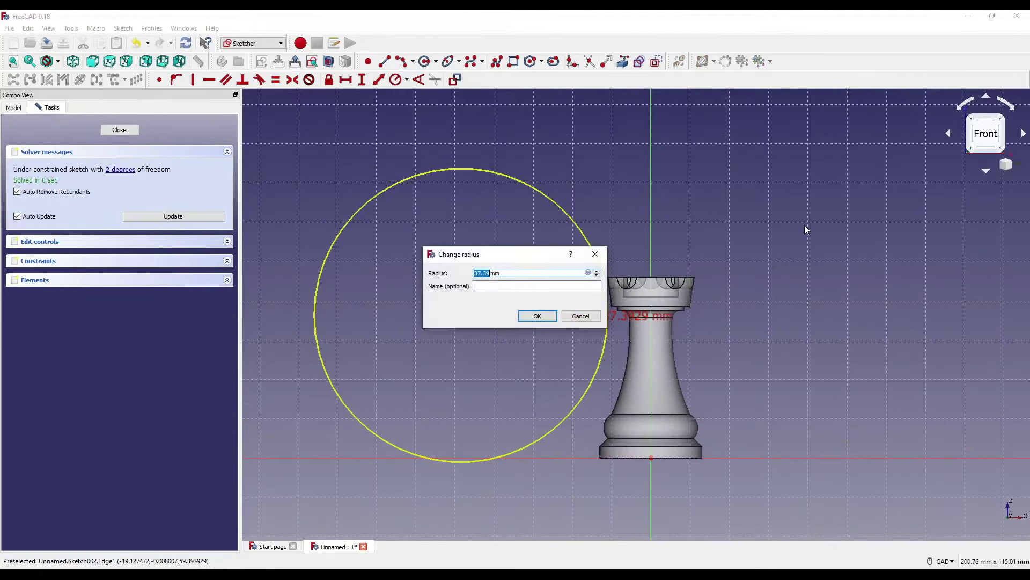
type("52.5")
key("Return")
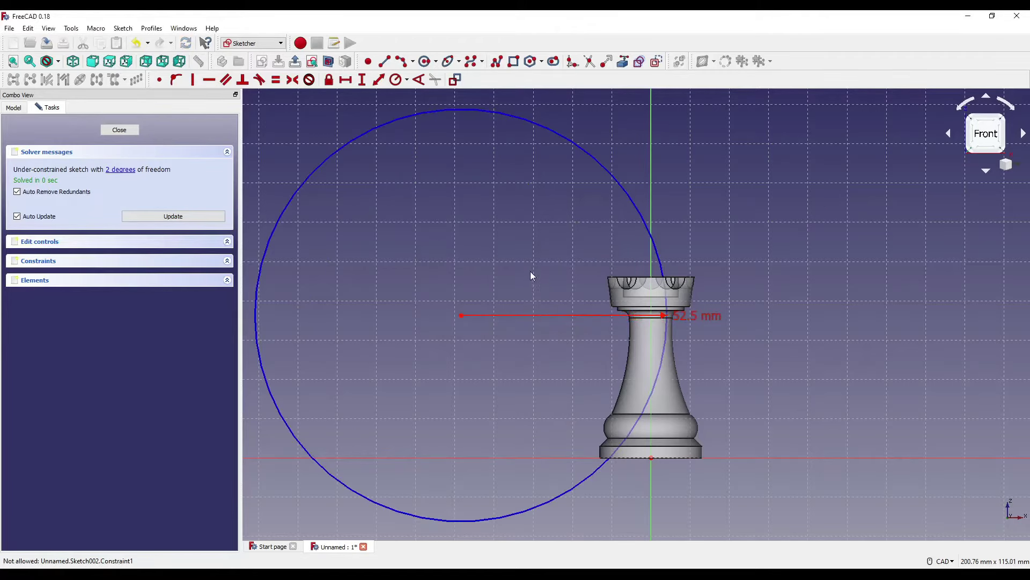
- Constrain the horizontal distance between the construction circle's centre and the sketch origin to 58.42 mm
scroll(530, 276, "down", 3)
left_click(345, 80)
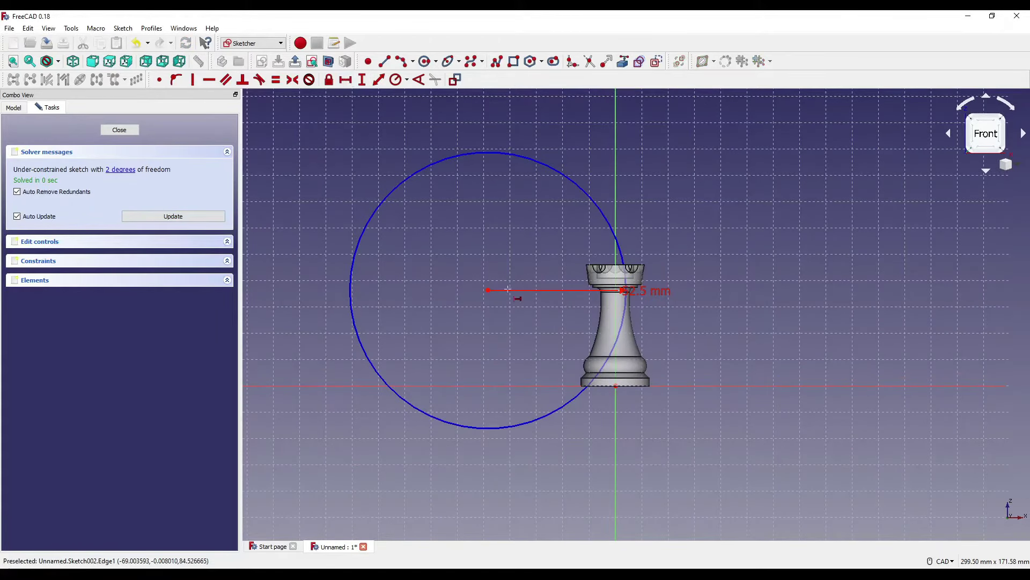
left_click(488, 290)
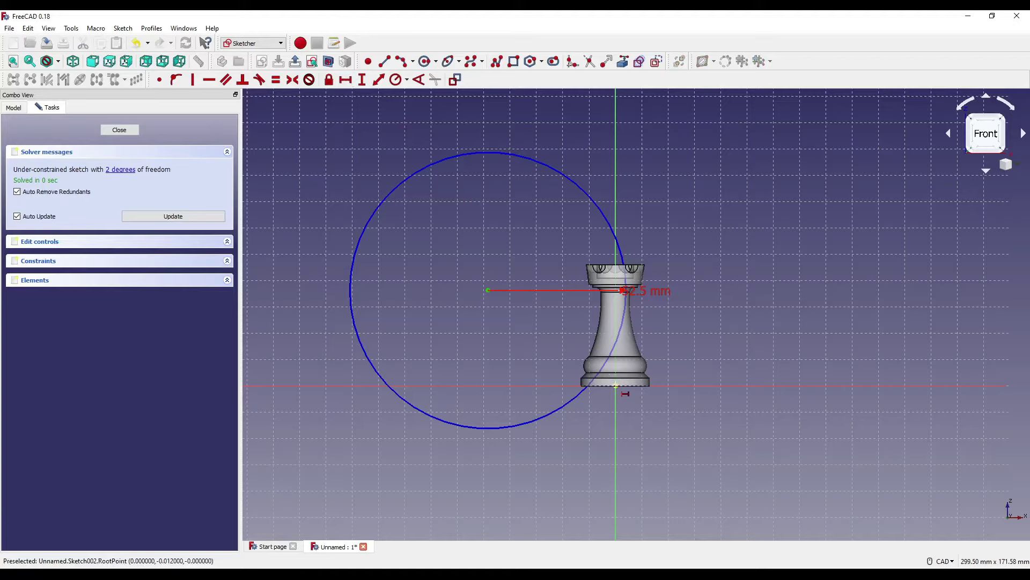
left_click(615, 386)
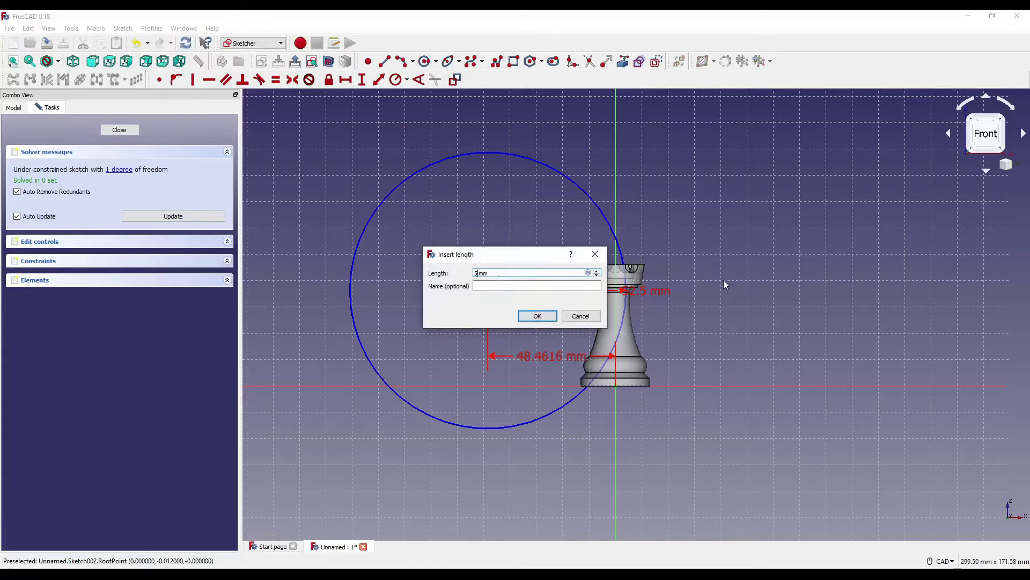
type("58.42")
key("Return")
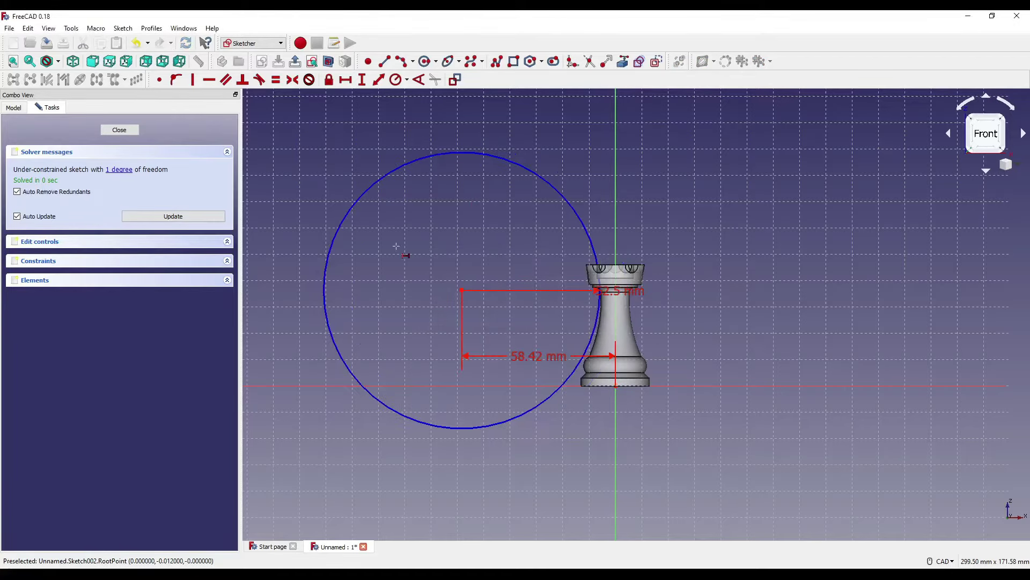
- Constrain the vertical distance between the construction circle's centre and the sketch origin to 32.66 mm
left_click(362, 80)
left_click(461, 290)
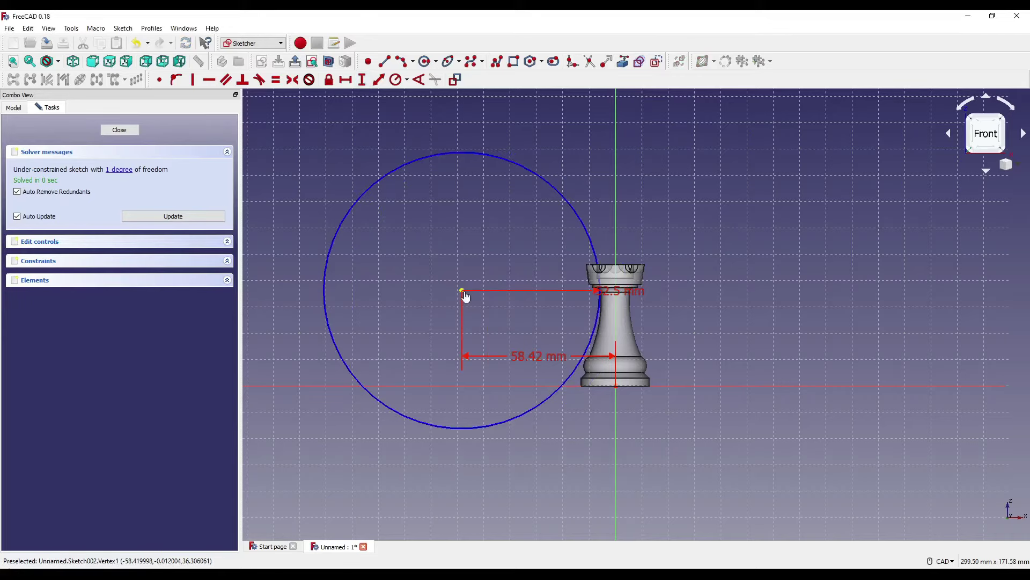
left_click(616, 386)
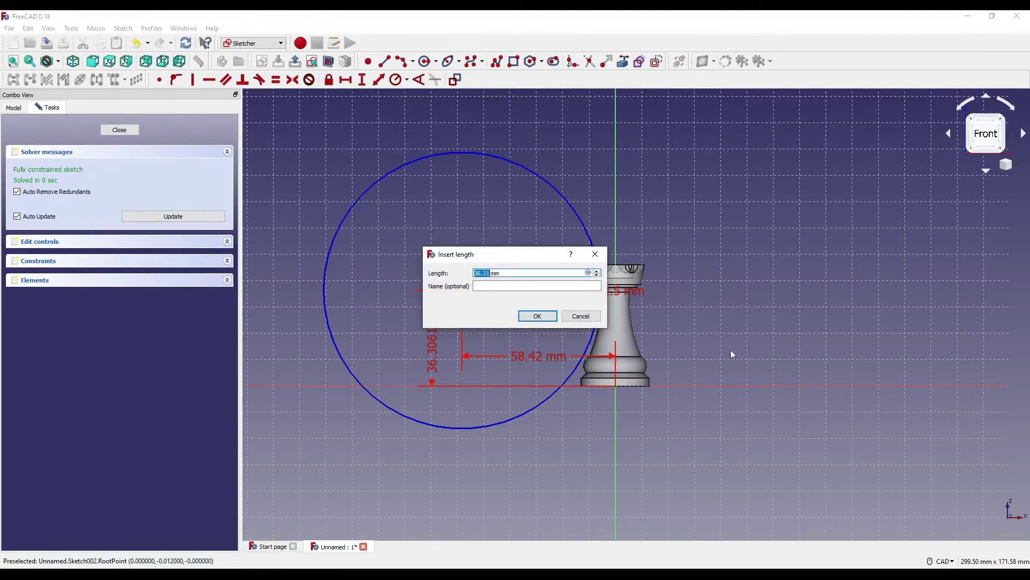
key("Return")
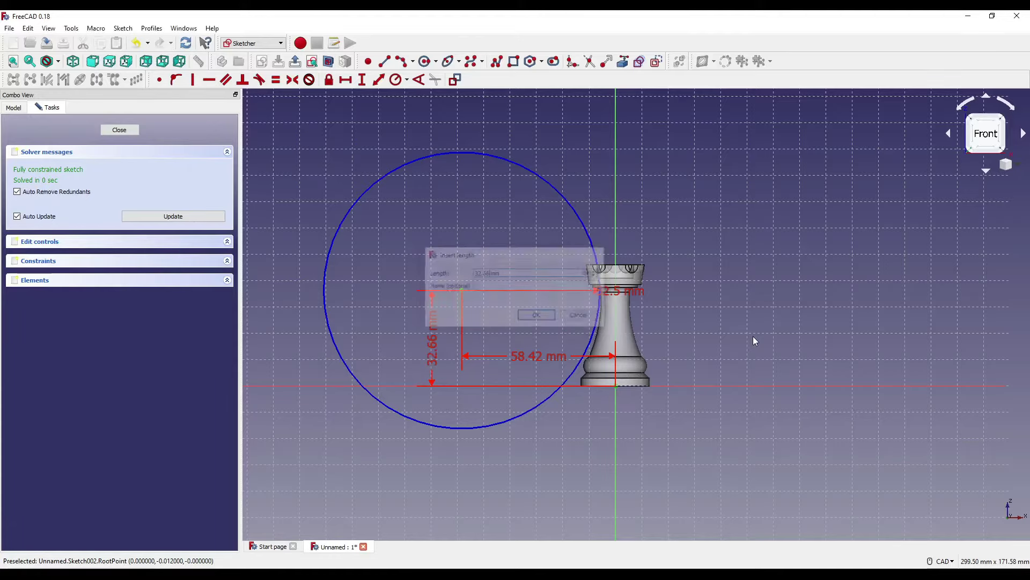
- Draw an equilateral triangle with a circumradius of about 0.6 mm, centred on the construction circle near the top of the rook's shaft
scroll(644, 319, "up", 5)
scroll(552, 244, "down", 3)
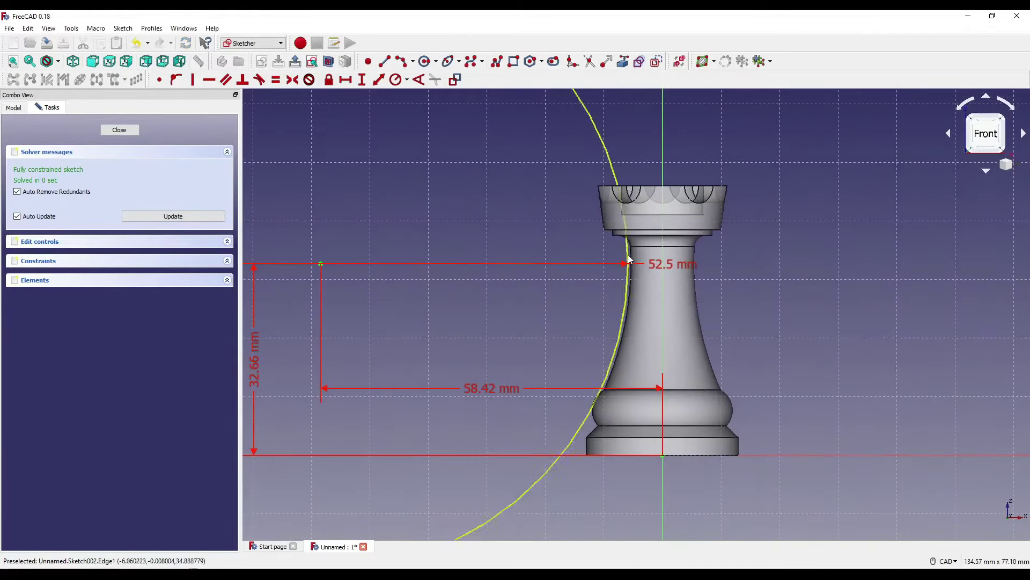
scroll(628, 287, "up", 2)
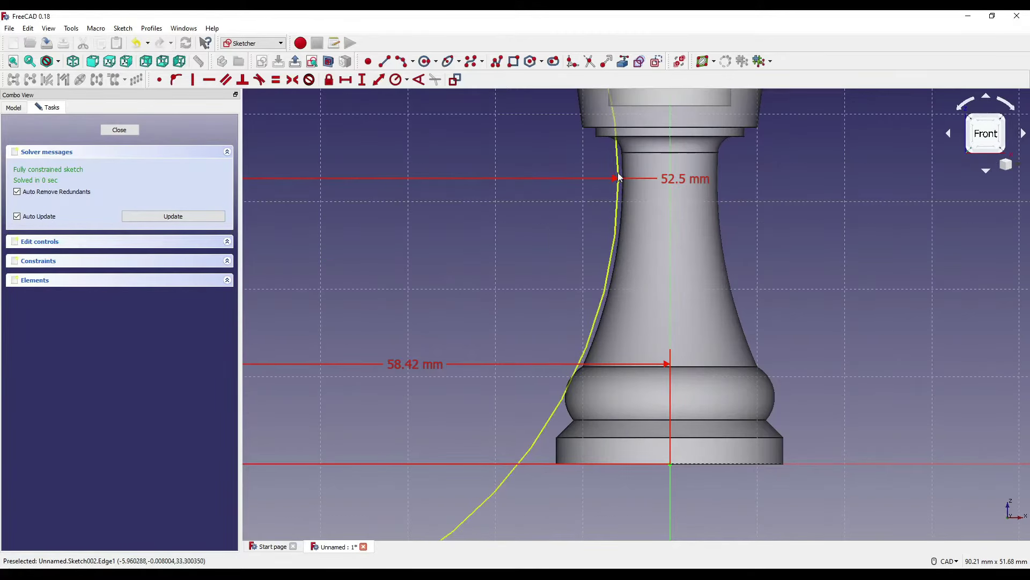
scroll(751, 239, "down", 4)
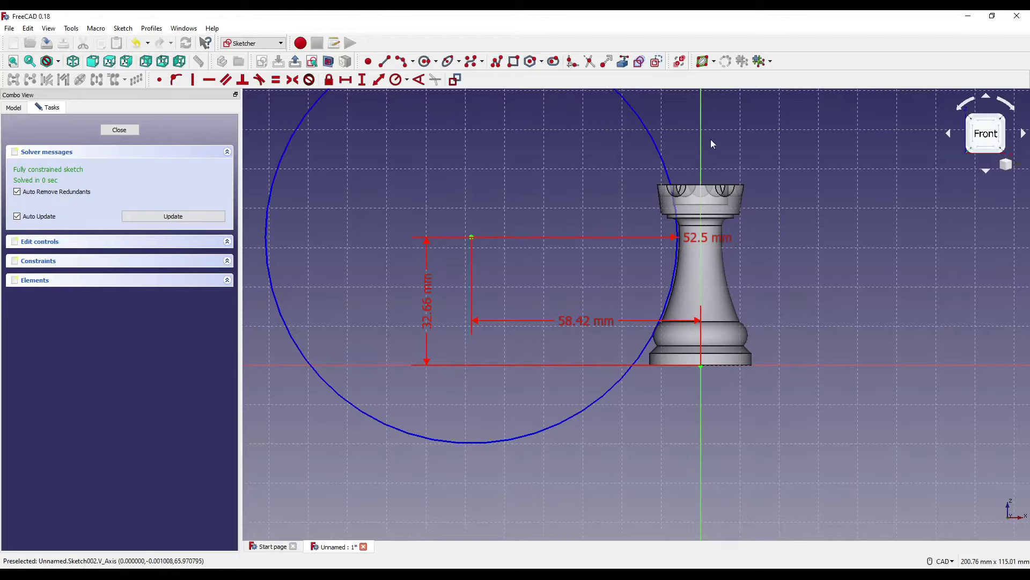
left_click(542, 62)
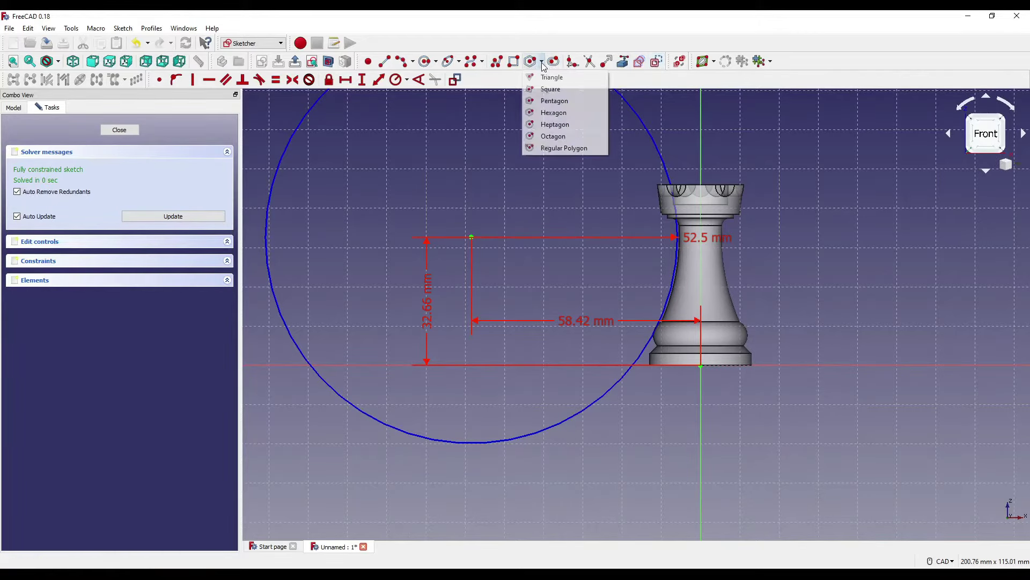
left_click(549, 80)
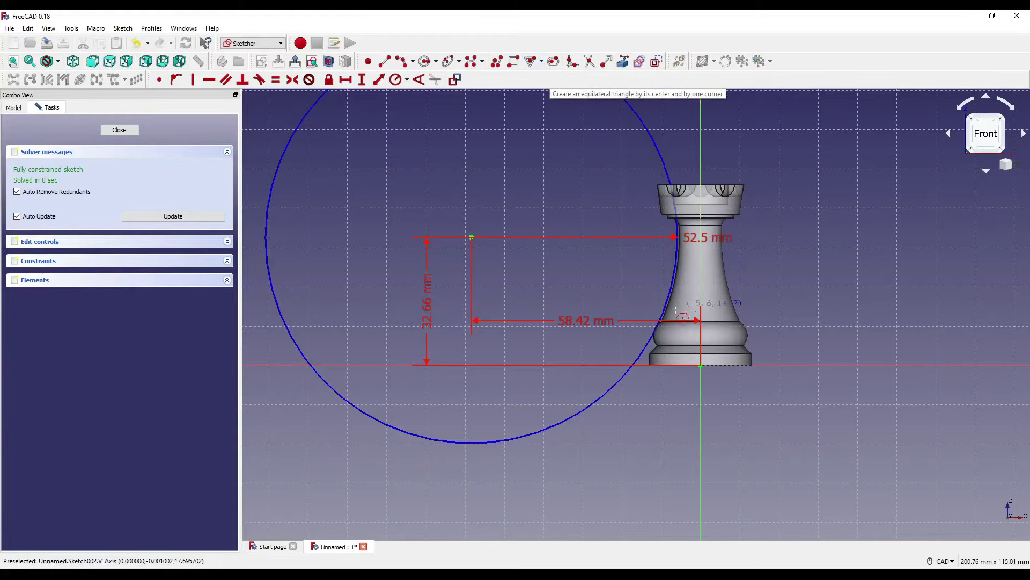
scroll(692, 237, "up", 5)
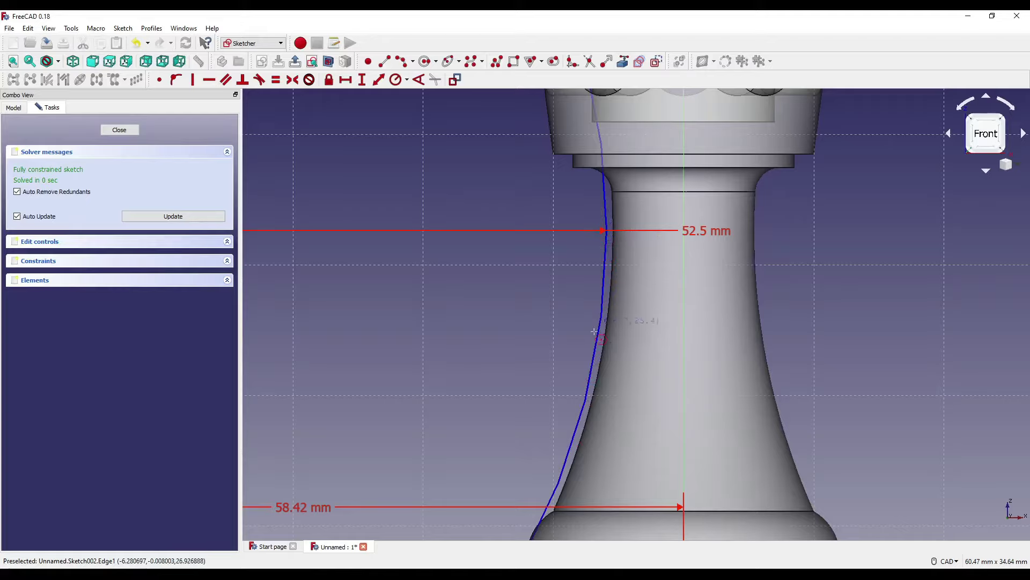
scroll(606, 234, "up", 3)
left_click(605, 235)
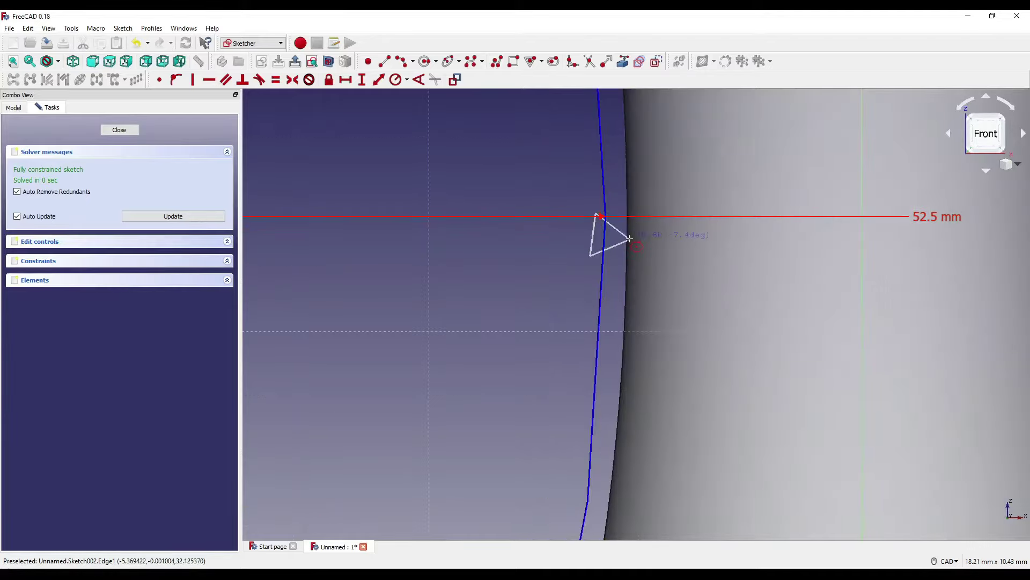
left_click(631, 235)
- Draw four more equilateral triangles with circumradii of about 0.7 mm, centred on the construction circle and spaced down the rook's shaft
scroll(611, 322, "down", 1)
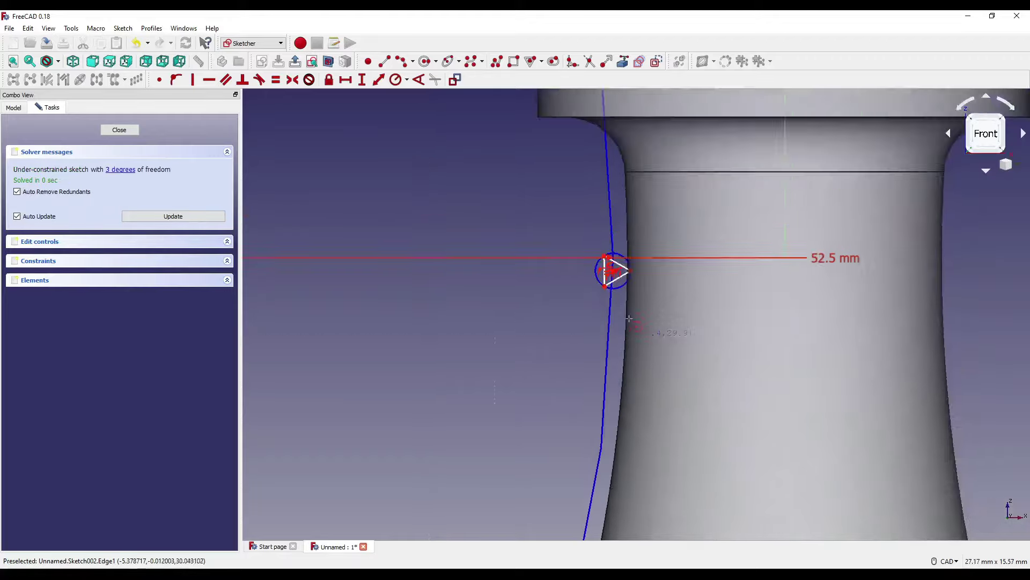
left_click(620, 257)
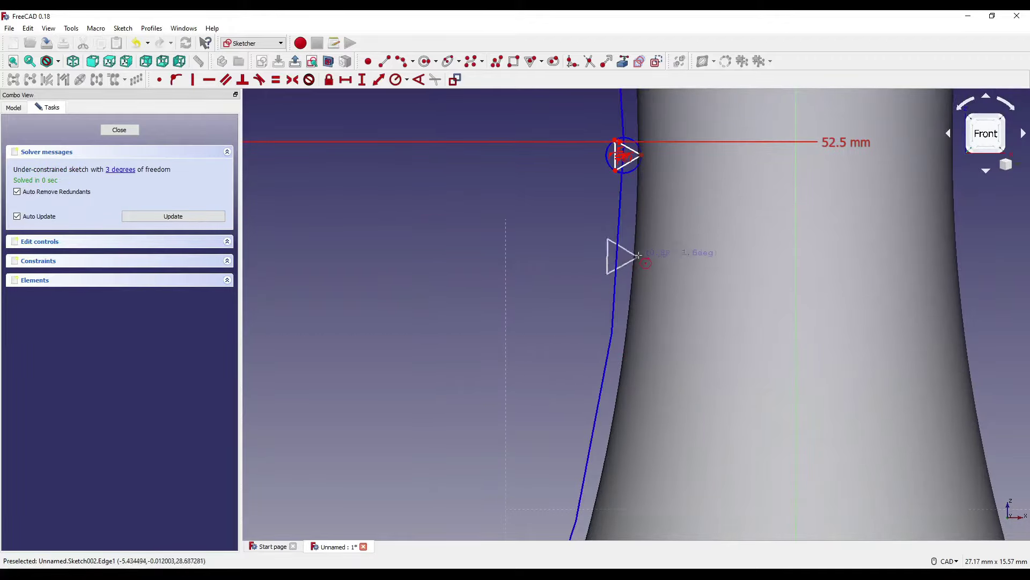
left_click(642, 258)
middle_click_drag(609, 359, 629, 304)
left_click(626, 307)
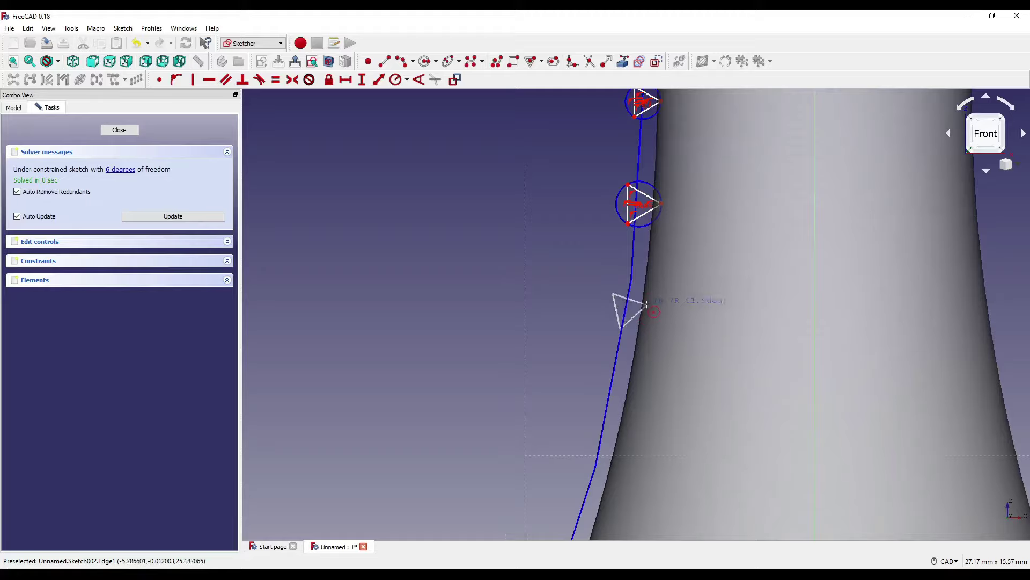
left_click(646, 307)
middle_click_drag(636, 361, 649, 280)
left_click(613, 350)
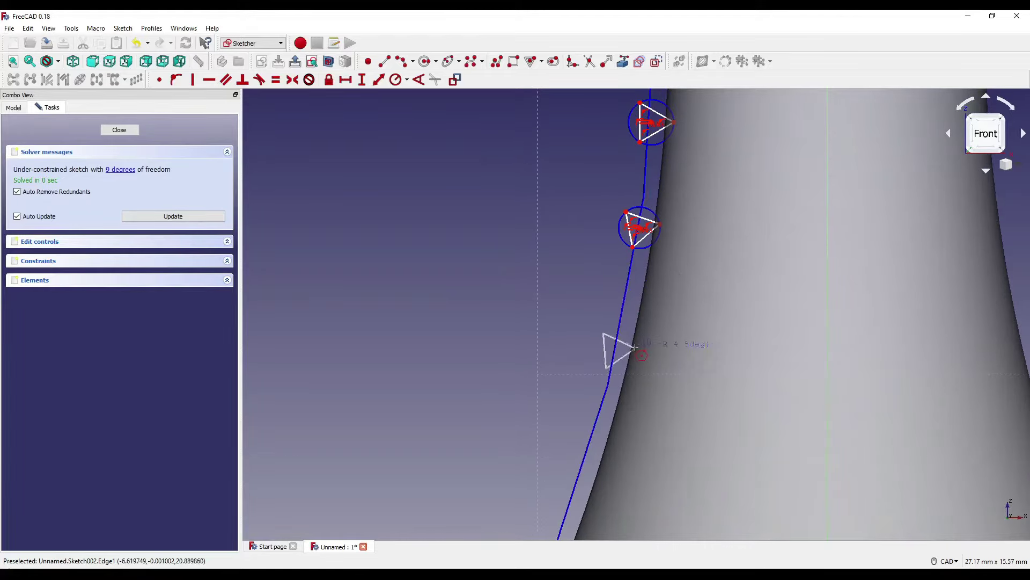
left_click(635, 351)
middle_click_drag(571, 473, 596, 357)
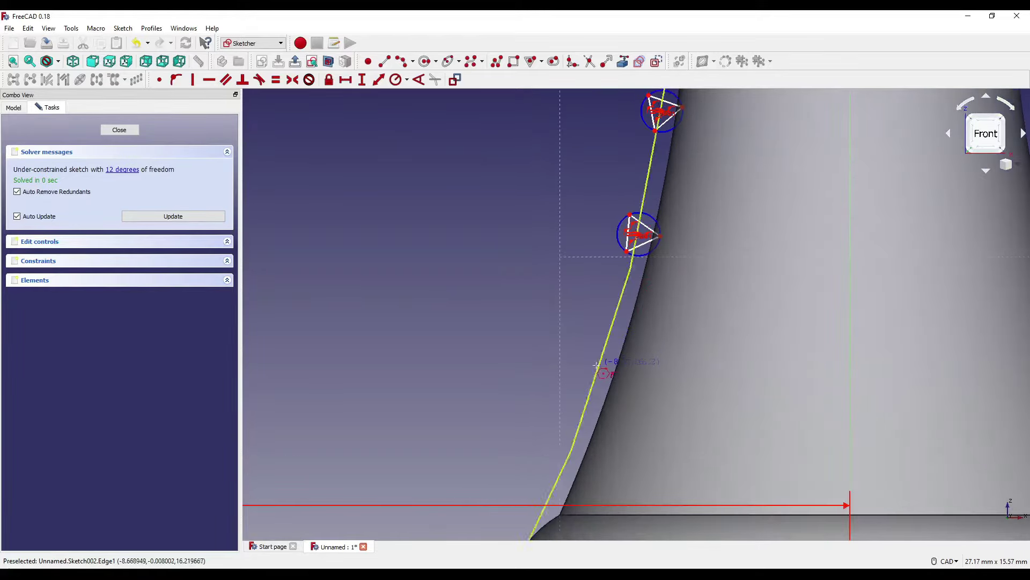
key("Escape")
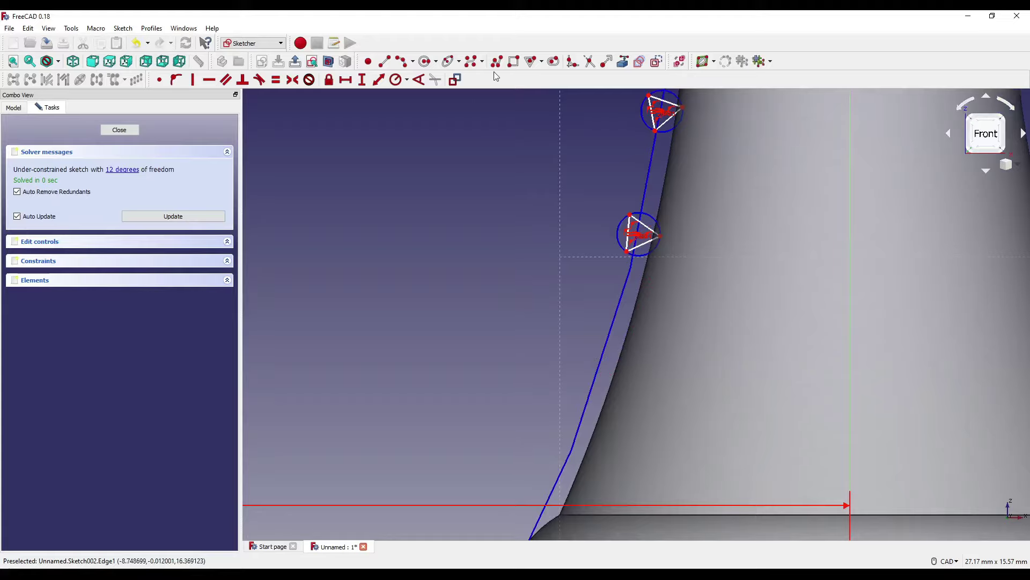
left_click(530, 62)
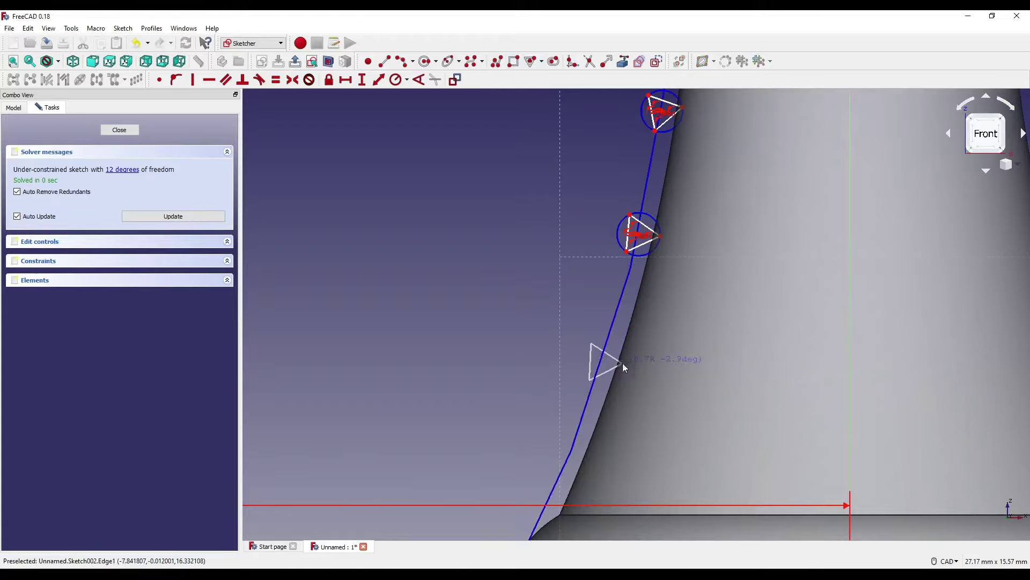
left_click(621, 366)
- Constrain the circumscribed circles of all five triangles to a shared radius of 1 mm
scroll(635, 280, "down", 5)
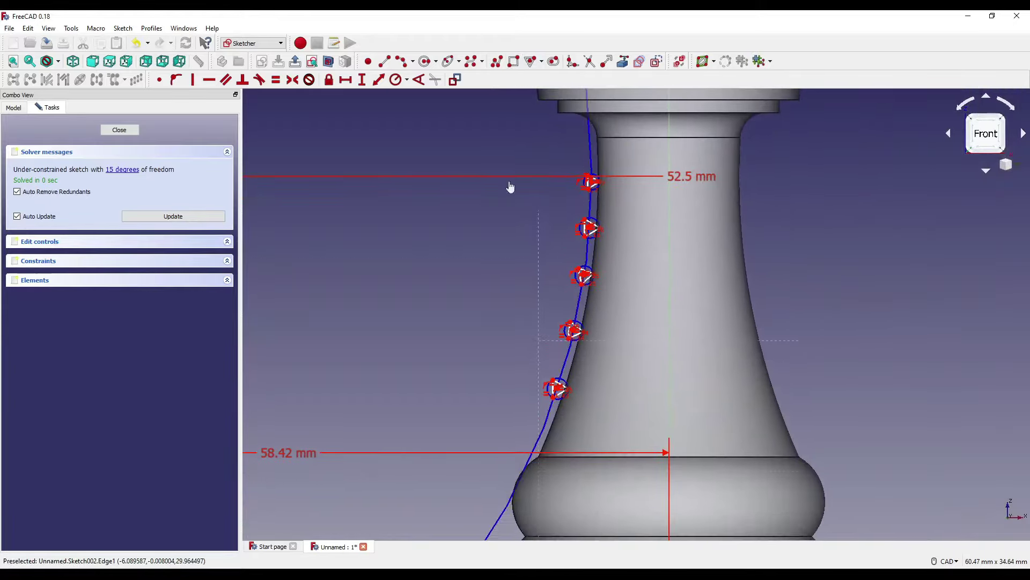
left_click_drag(501, 147, 644, 412)
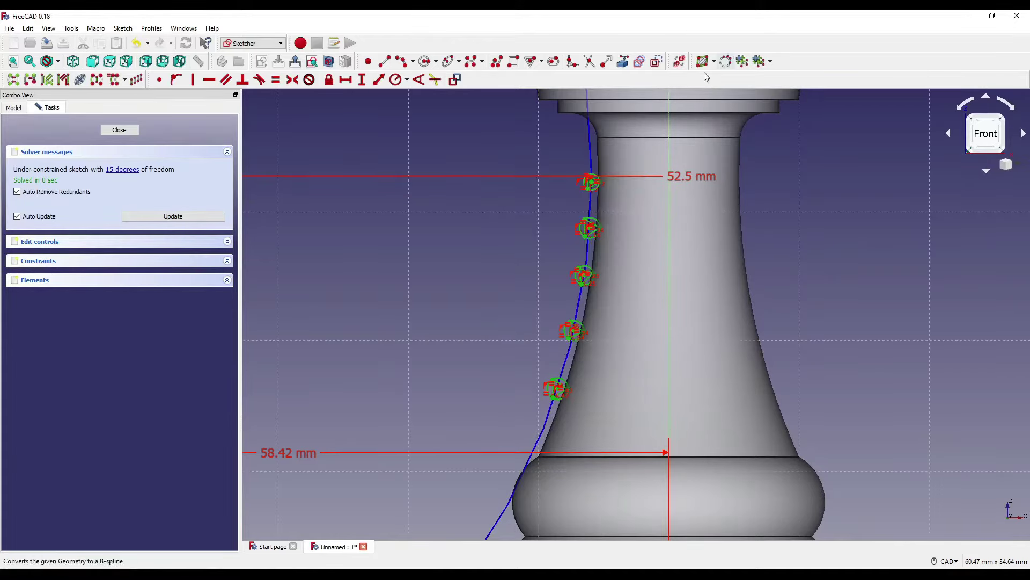
left_click(397, 80)
key("Return")
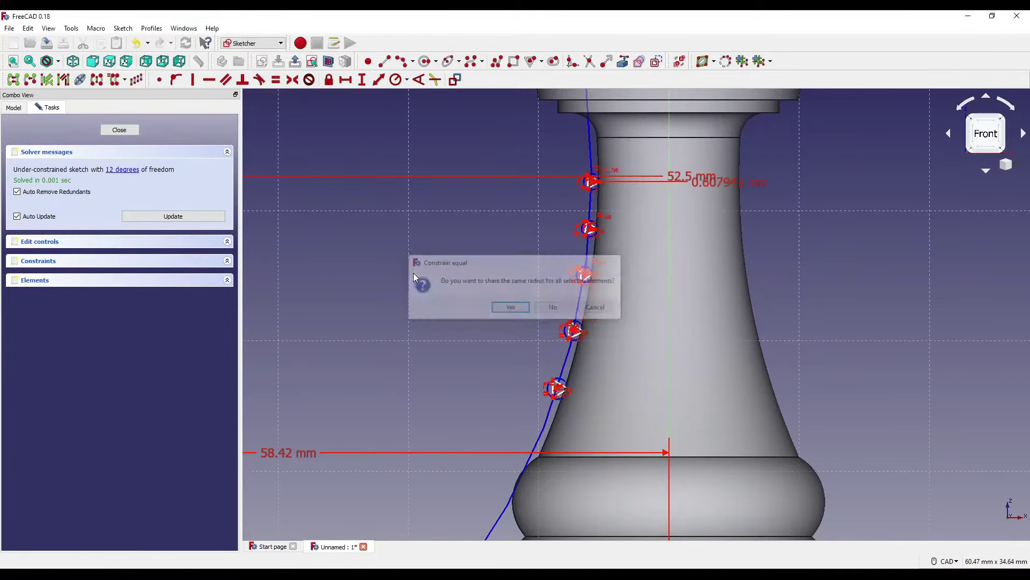
key("Return")
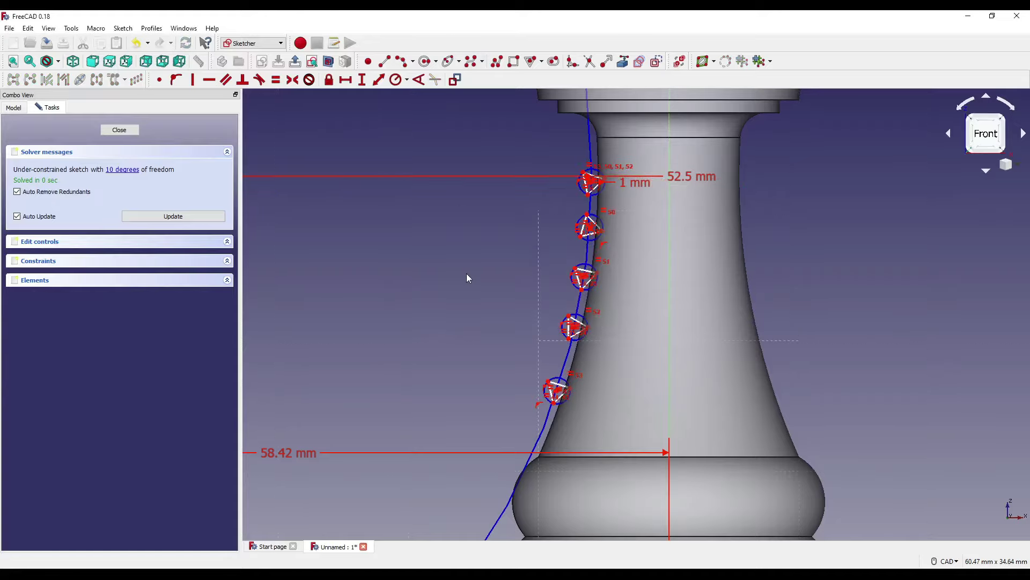
- Align the outer corner of each of the two uppermost triangles horizontally with its centre
scroll(592, 184, "up", 10)
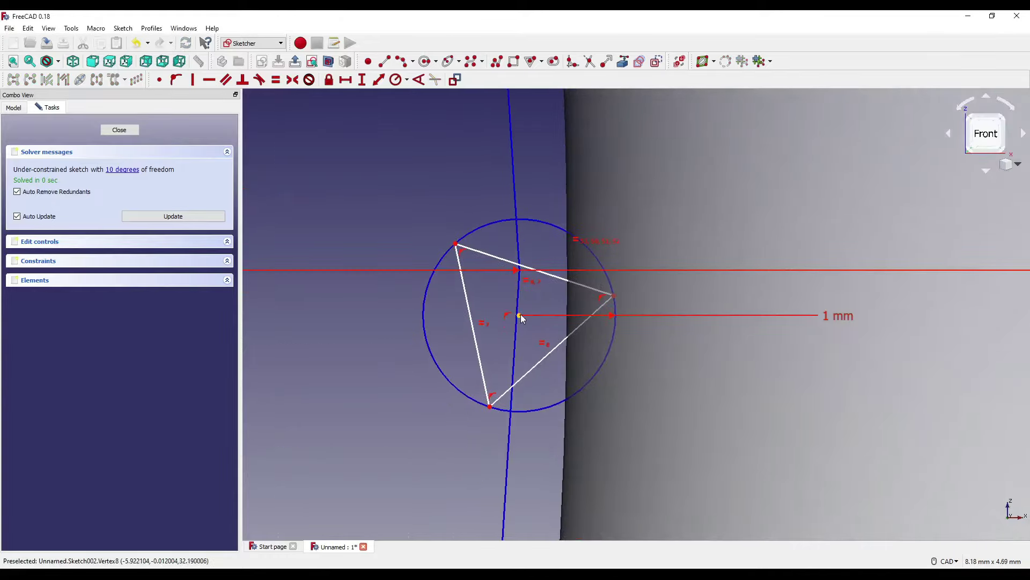
left_click(519, 316)
left_click(614, 295)
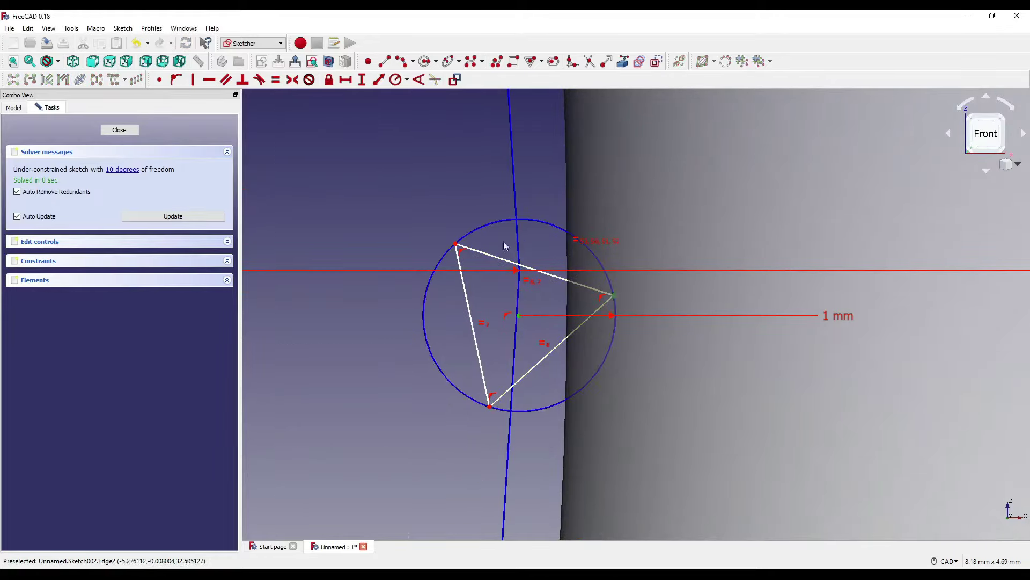
left_click(211, 80)
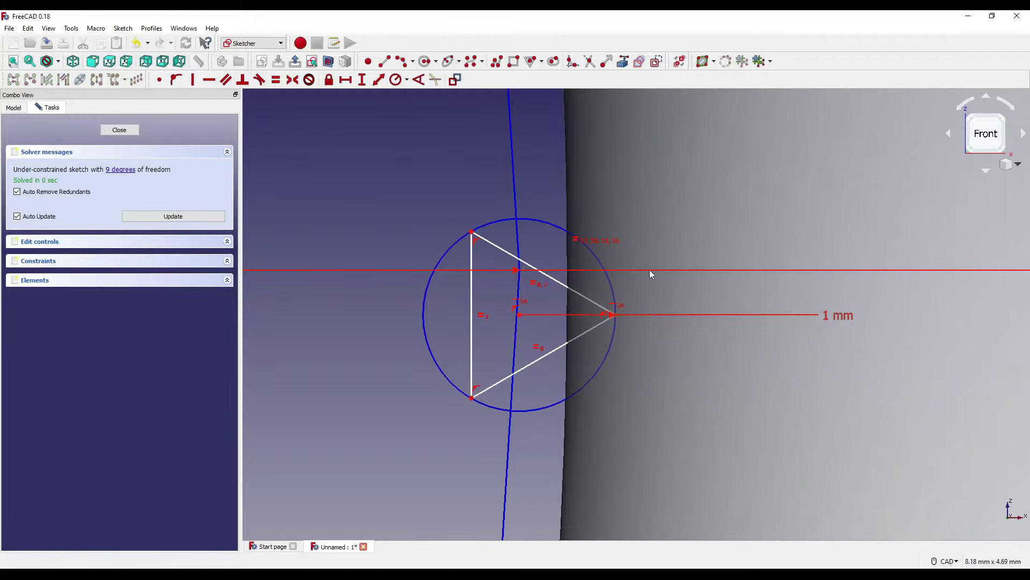
scroll(575, 249, "down", 6)
scroll(564, 451, "up", 4)
left_click(545, 294)
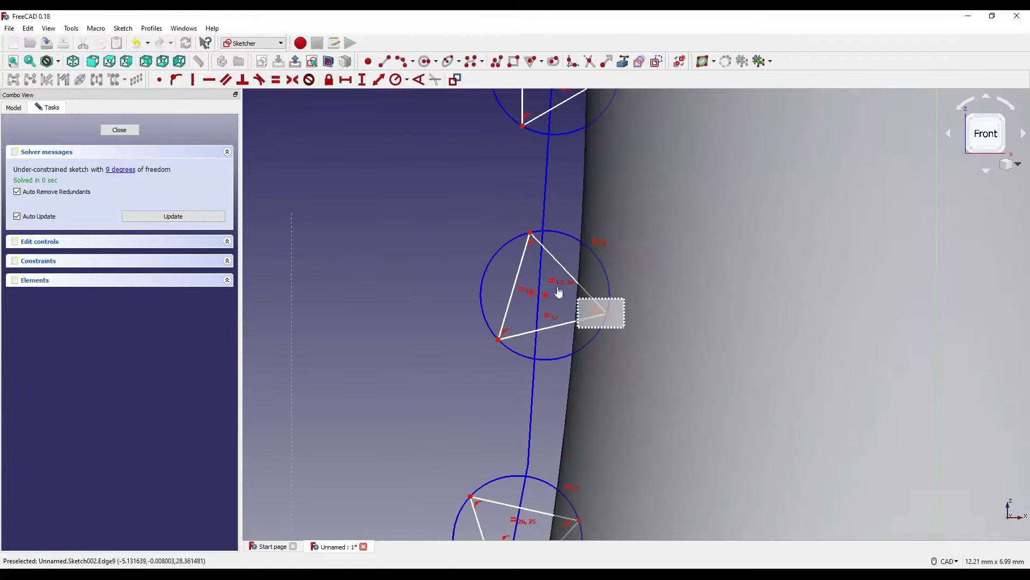
left_click(608, 313)
left_click(209, 79)
- Constrain the three lower triangles so that each one's outer corner is horizontal with its centre
middle_click_drag(529, 483, 510, 273)
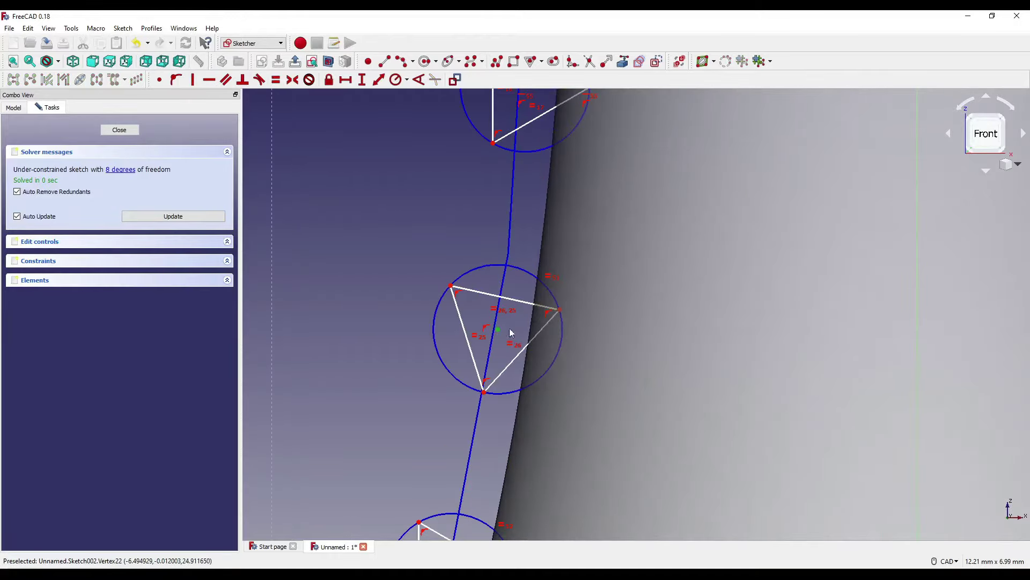
left_click(499, 329)
left_click(559, 311)
left_click(210, 80)
middle_click_drag(475, 429, 476, 234)
left_click(452, 381)
left_click(207, 81)
left_click(210, 80)
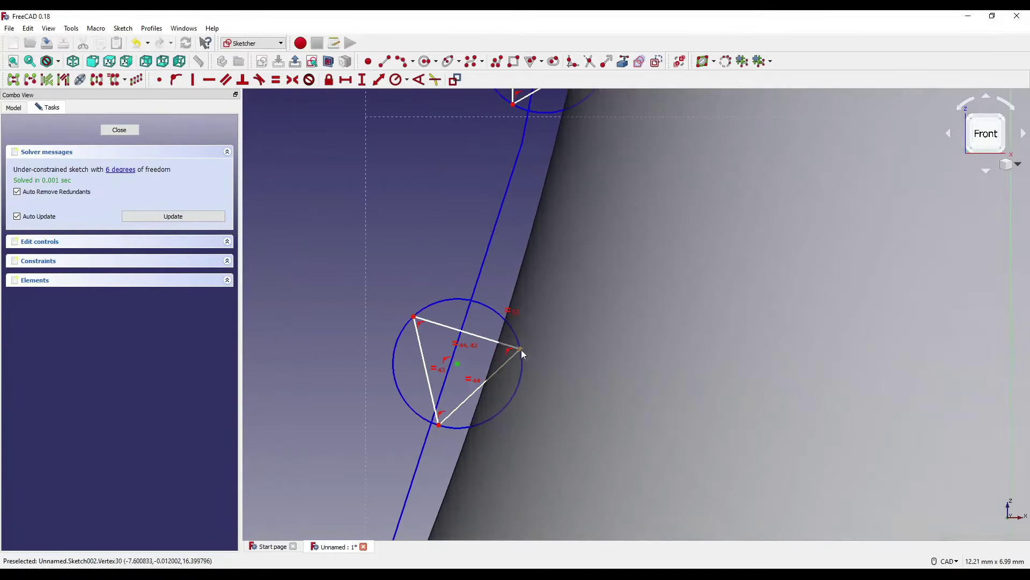
- Constrain the vertical distance between the centres of the two lowest triangles to 5 mm
scroll(525, 321, "down", 4)
middle_click_drag(506, 291, 469, 429)
middle_click_drag(507, 201, 552, 126)
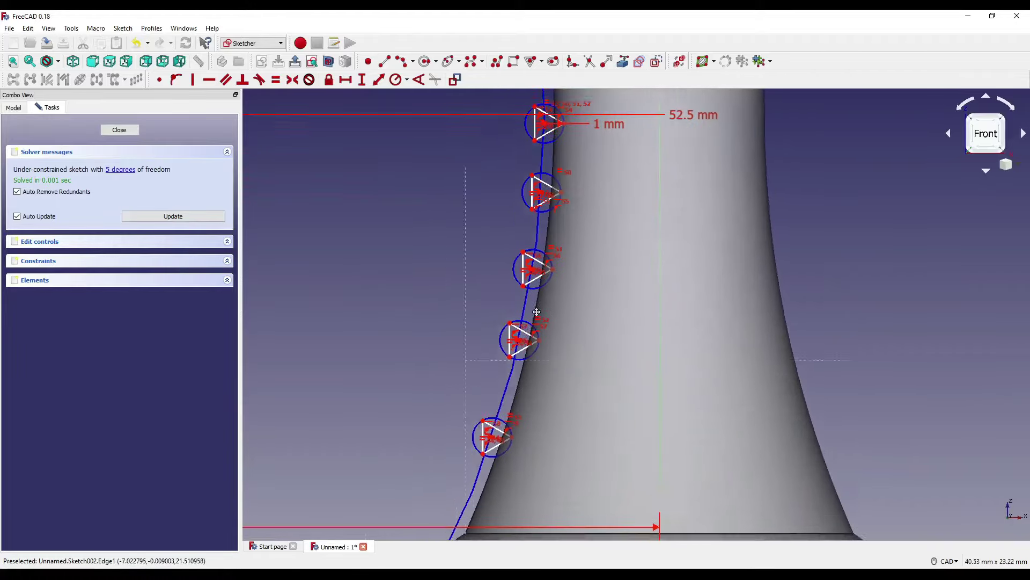
scroll(563, 227, "down", 3)
scroll(518, 385, "up", 3)
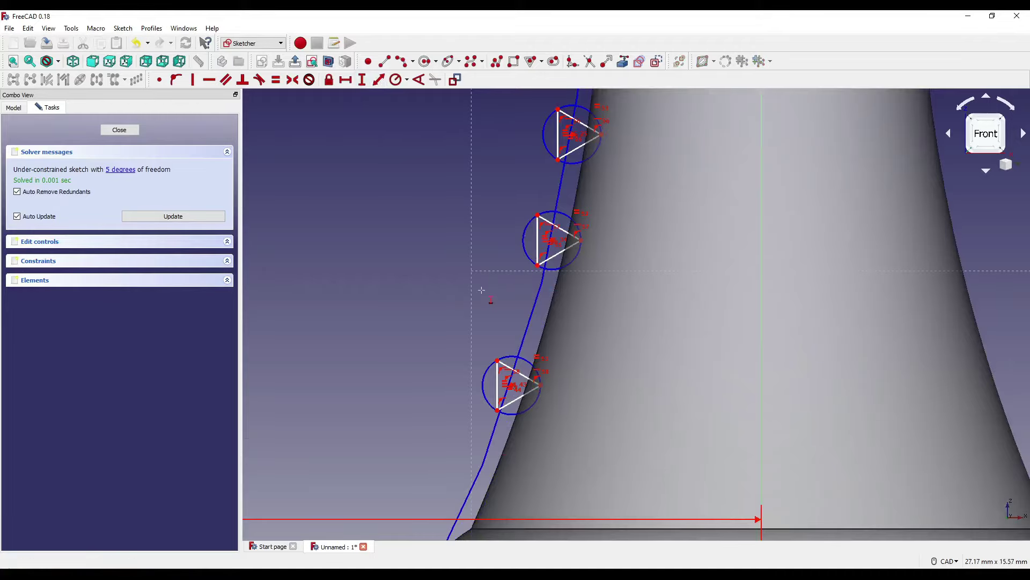
scroll(485, 292, "up", 2)
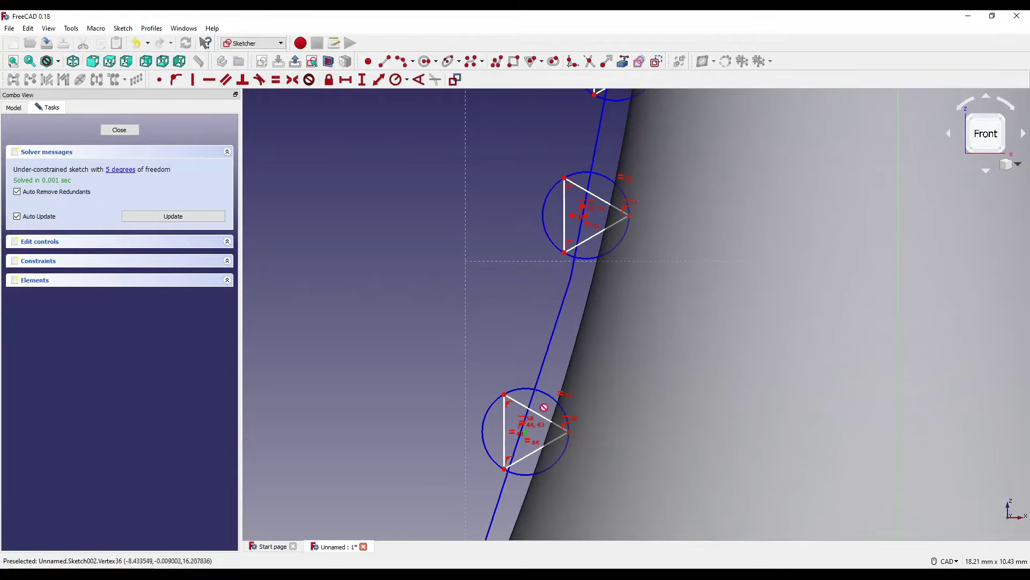
left_click(585, 216)
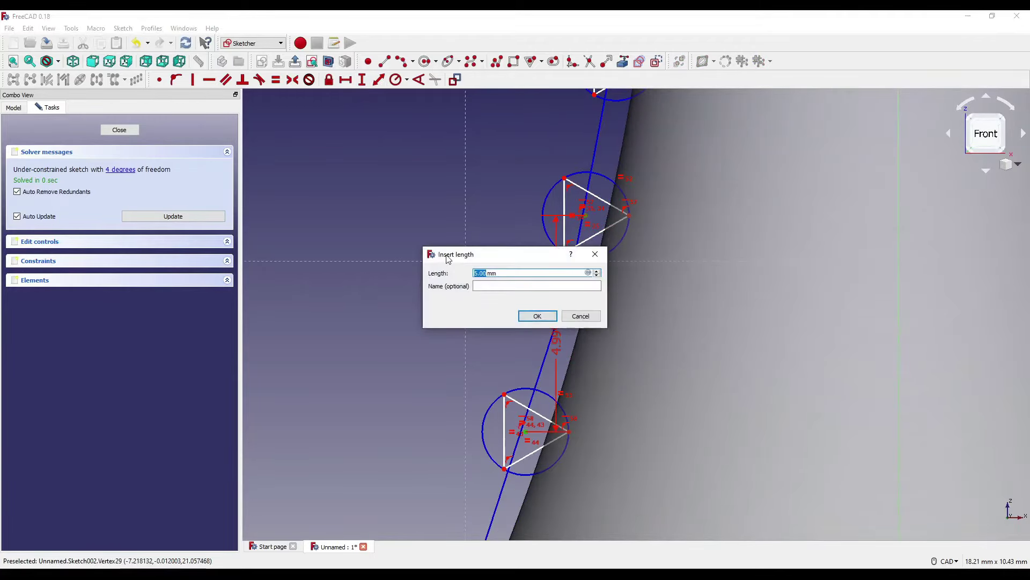
key("Return")
- Set the vertical spacing between the centres of each remaining pair of neighbouring triangles up the shaft to 5 mm
middle_click_drag(654, 118, 569, 340)
scroll(570, 340, "up", 2)
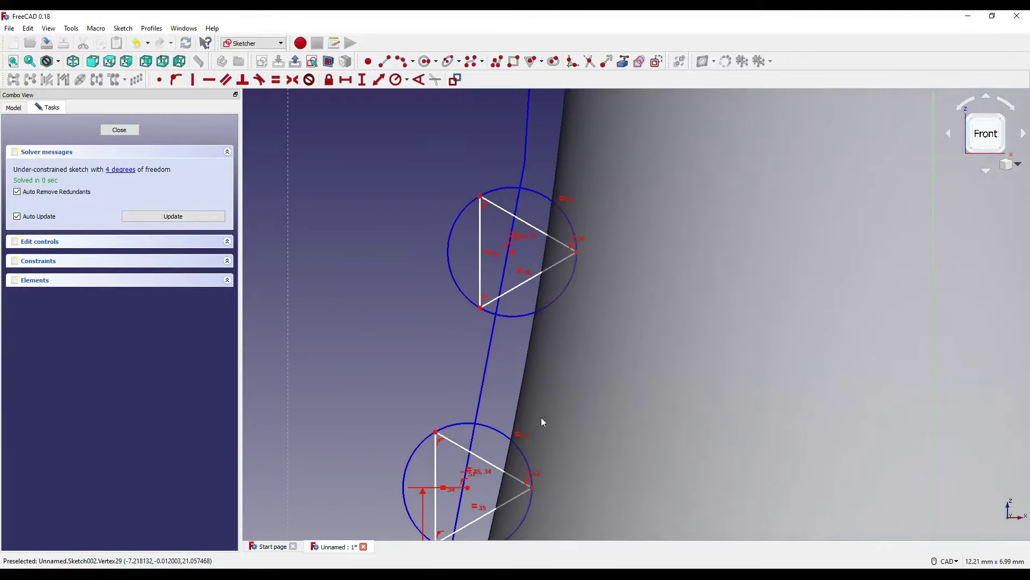
left_click(468, 486)
left_click(512, 251)
type("5")
key("Return")
middle_click_drag(532, 163, 464, 453)
scroll(464, 453, "down", 3)
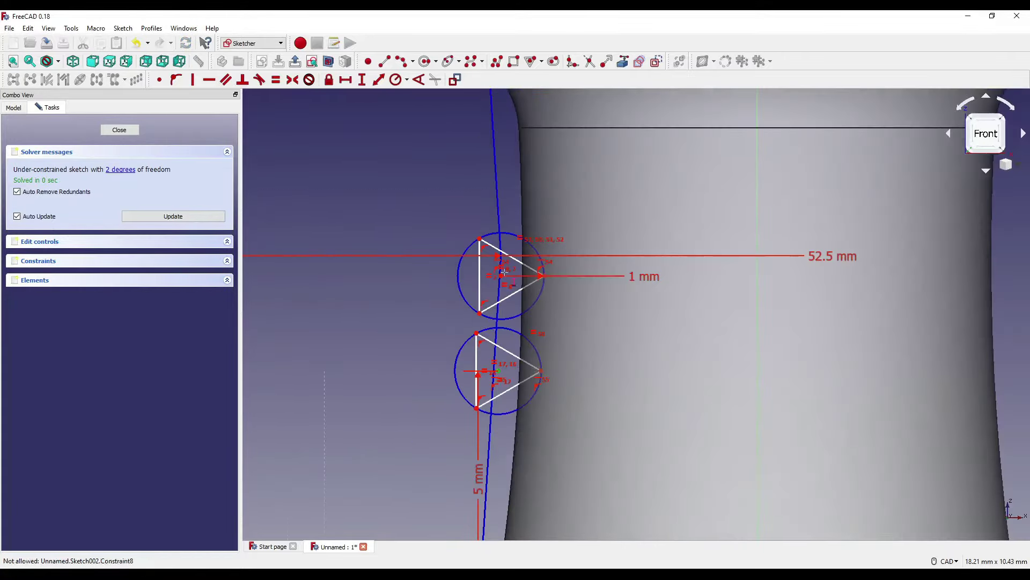
scroll(613, 241, "down", 5)
scroll(470, 359, "up", 6)
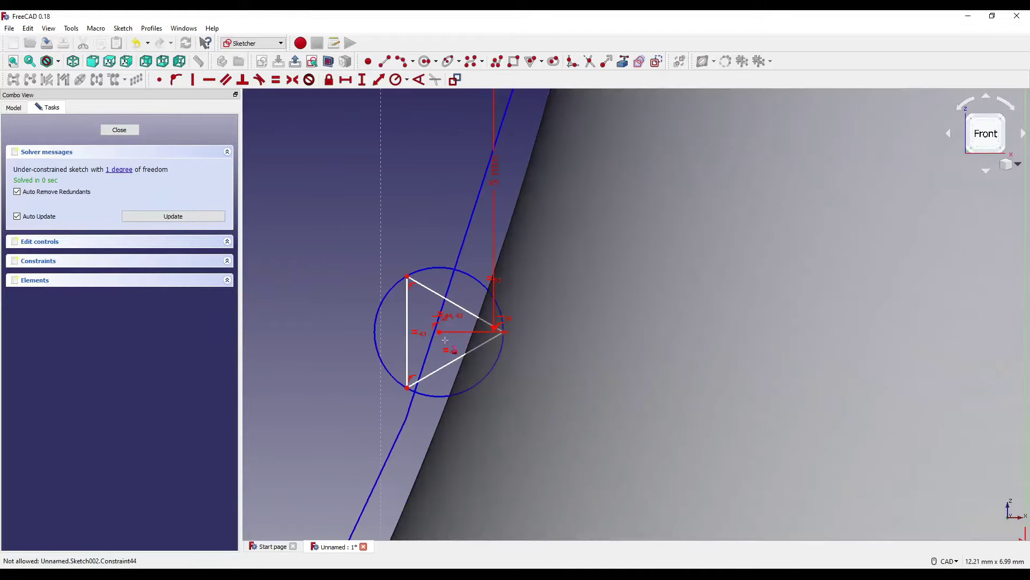
- Constrain the lowest triangle's centre to a vertical distance of 14 mm from the origin and close the sketch
scroll(470, 359, "down", 1)
scroll(590, 417, "down", 3)
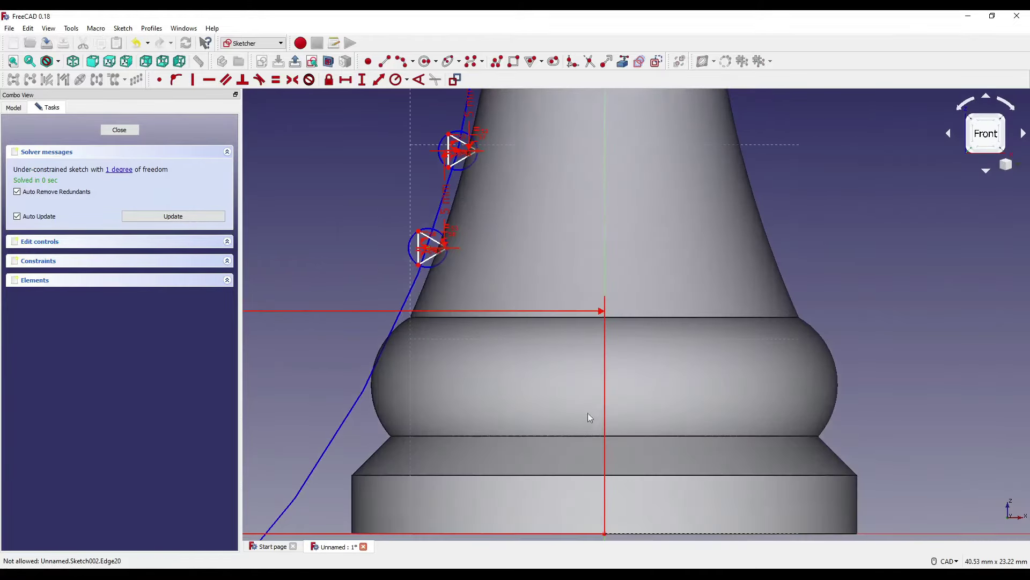
left_click(604, 532)
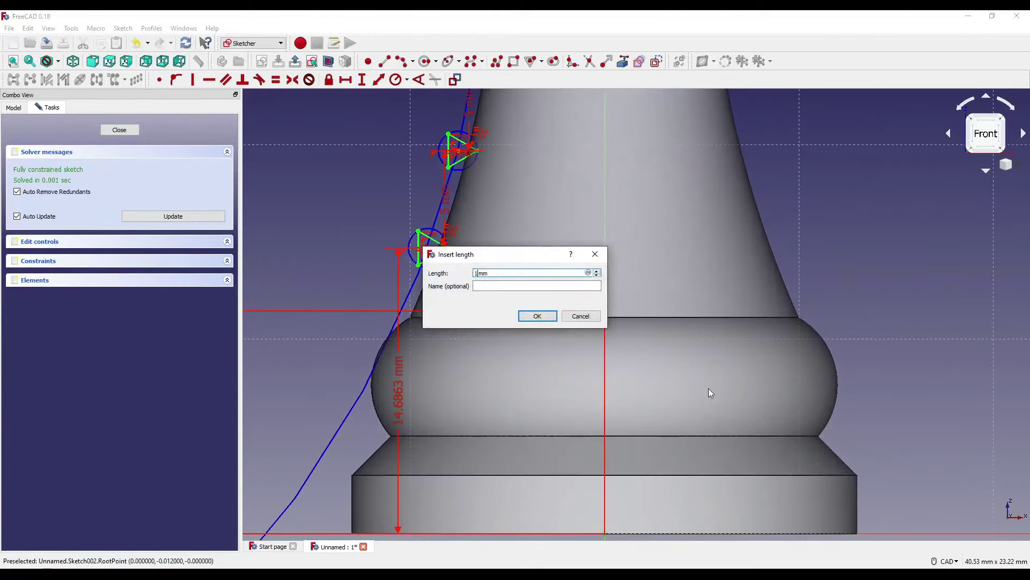
type("1")
key("Return")
scroll(708, 388, "down", 3)
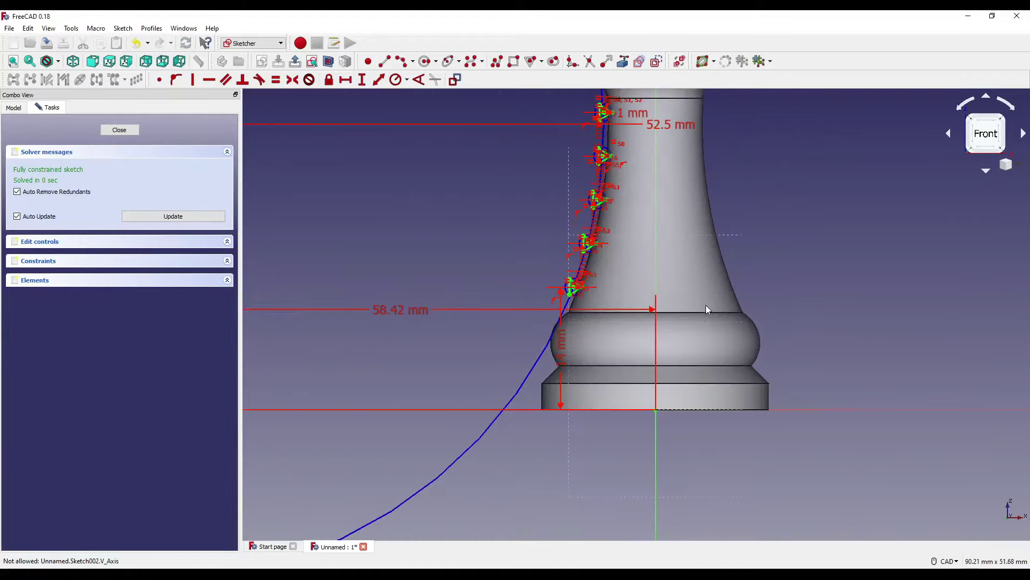
mouse_move(696, 297)
middle_mouse_down()
mouse_move(649, 376)
mouse_move(651, 392)
middle_mouse_up()
left_click(119, 129)
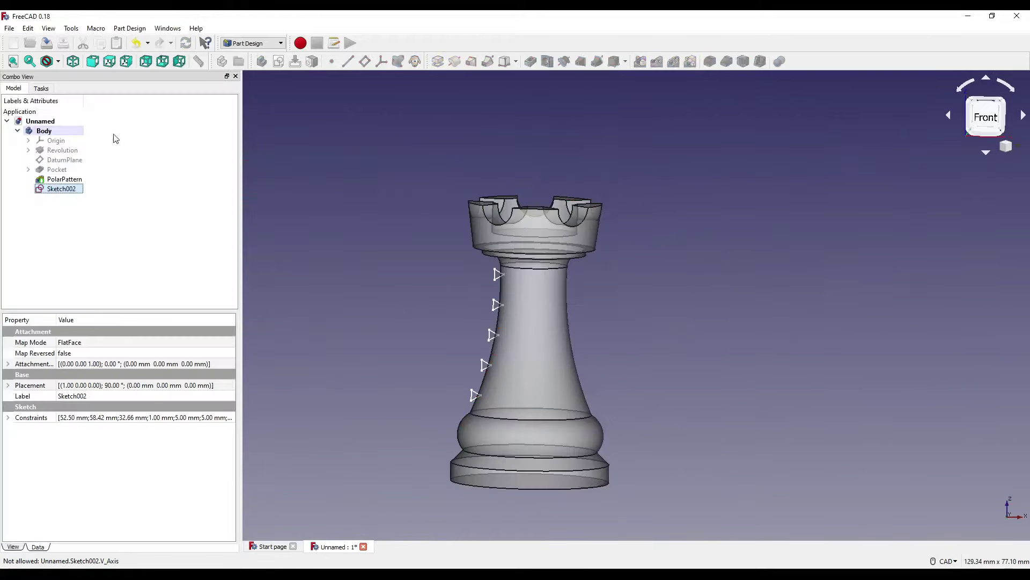
- Cut a reversed 360° groove from the triangle sketch around the base Z axis
scroll(376, 270, "up", 2)
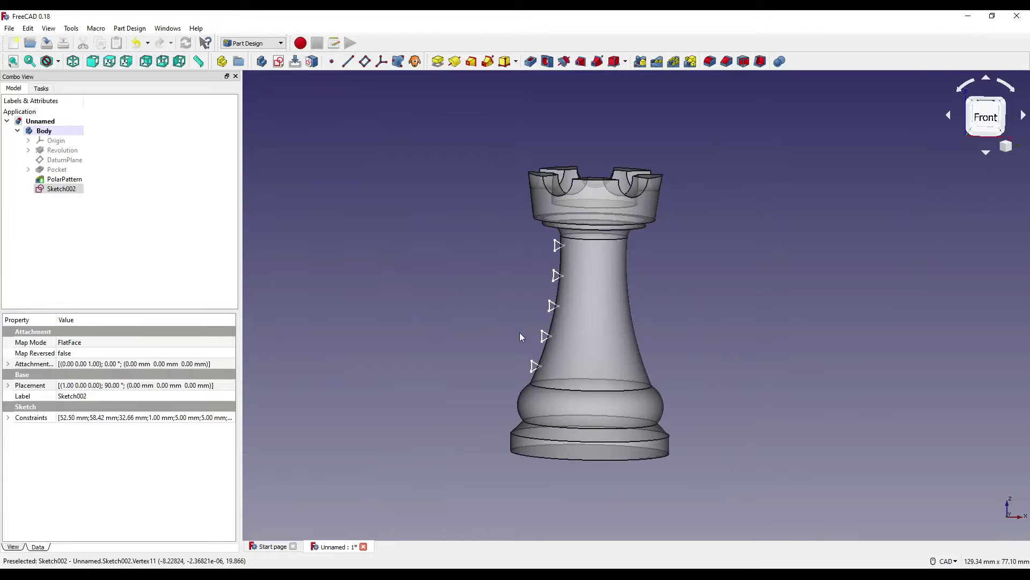
middle_click_drag(519, 337, 554, 300)
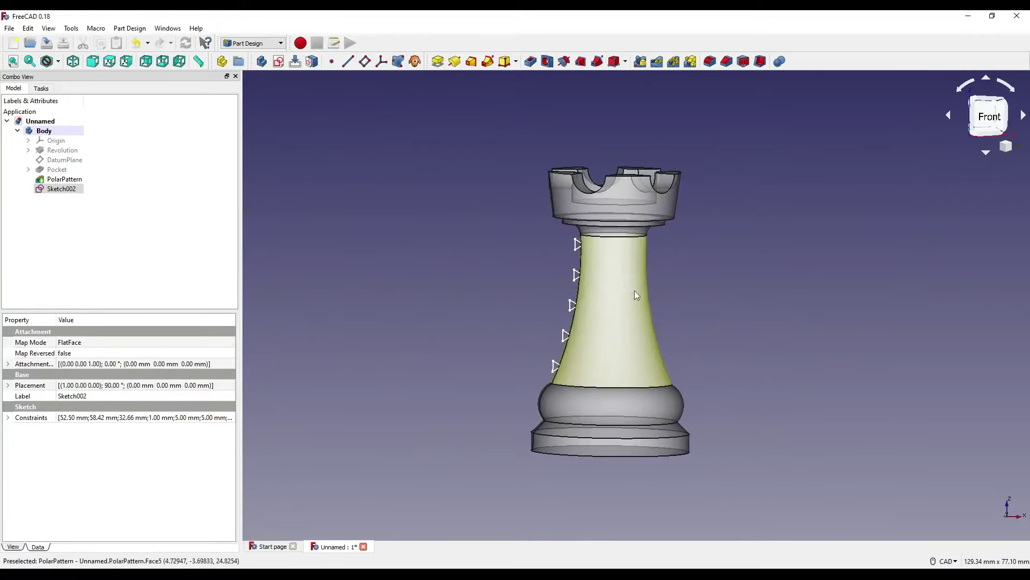
middle_click_drag(696, 206, 627, 230)
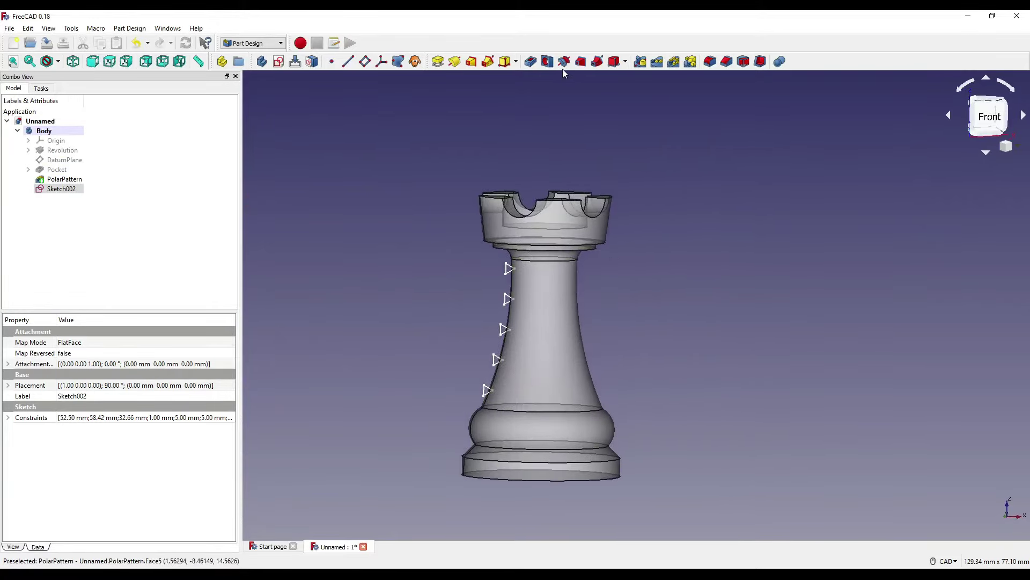
left_click(48, 193)
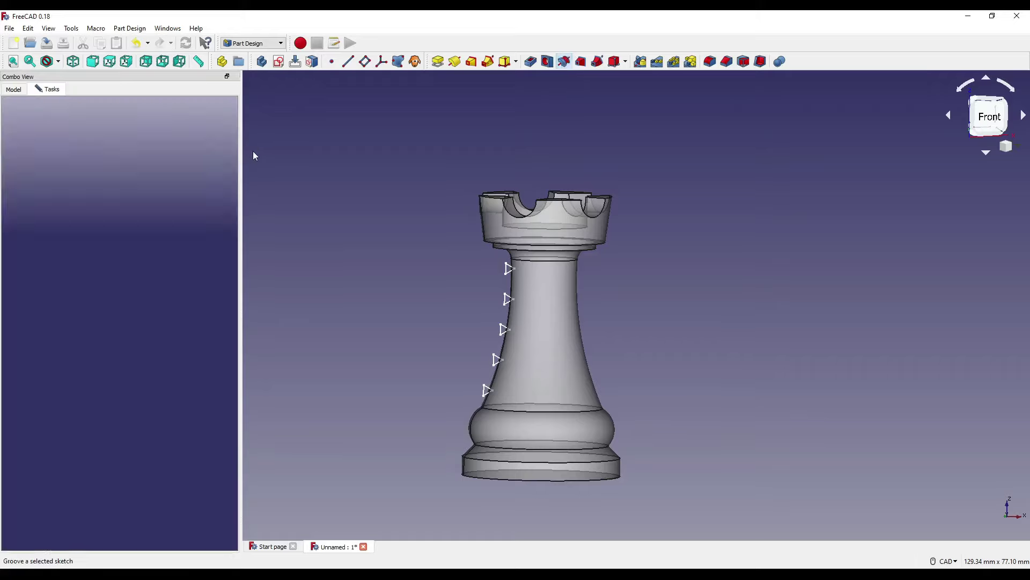
left_click(549, 438)
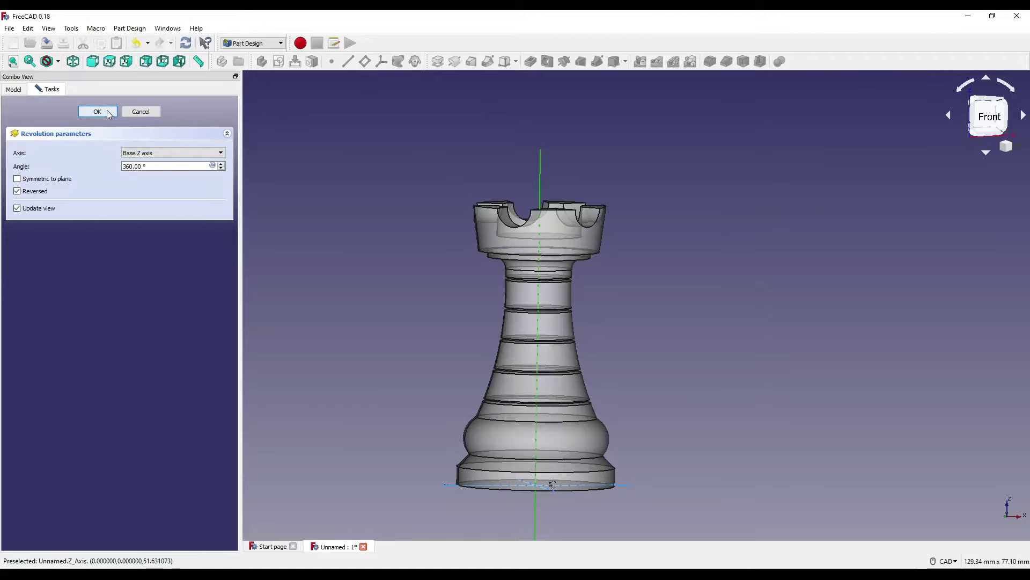
key("Return")
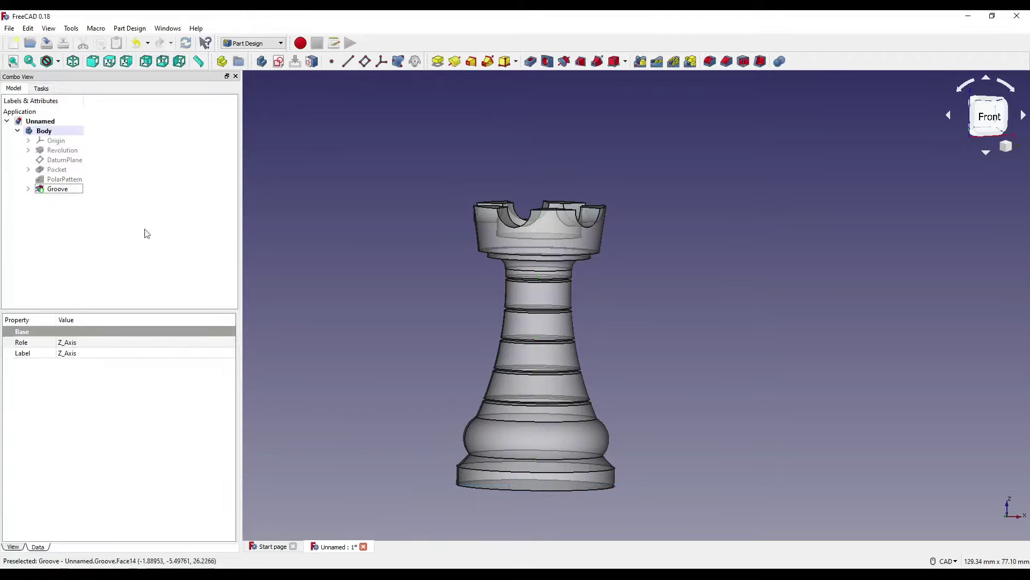
- Remove the body's display transparency so the rook is fully opaque
left_click(44, 133)
right_click(43, 134)
left_click(78, 191)
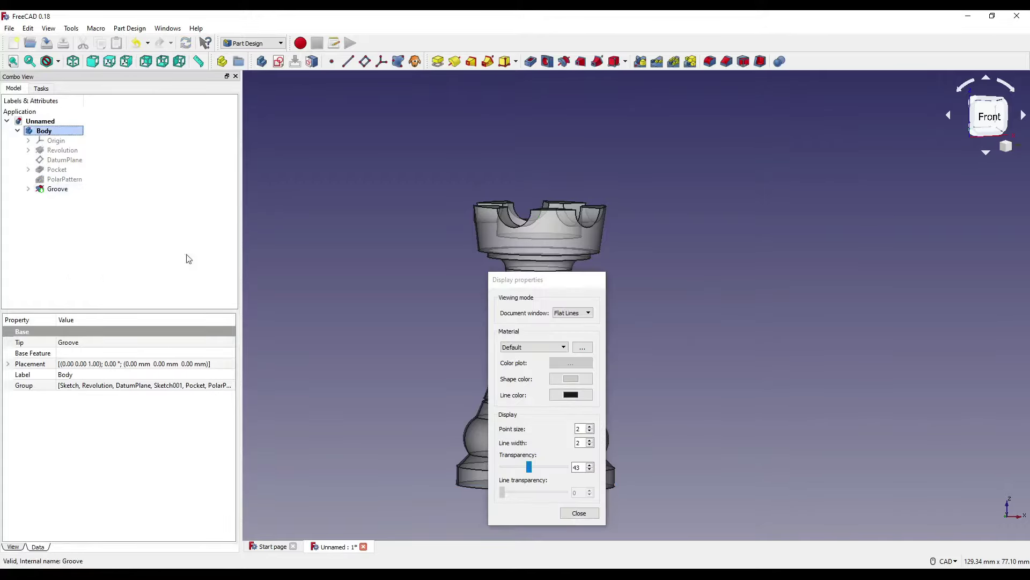
left_click_drag(519, 468, 498, 468)
left_click(576, 514)
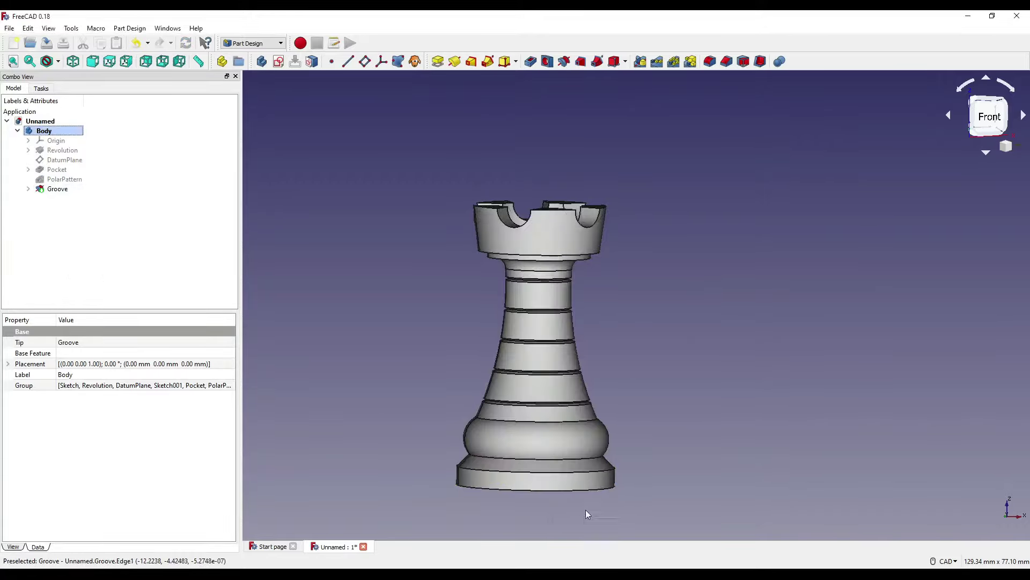
- Examine the shaft grooves and the rook's crown close up and from several angles
left_click(658, 320)
middle_click_drag(658, 319, 678, 336)
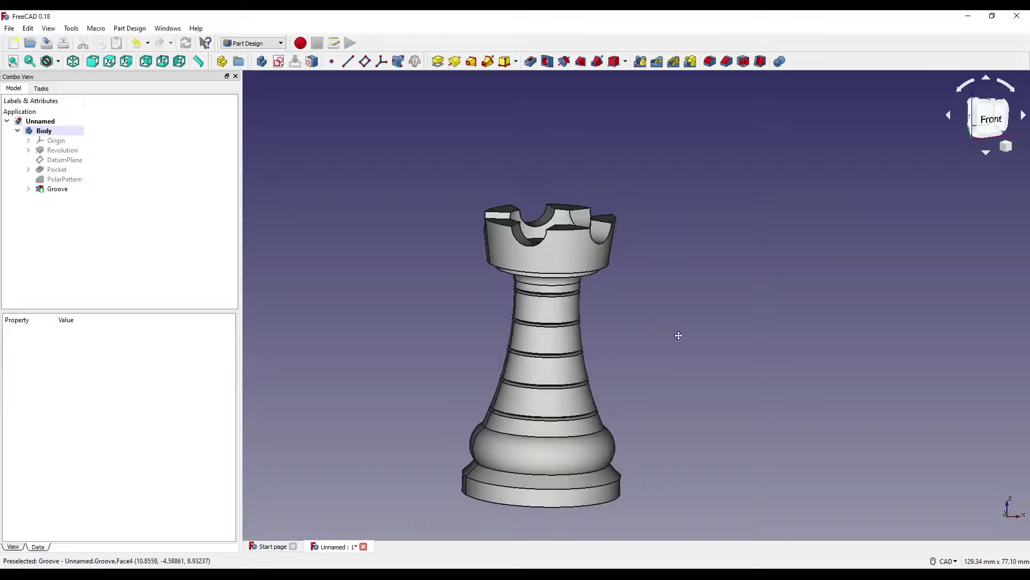
scroll(679, 336, "up", 6)
scroll(657, 296, "down", 6)
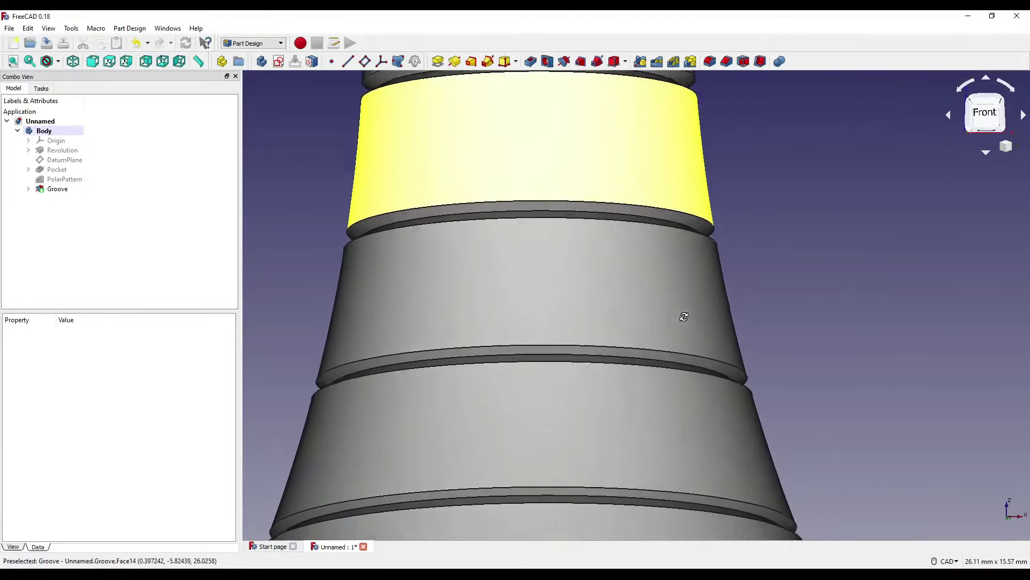
scroll(649, 269, "down", 8)
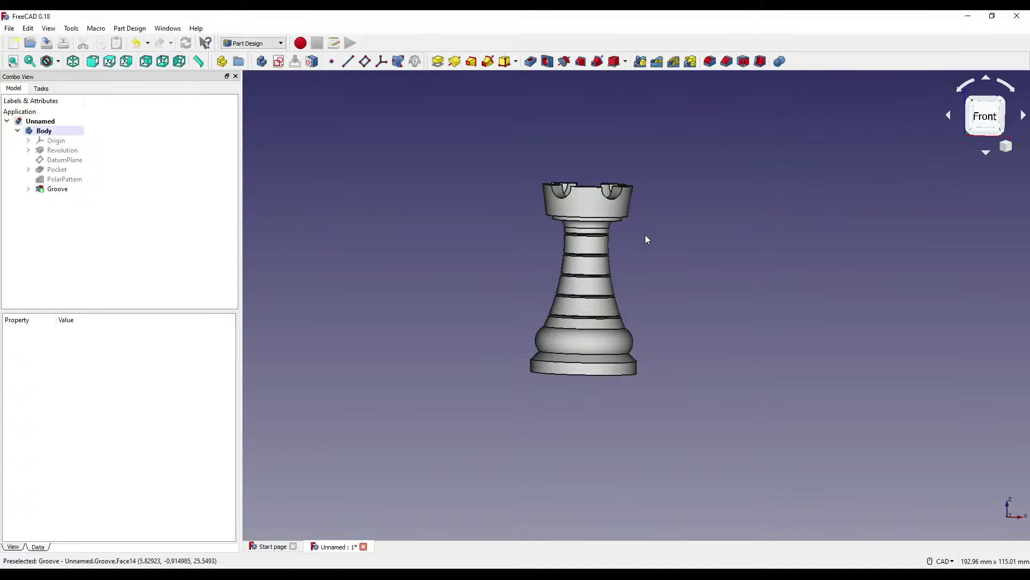
scroll(645, 234, "up", 4)
middle_click_drag(639, 234, 622, 281)
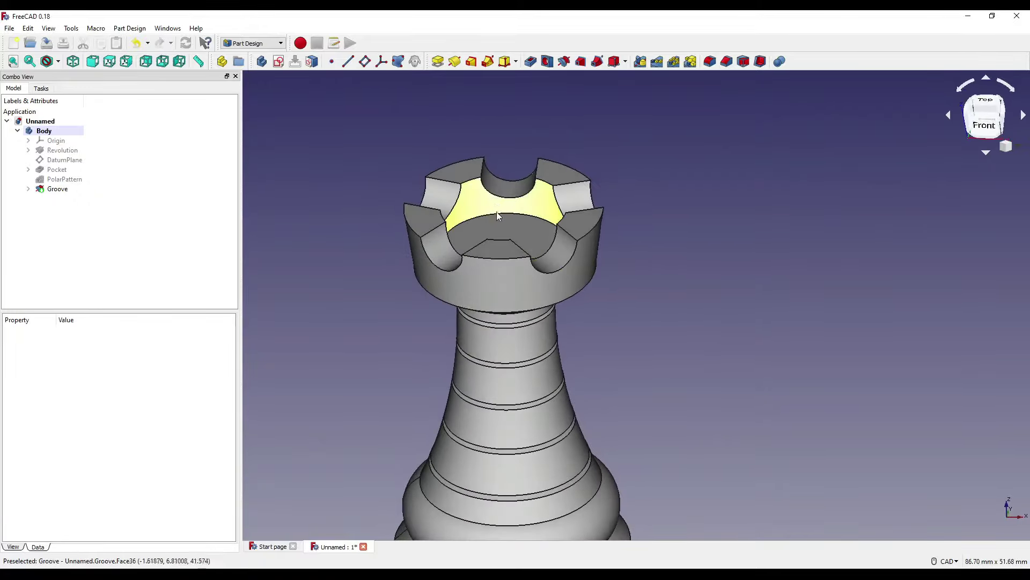
middle_click_drag(573, 303, 580, 225)
scroll(585, 247, "down", 5)
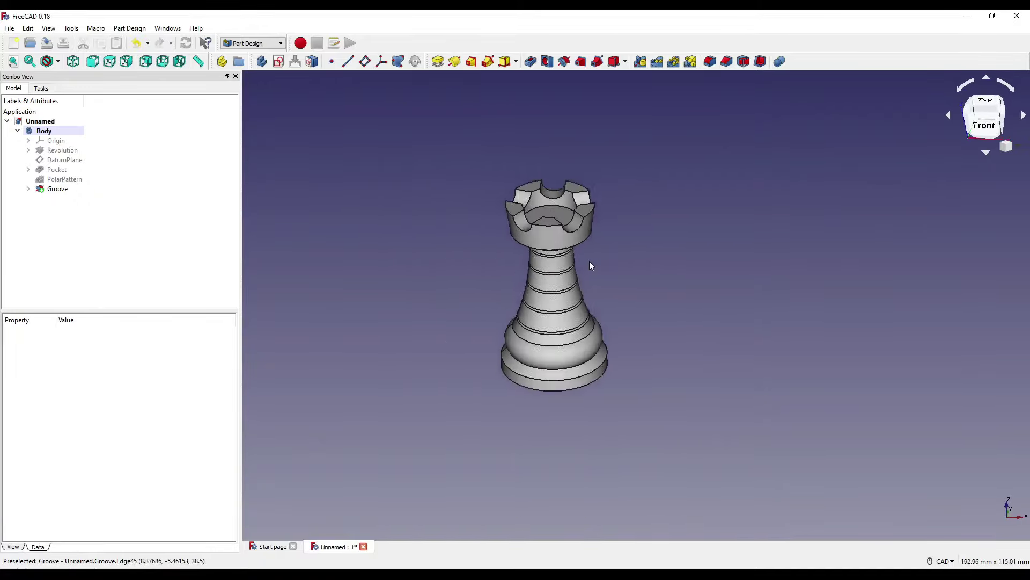
- Start a 1 mm fillet on the lower outer edge of the rook's crown
scroll(587, 247, "up", 7)
left_click(584, 238)
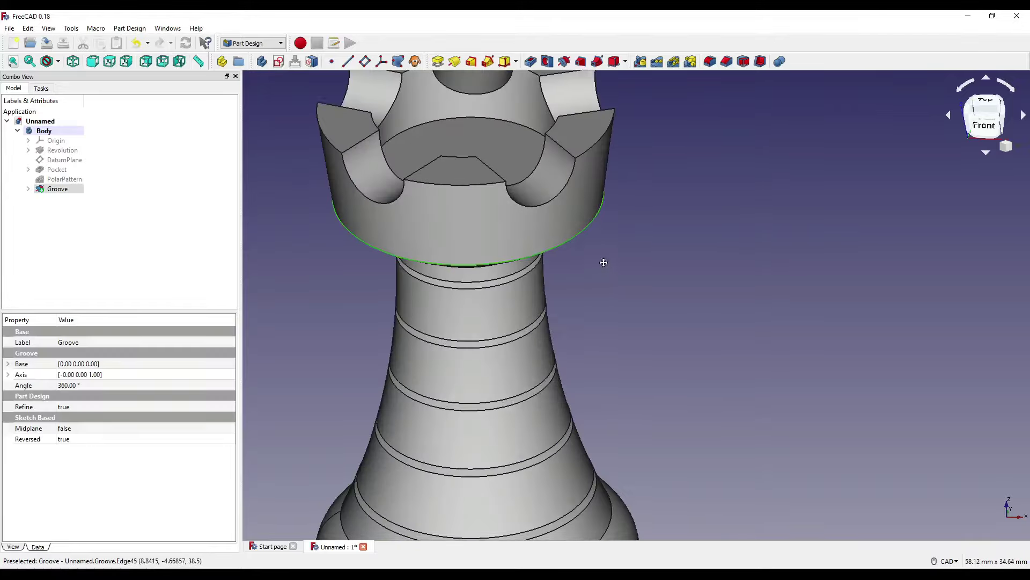
middle_click_drag(603, 260, 683, 102)
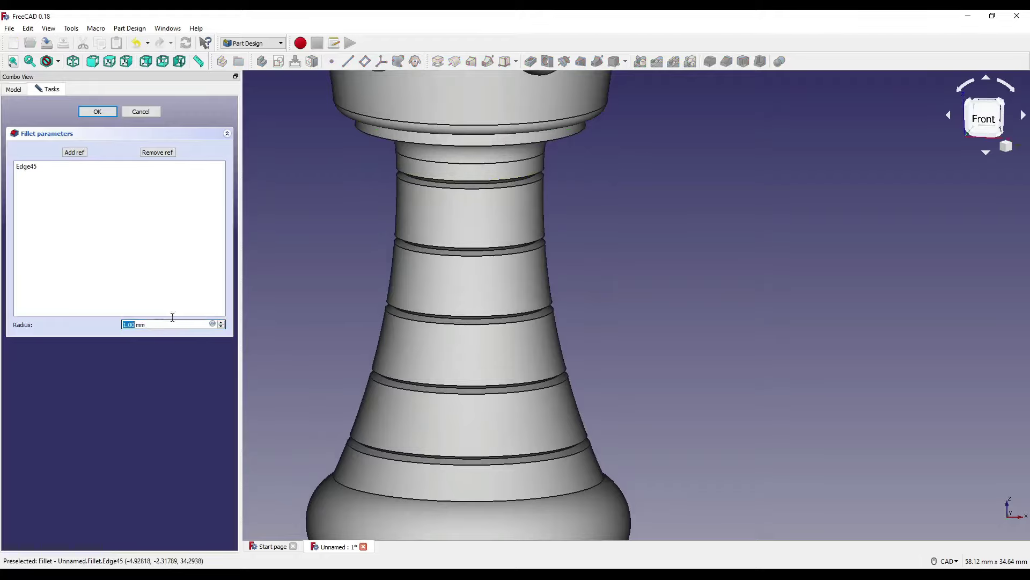
- Add to the fillet the circular edges above and below the rounded base ring and the edge where the slope meets the bottom cylinder
left_click(74, 153)
scroll(520, 253, "down", 3)
middle_click_drag(520, 252, 539, 219)
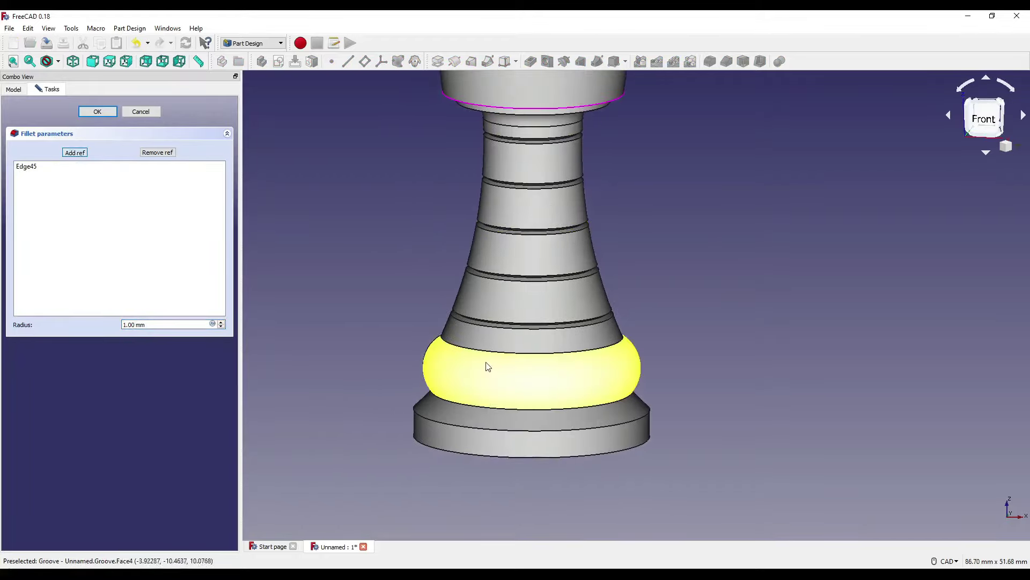
left_click(464, 350)
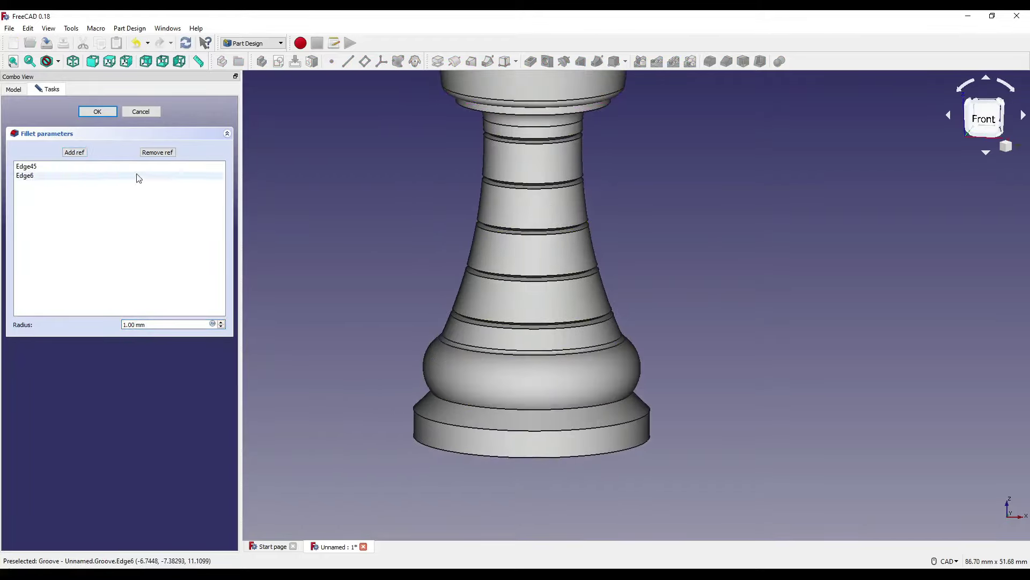
left_click(468, 409)
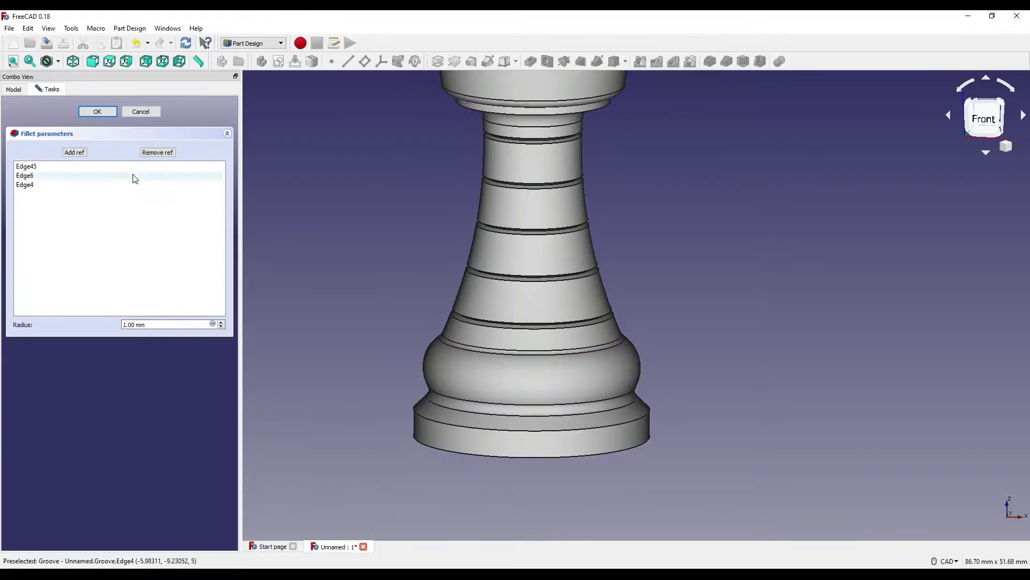
left_click(75, 152)
left_click(471, 428)
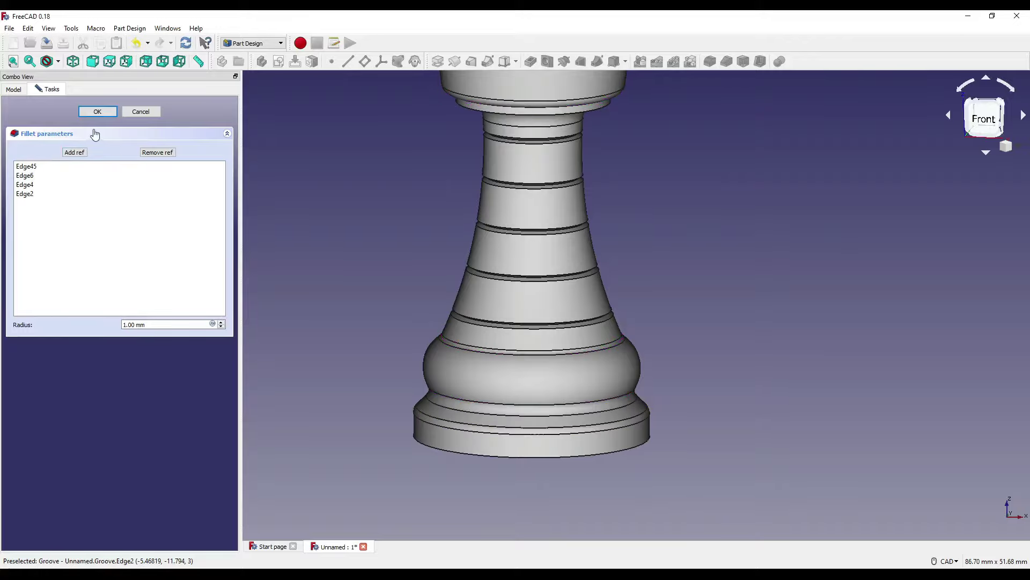
- Add the inner edge around the floor of the crown's recess to the 1 mm fillet and apply it
left_click(83, 152)
middle_click_drag(656, 234, 617, 317)
scroll(478, 198, "up", 6)
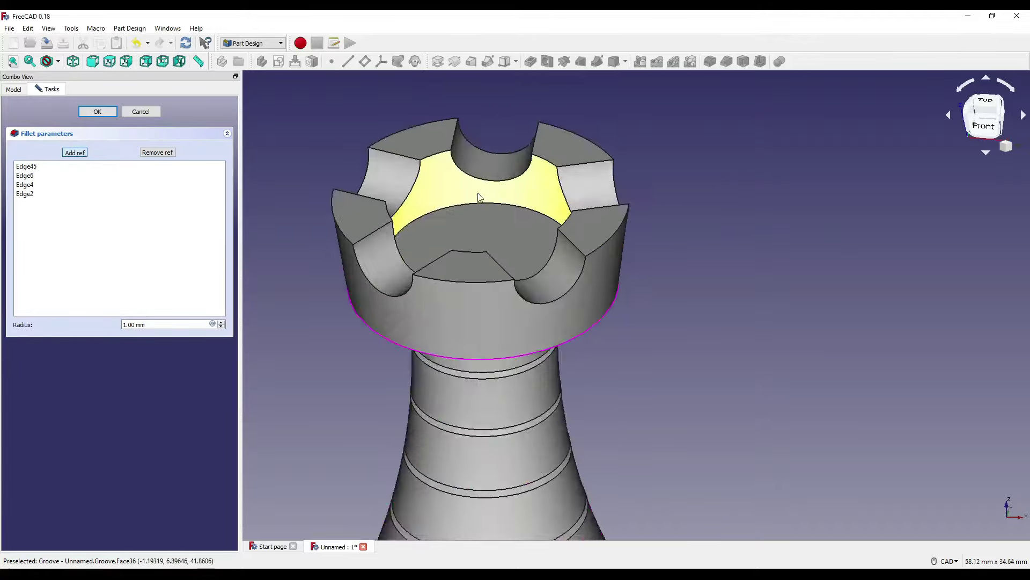
left_click(537, 220)
scroll(539, 325, "down", 5)
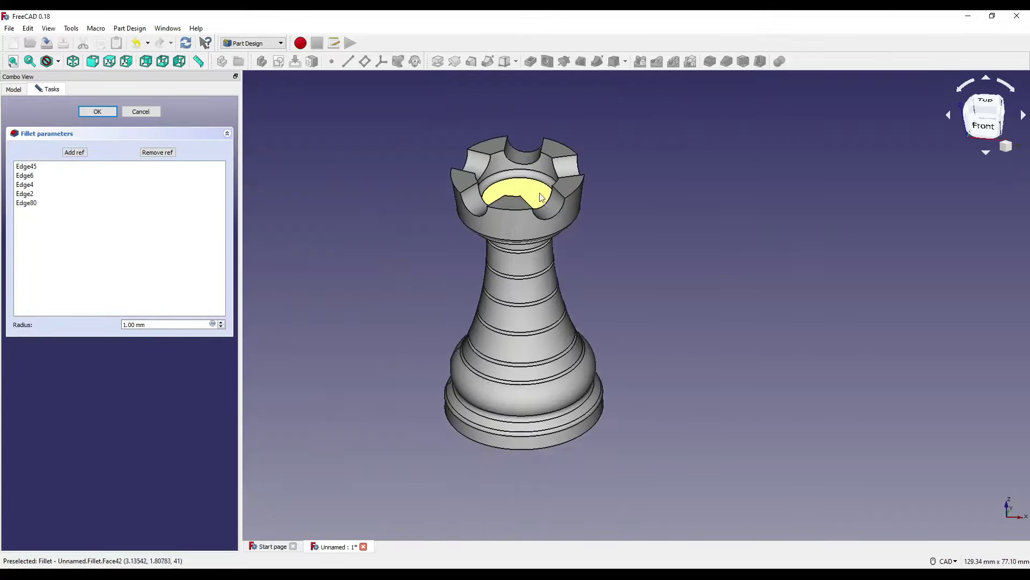
key("Return")
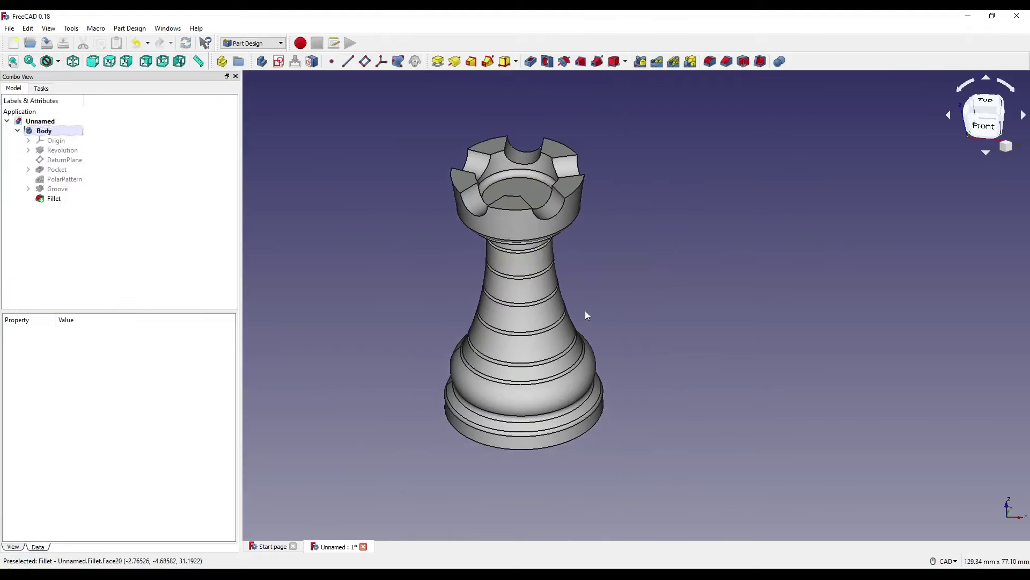